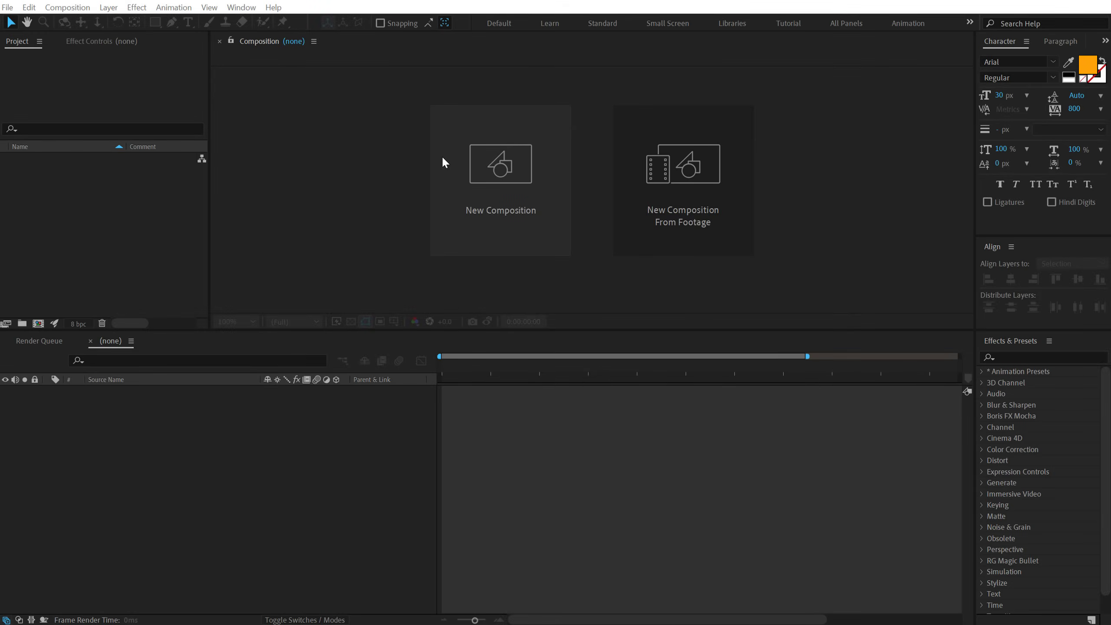
Create 1920×1080, 10-second compositions named Render and Logo
{"action": "left_click", "coordinate": [459, 189]}
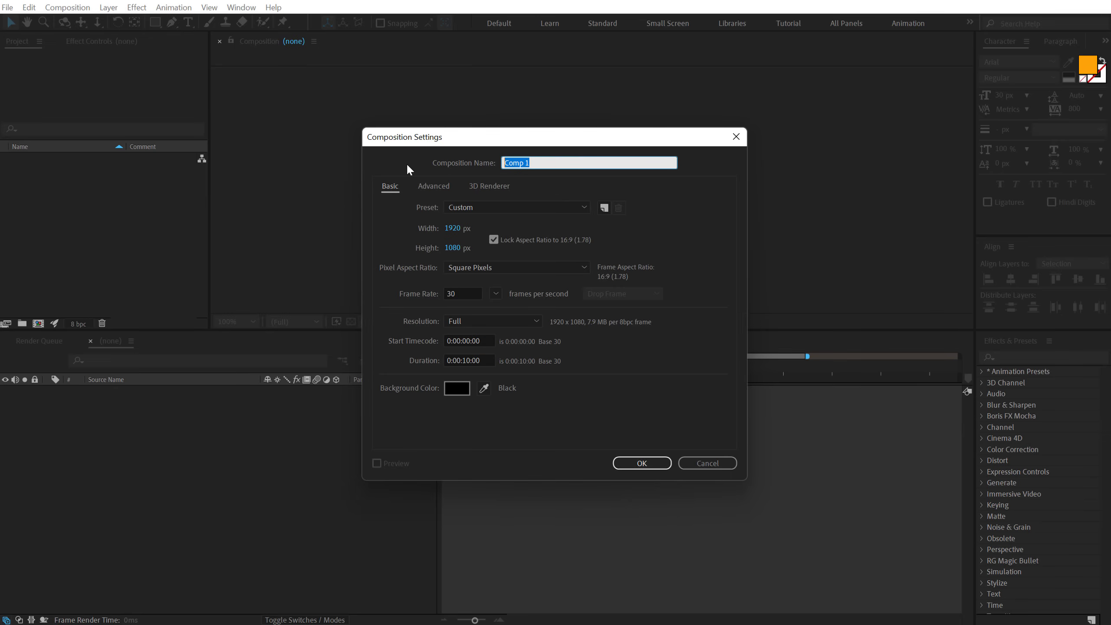
{"action": "type", "text": "Render"}
{"action": "left_click", "coordinate": [641, 462]}
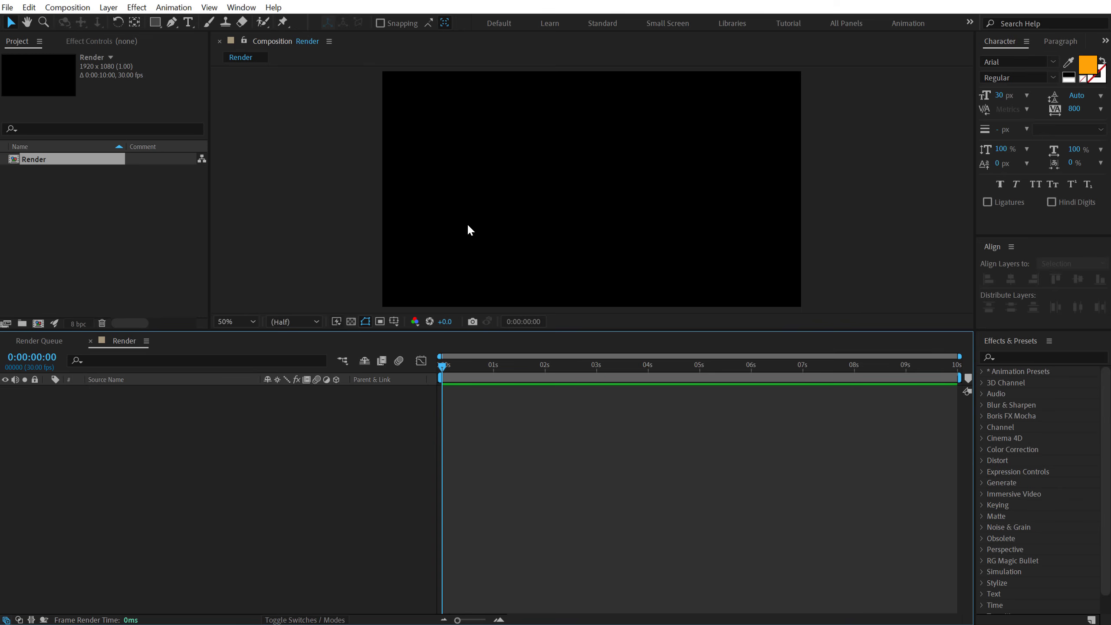
{"action": "left_click", "coordinate": [38, 324]}
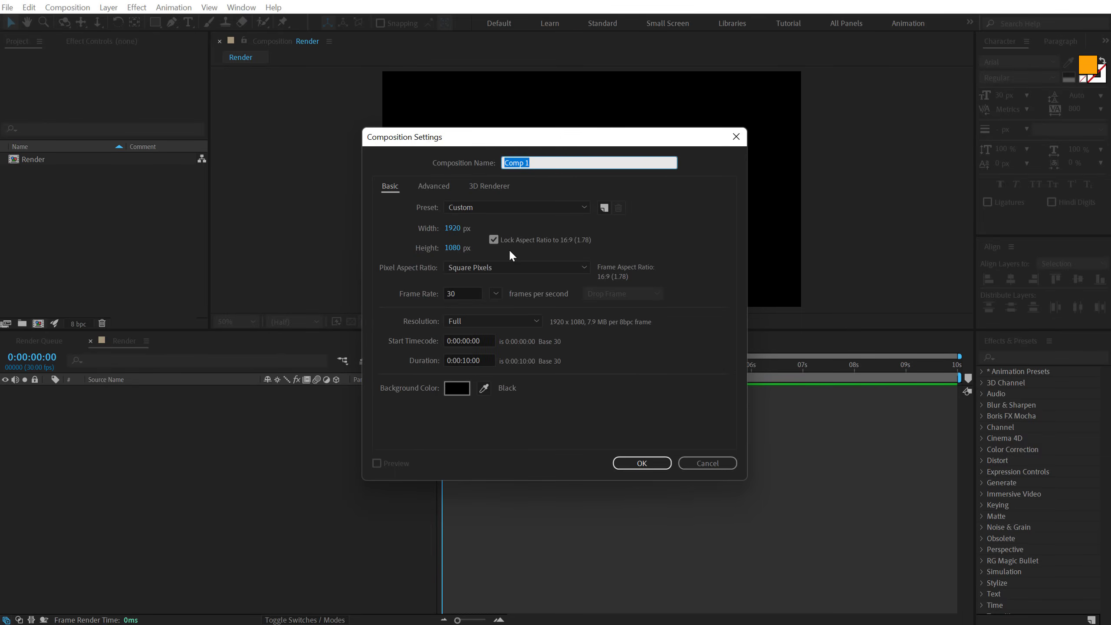
{"action": "type", "text": "Logo"}
{"action": "left_click", "coordinate": [642, 463]}
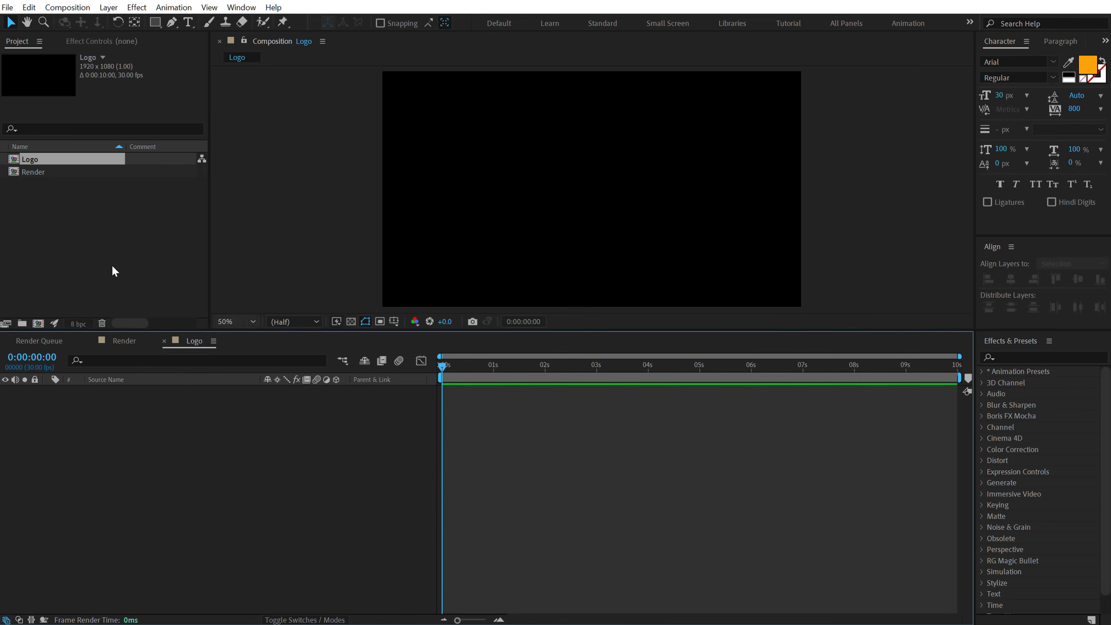
{"action": "left_click", "coordinate": [63, 237]}
Add a third composition and correct its name from 'SHapes' to 'Shapes'
{"action": "left_click", "coordinate": [39, 324]}
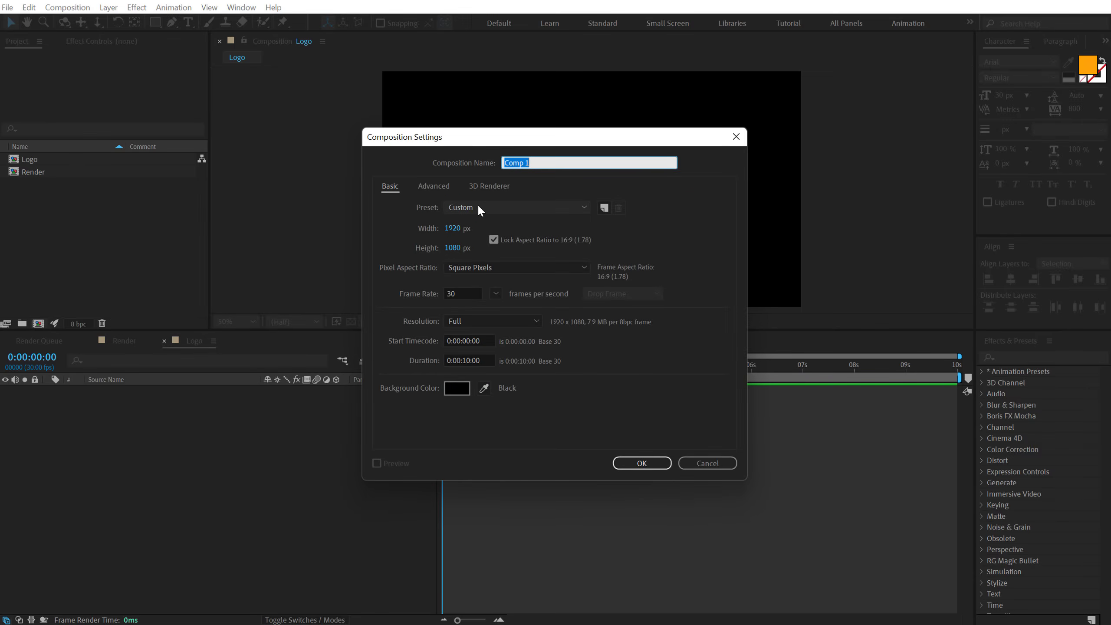
{"action": "type", "text": "SHapes"}
{"action": "key", "text": "Return"}
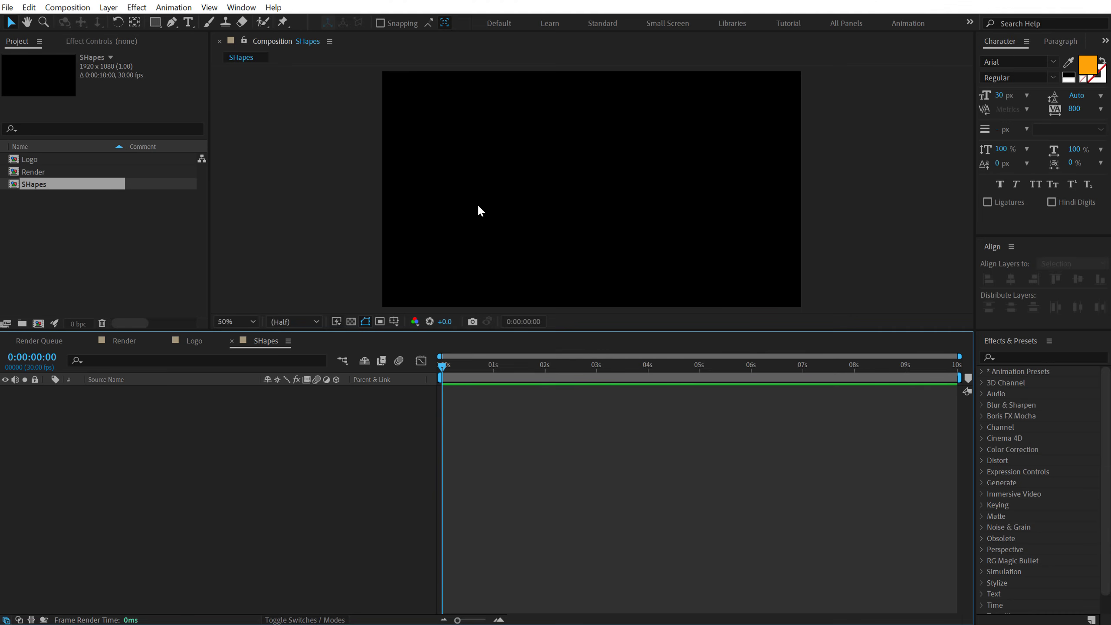
{"action": "left_click", "coordinate": [33, 184]}
{"action": "type", "text": "Shape"}
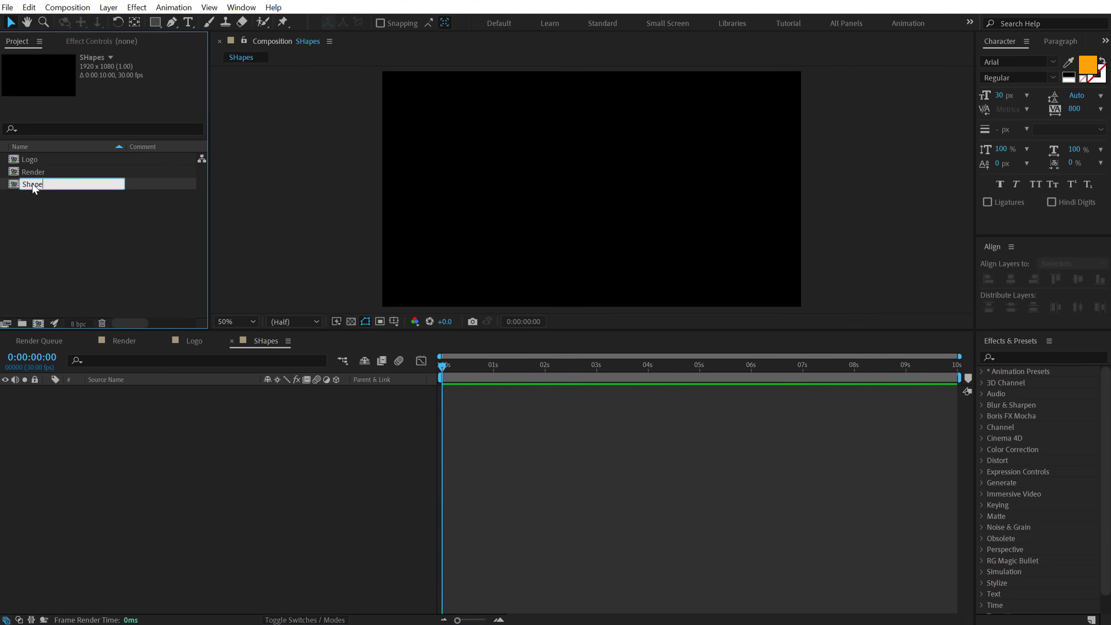
{"action": "type", "text": "s"}
{"action": "key", "text": "Return"}
{"action": "left_click", "coordinate": [54, 239]}
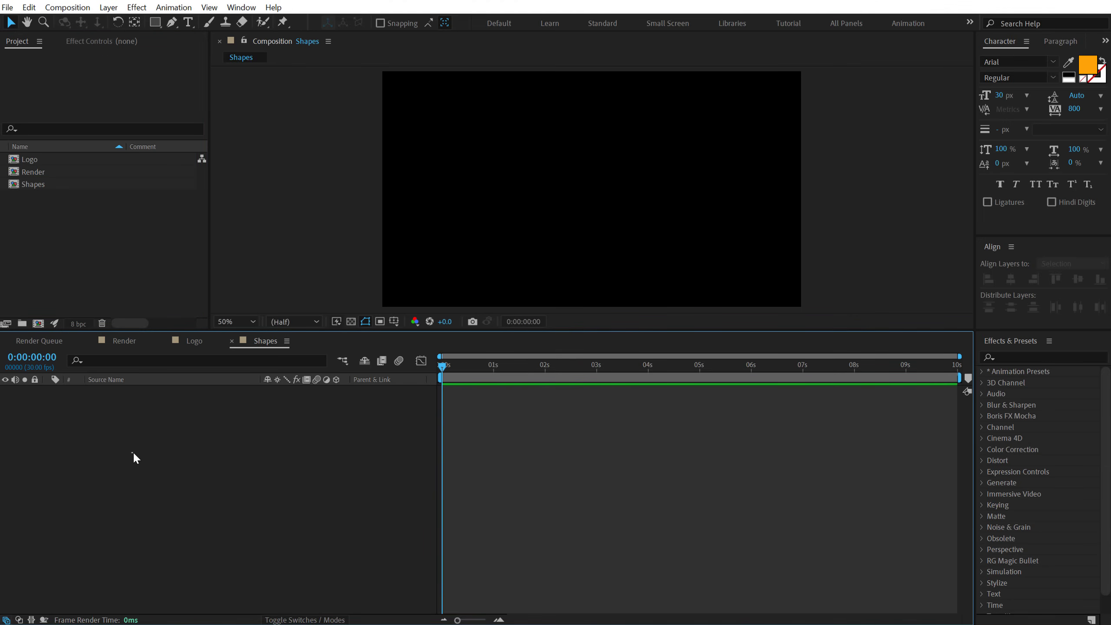
Draw a vertical Pen line with no fill and a 50 px stroke
{"action": "left_click", "coordinate": [9, 340]}
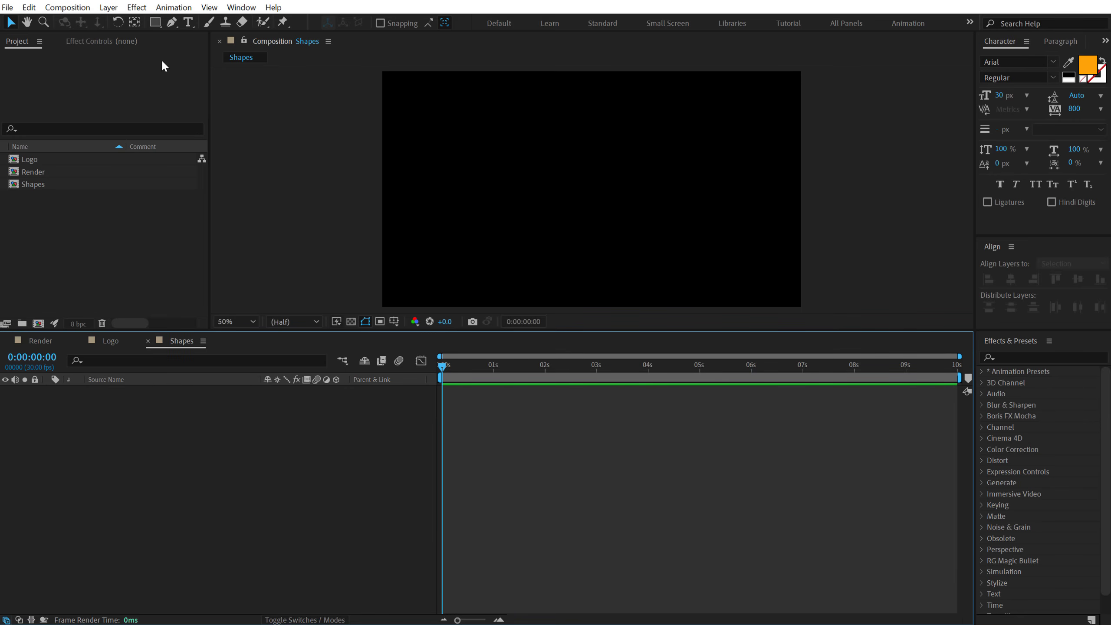
{"action": "left_click", "coordinate": [172, 22]}
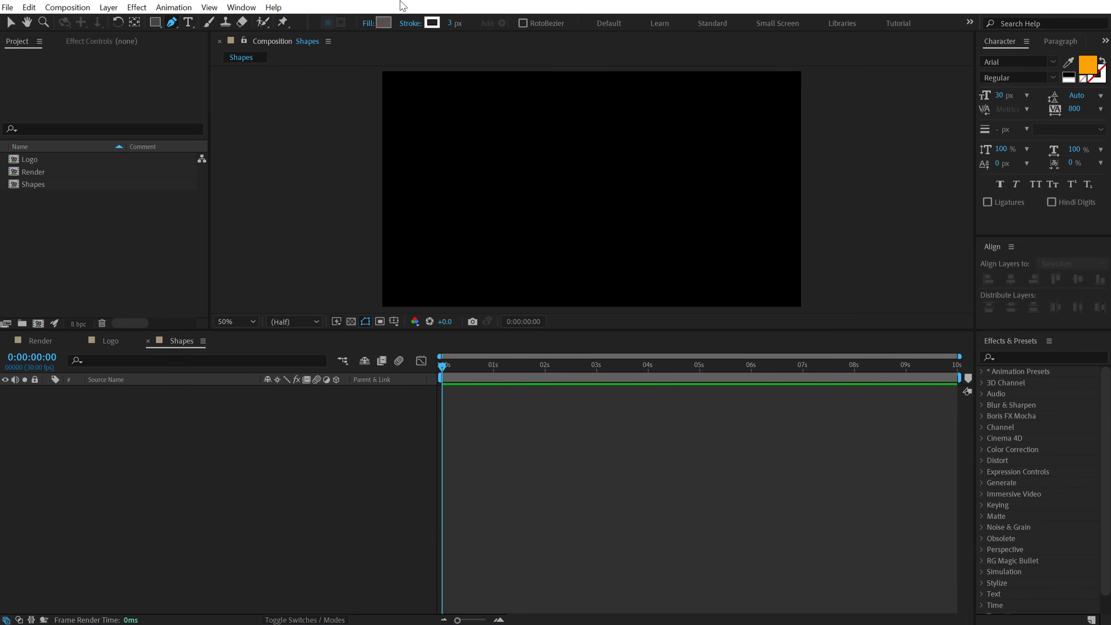
{"action": "left_click", "coordinate": [368, 22]}
{"action": "left_click", "coordinate": [488, 276]}
{"action": "left_click", "coordinate": [535, 353]}
{"action": "type", "text": "50"}
{"action": "left_click_drag", "start_coordinate": [355, 328], "coordinate": [354, 370]}
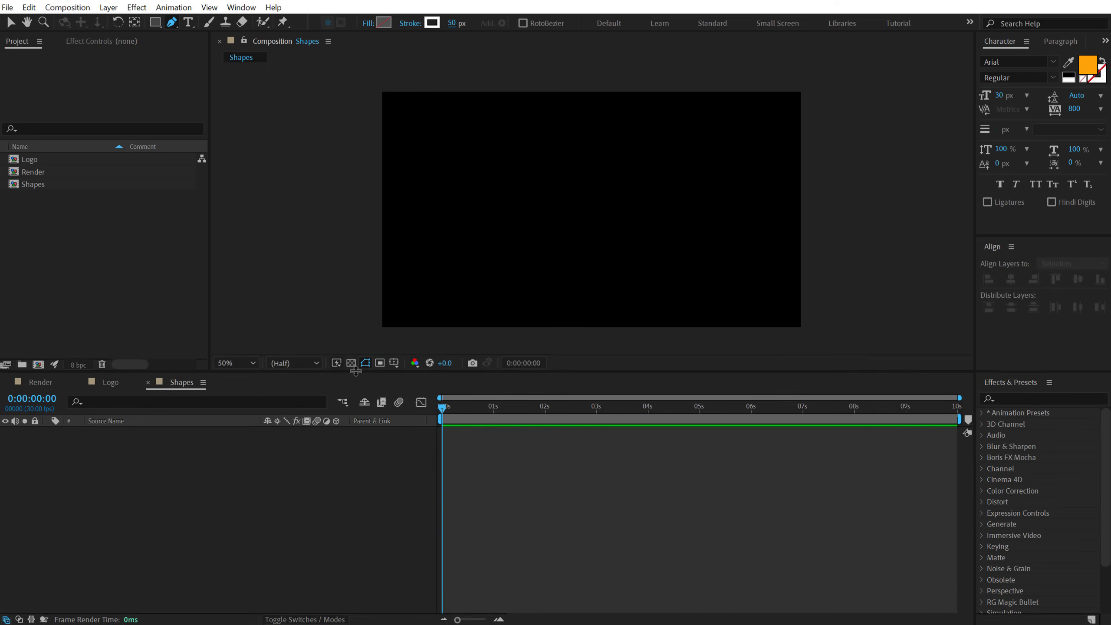
{"action": "left_click", "coordinate": [587, 134]}
{"action": "left_click", "coordinate": [587, 290]}
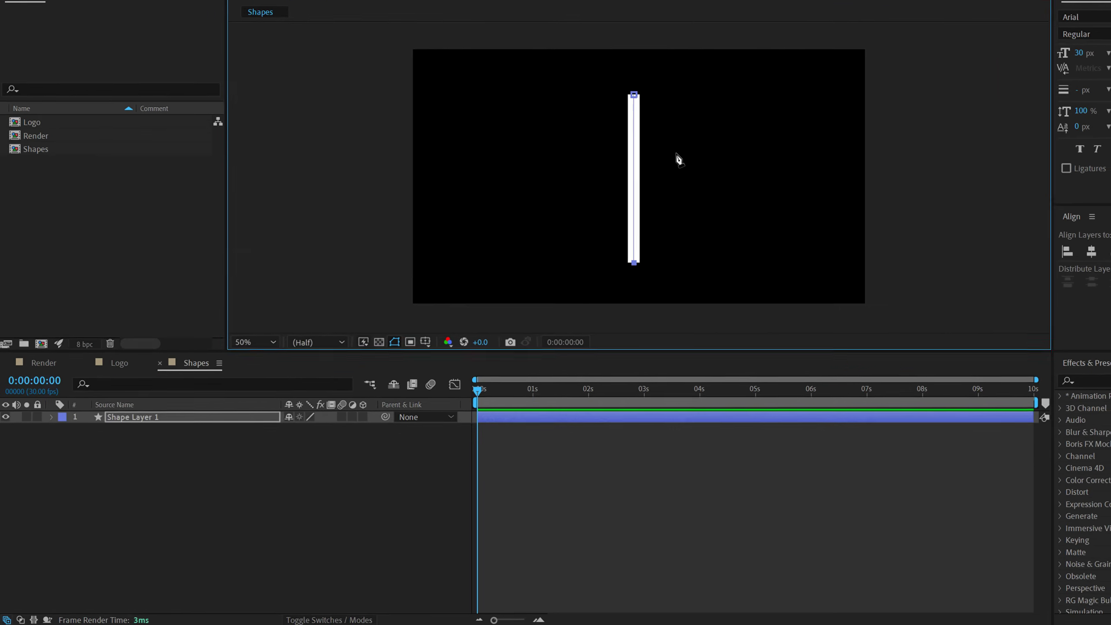
Set the Shape 1 transform Skew to 25 so the line slants
{"action": "left_click", "coordinate": [53, 407]}
{"action": "left_click", "coordinate": [67, 420]}
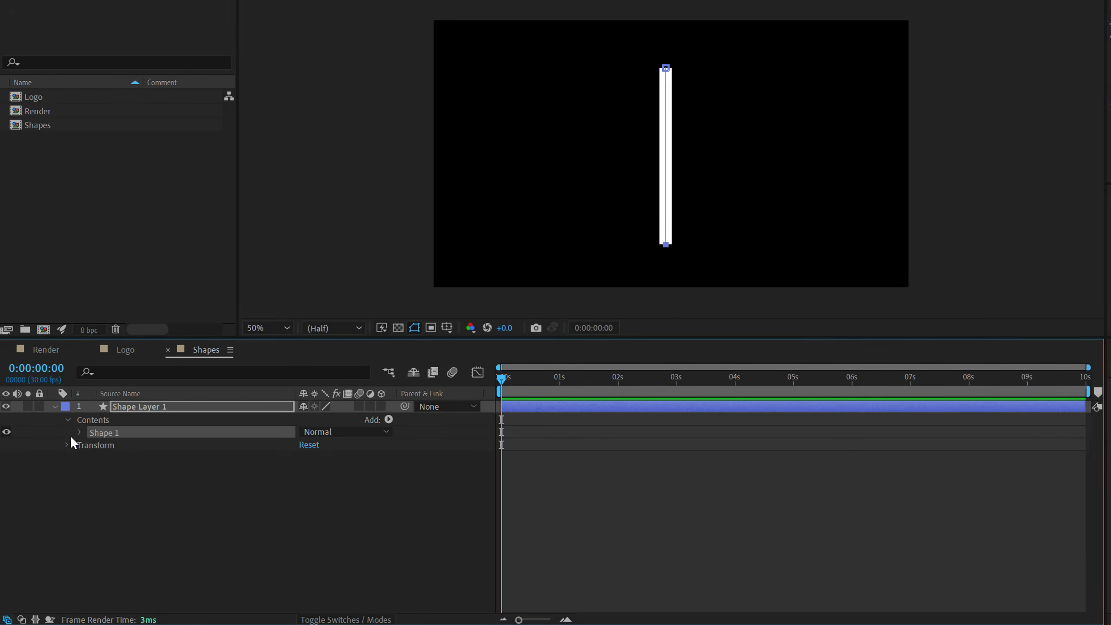
{"action": "left_click", "coordinate": [80, 433]}
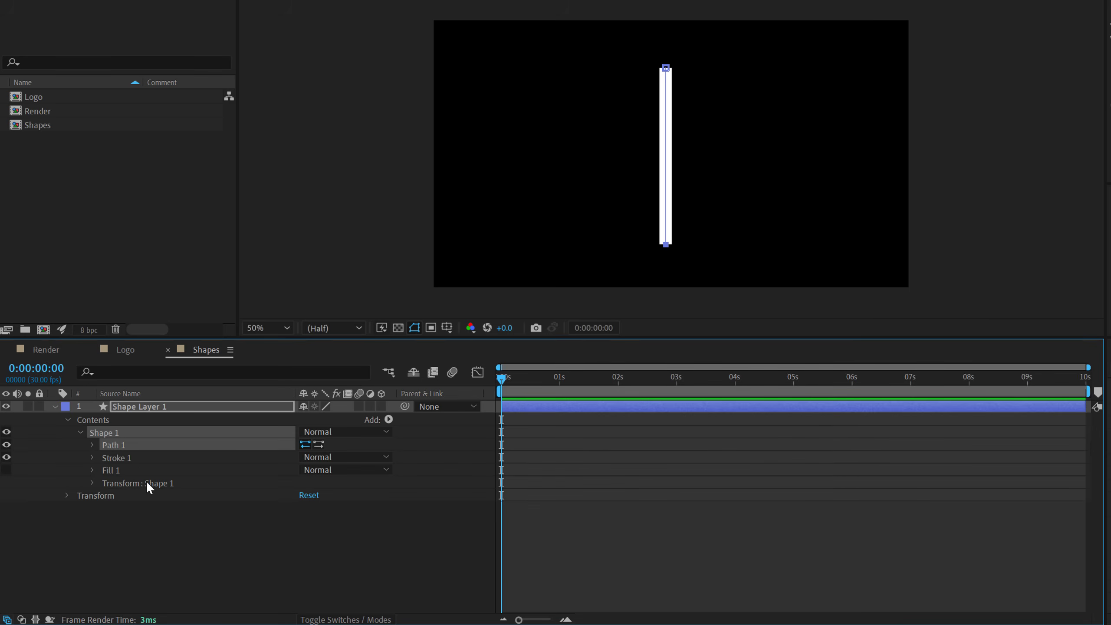
{"action": "left_click", "coordinate": [93, 483]}
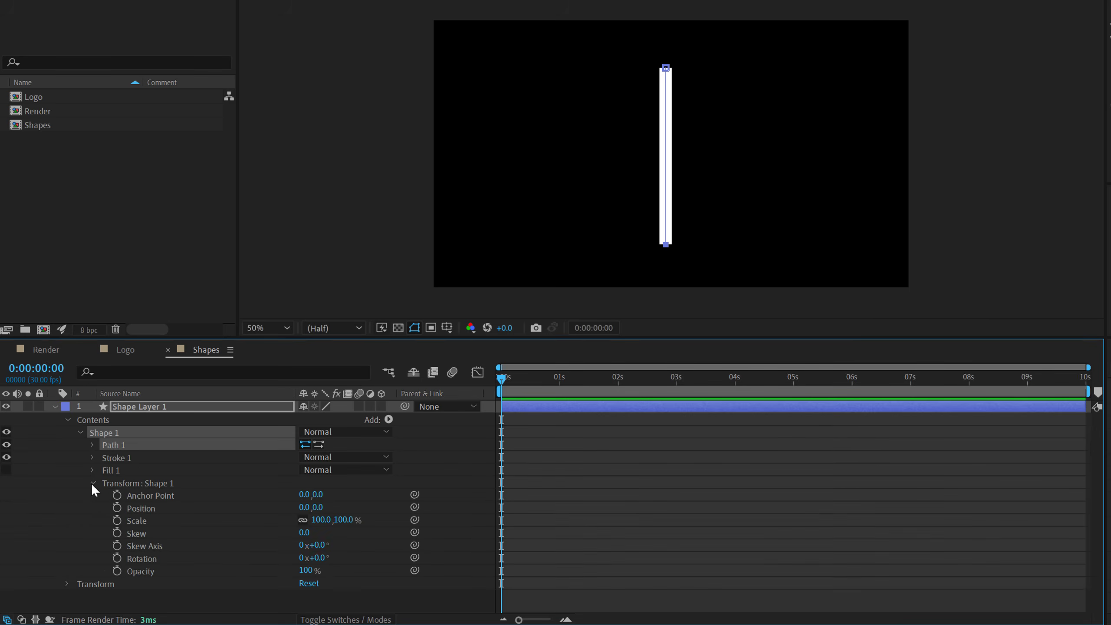
{"action": "left_click", "coordinate": [305, 532]}
{"action": "type", "text": "25"}
{"action": "left_click", "coordinate": [440, 494]}
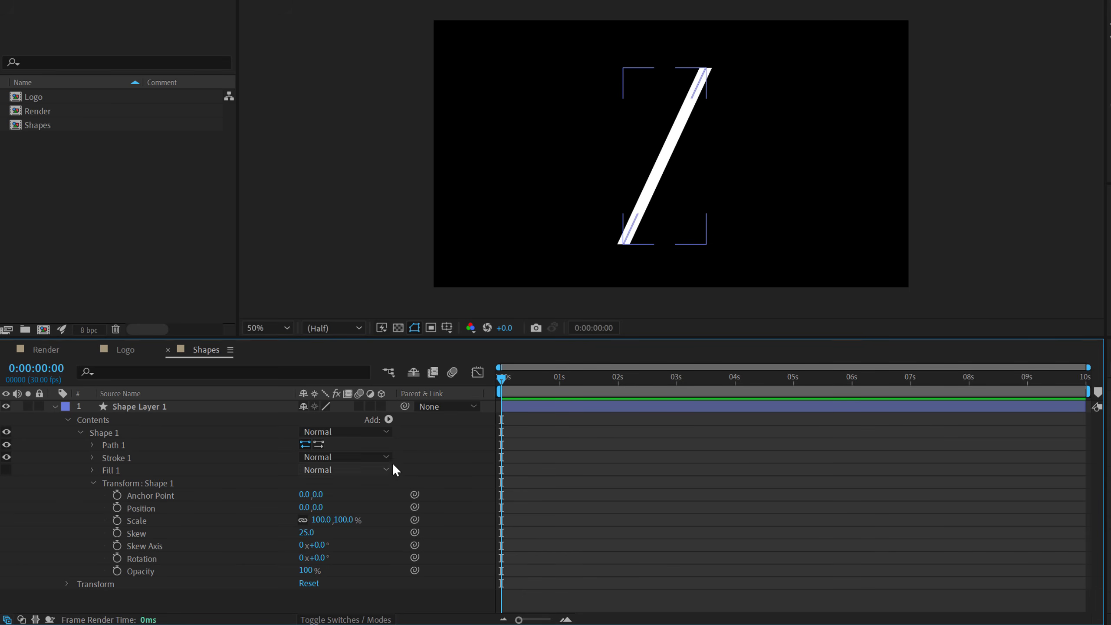
Add Trim Paths to the slash with Offset -120° and End at 0%
{"action": "left_click", "coordinate": [387, 419]}
{"action": "left_click", "coordinate": [320, 320]}
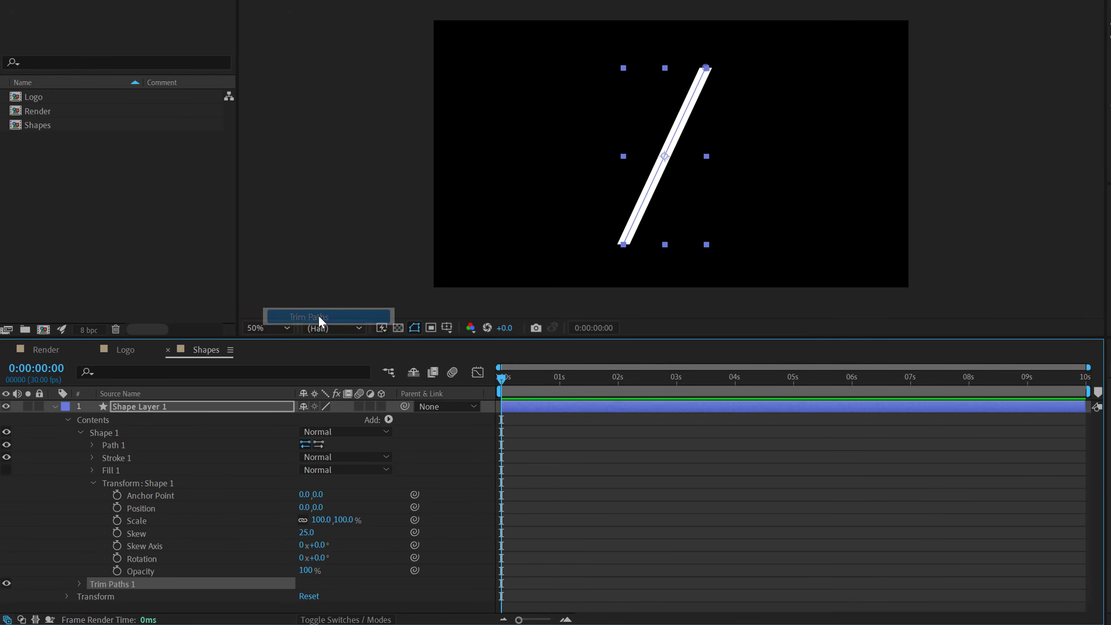
{"action": "left_click", "coordinate": [83, 432]}
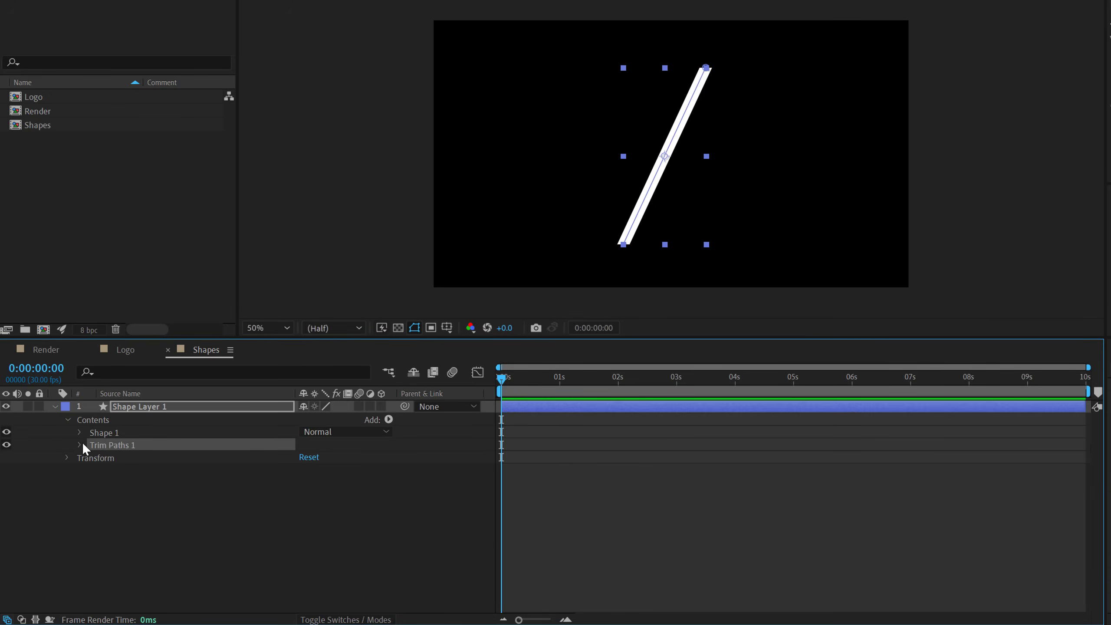
{"action": "left_click", "coordinate": [79, 444]}
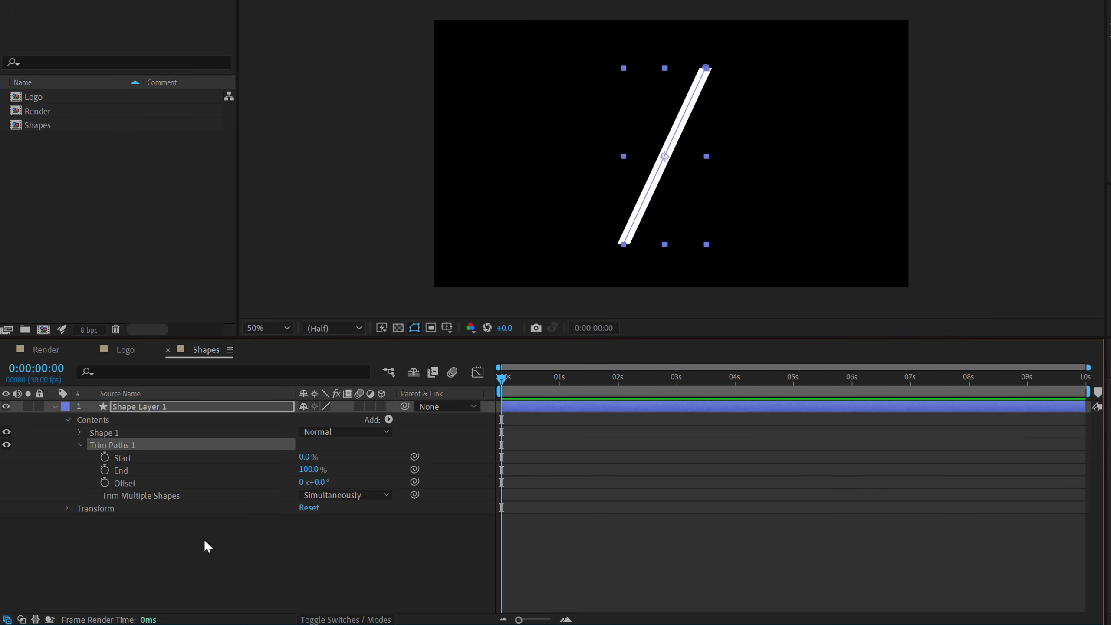
{"action": "left_click", "coordinate": [324, 482]}
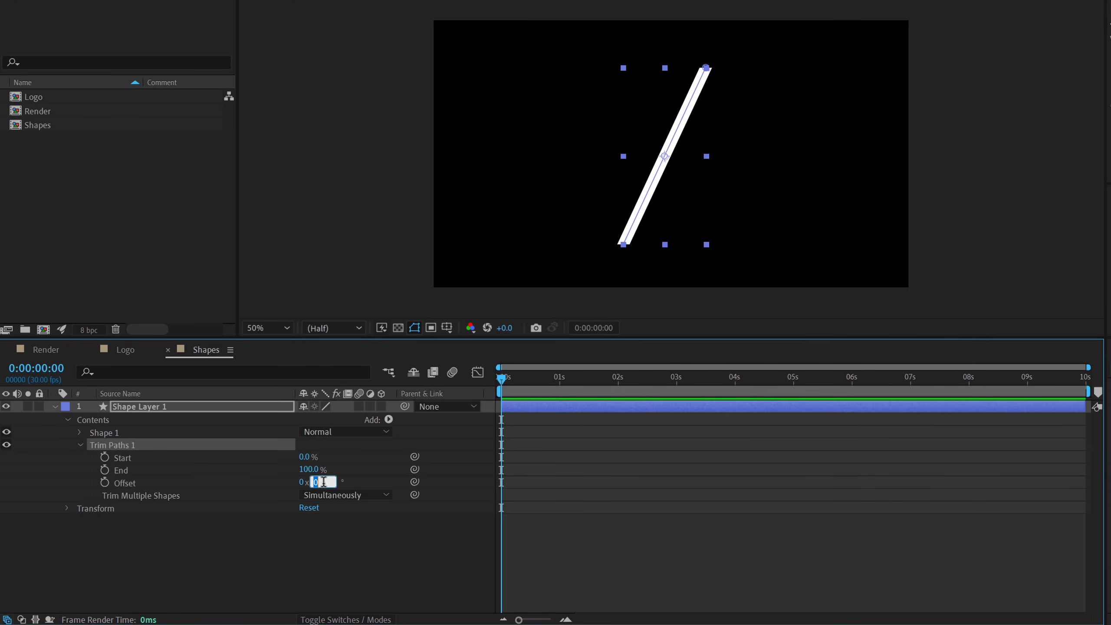
{"action": "left_click", "coordinate": [311, 562]}
{"action": "left_click_drag", "start_coordinate": [313, 470], "coordinate": [159, 471]}
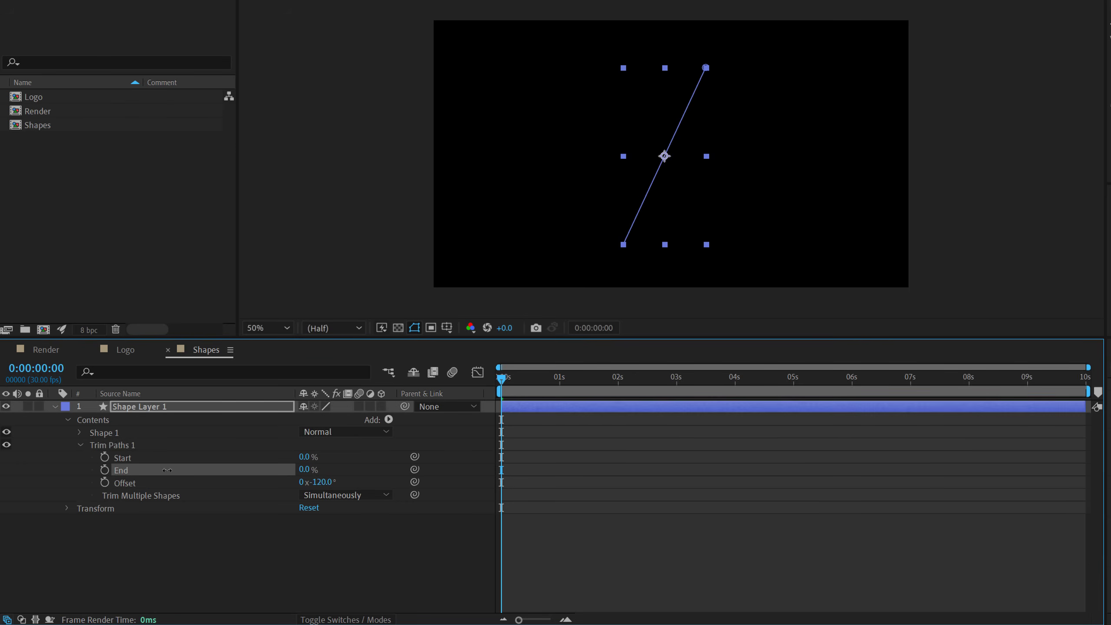
Keyframe trim End rising from 0% to 100% by frame 15
{"action": "left_click", "coordinate": [104, 470]}
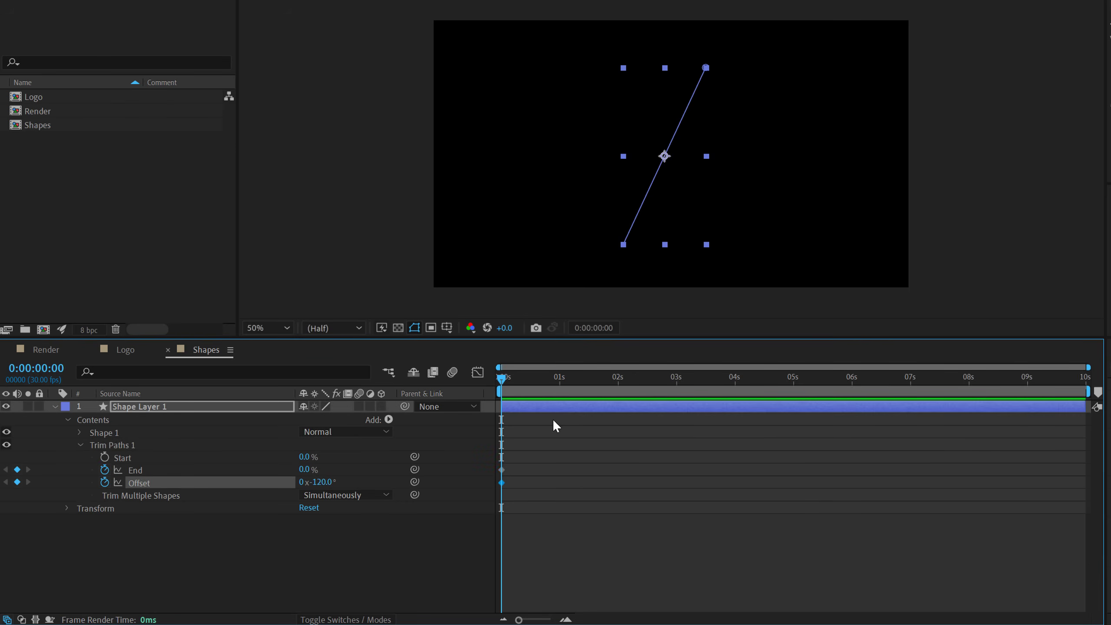
{"action": "key", "text": "equal"}
{"action": "key", "text": "equal"}
{"action": "left_click_drag", "start_coordinate": [647, 621], "coordinate": [611, 622]}
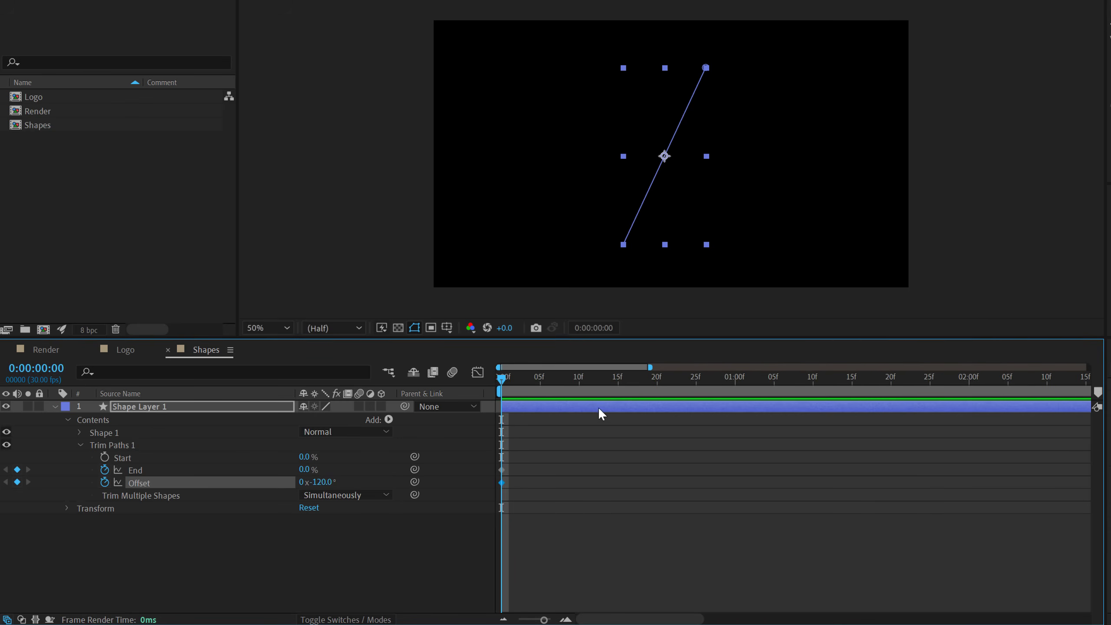
{"action": "left_click", "coordinate": [617, 389]}
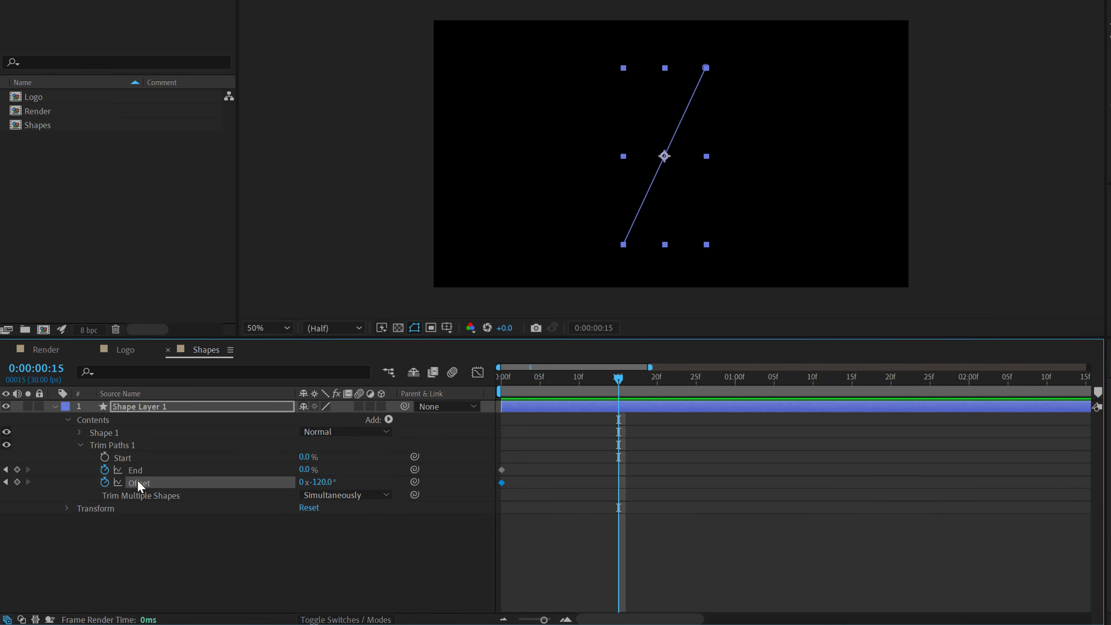
{"action": "left_click_drag", "start_coordinate": [304, 470], "coordinate": [668, 401]}
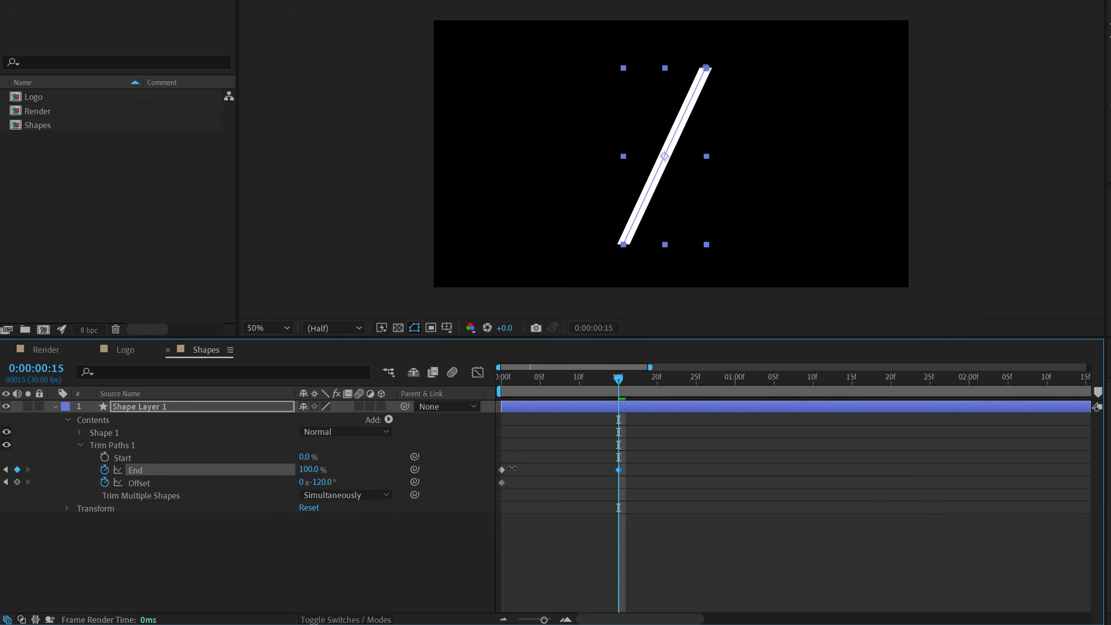
Keyframe trim Offset to 1 revolution at one second, then scrub the draw-on
{"action": "left_click", "coordinate": [735, 387]}
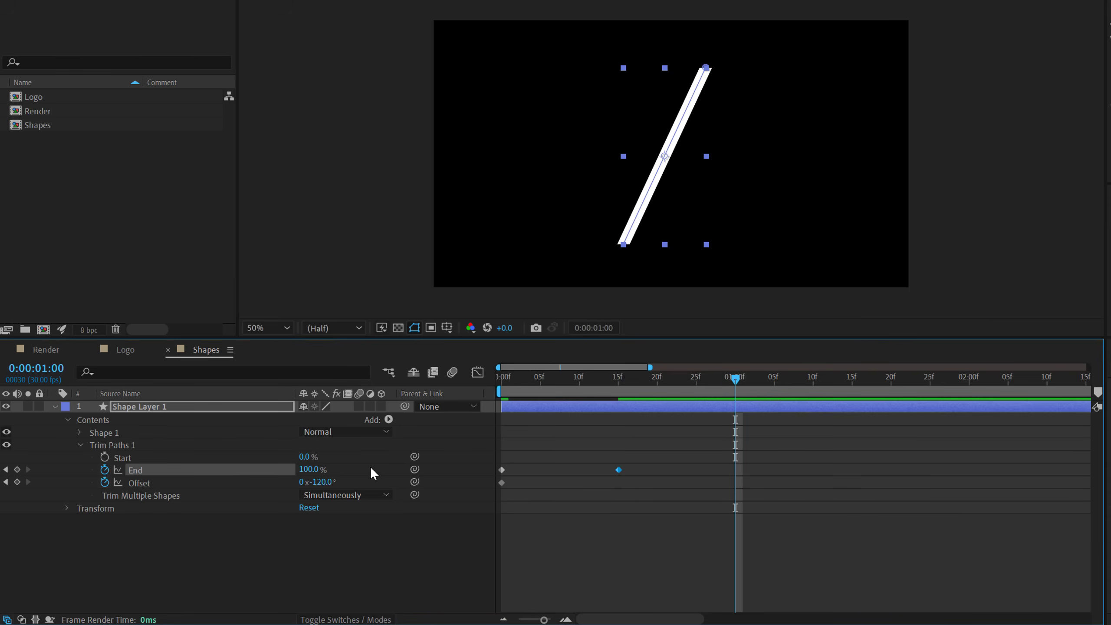
{"action": "type", "text": "0"}
{"action": "key", "text": "Return"}
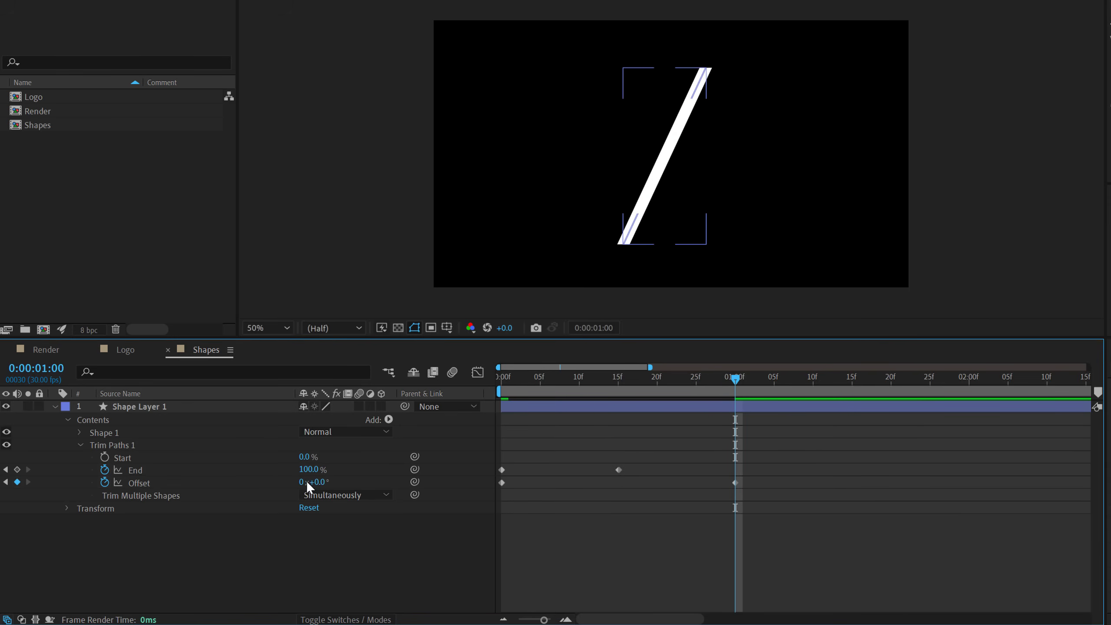
{"action": "left_click", "coordinate": [302, 481]}
{"action": "type", "text": "1"}
{"action": "key", "text": "Return"}
{"action": "mouse_move", "coordinate": [509, 386]}
{"action": "left_mouse_down"}
{"action": "mouse_move", "coordinate": [643, 380]}
{"action": "mouse_move", "coordinate": [457, 383]}
{"action": "left_mouse_up"}
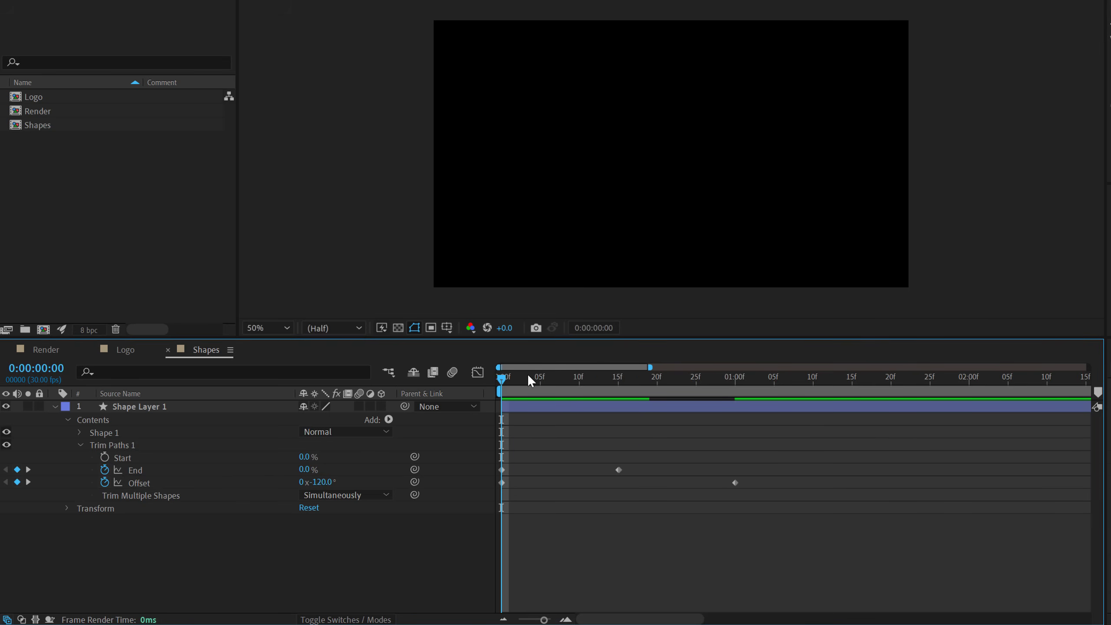
{"action": "left_click_drag", "start_coordinate": [529, 379], "coordinate": [540, 380]}
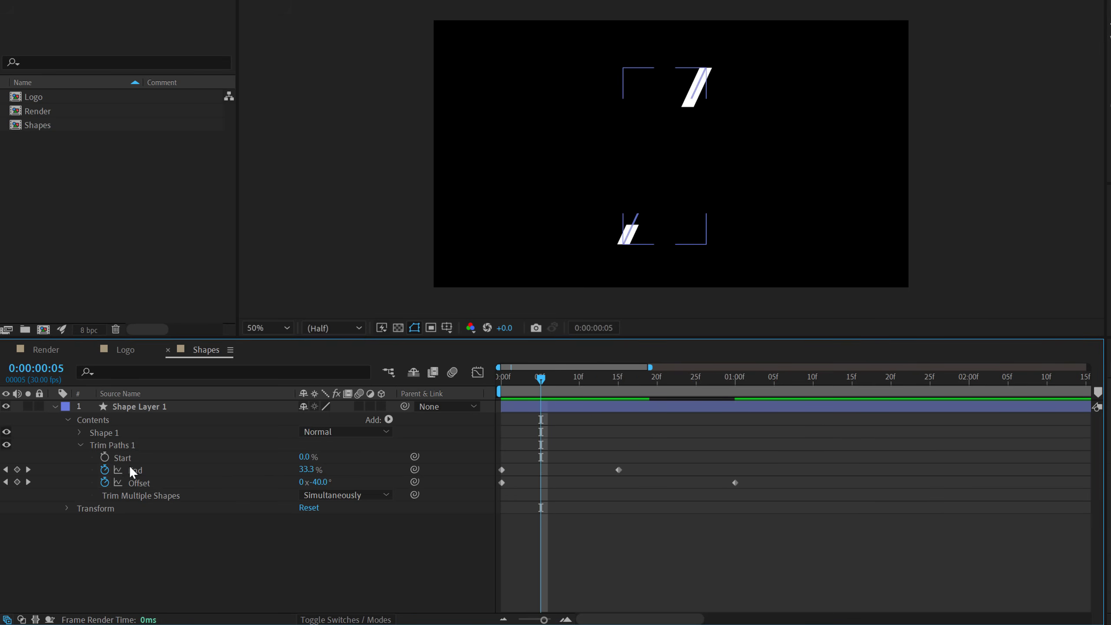
Keyframe trim Start reaching 100% at one second and scrub to check
{"action": "left_click", "coordinate": [104, 457]}
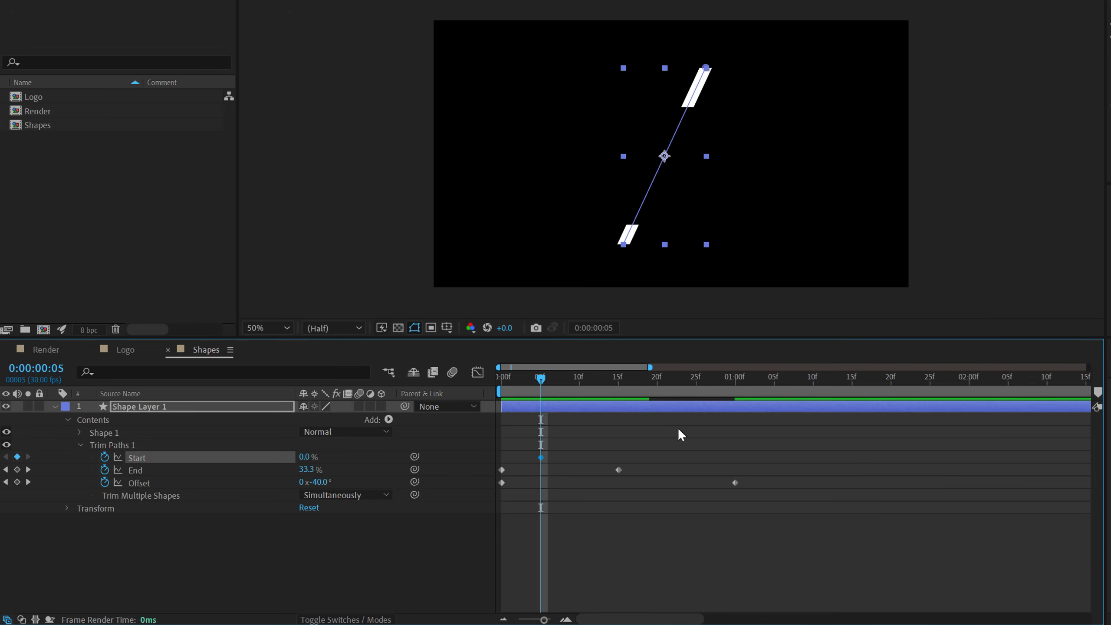
{"action": "left_click_drag", "start_coordinate": [718, 390], "coordinate": [735, 390]}
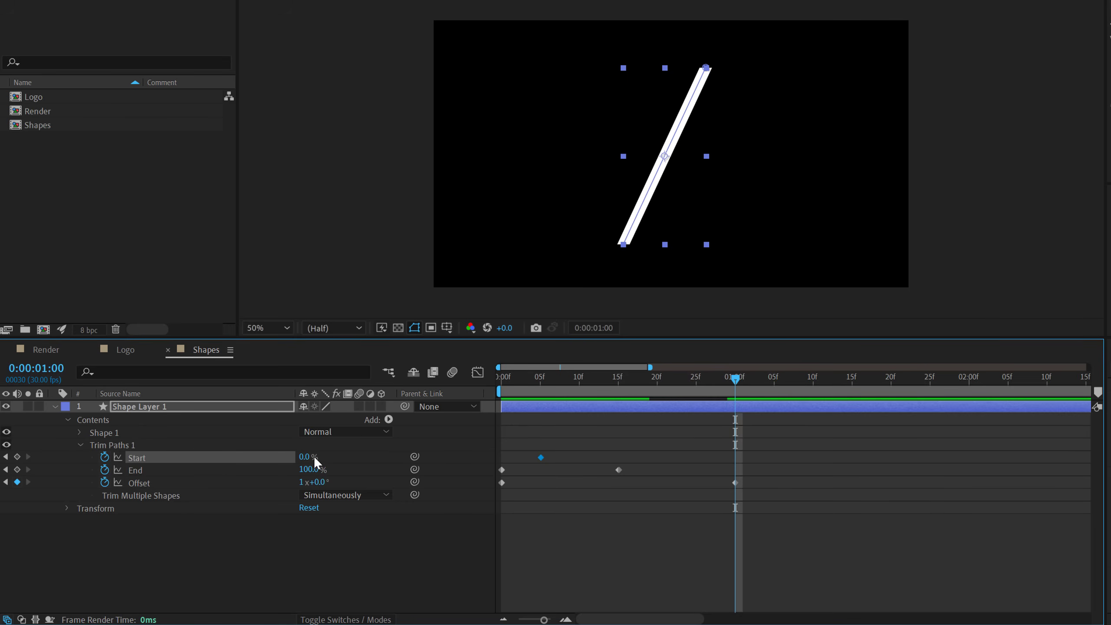
{"action": "left_click_drag", "start_coordinate": [306, 456], "coordinate": [418, 458]}
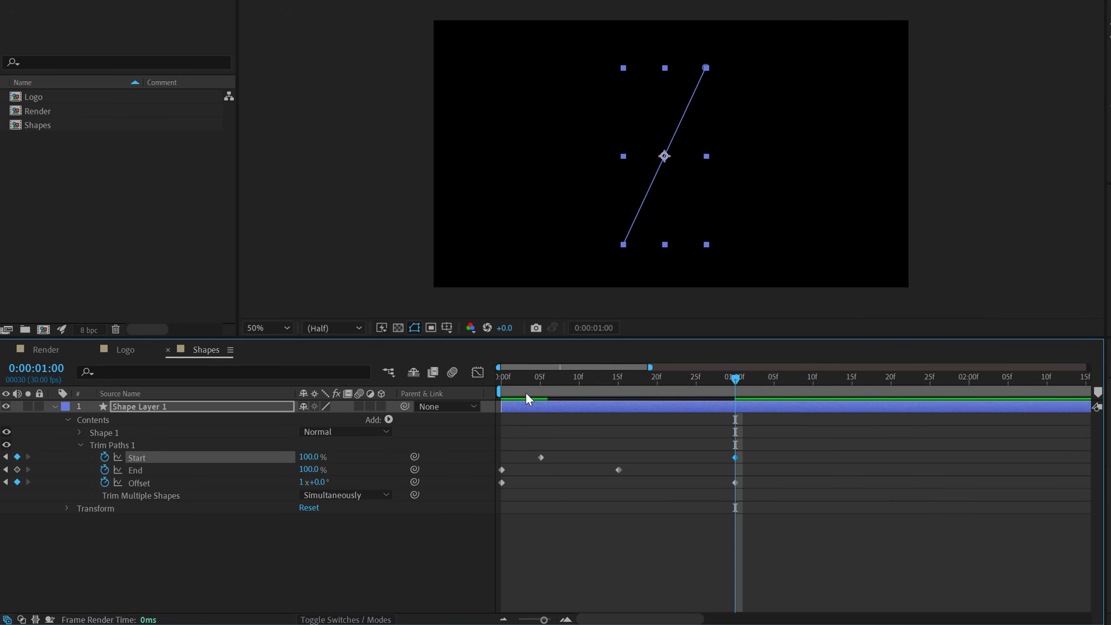
{"action": "mouse_move", "coordinate": [508, 376]}
{"action": "left_mouse_down"}
{"action": "mouse_move", "coordinate": [632, 402]}
{"action": "mouse_move", "coordinate": [518, 420]}
{"action": "mouse_move", "coordinate": [702, 407]}
{"action": "left_mouse_up"}
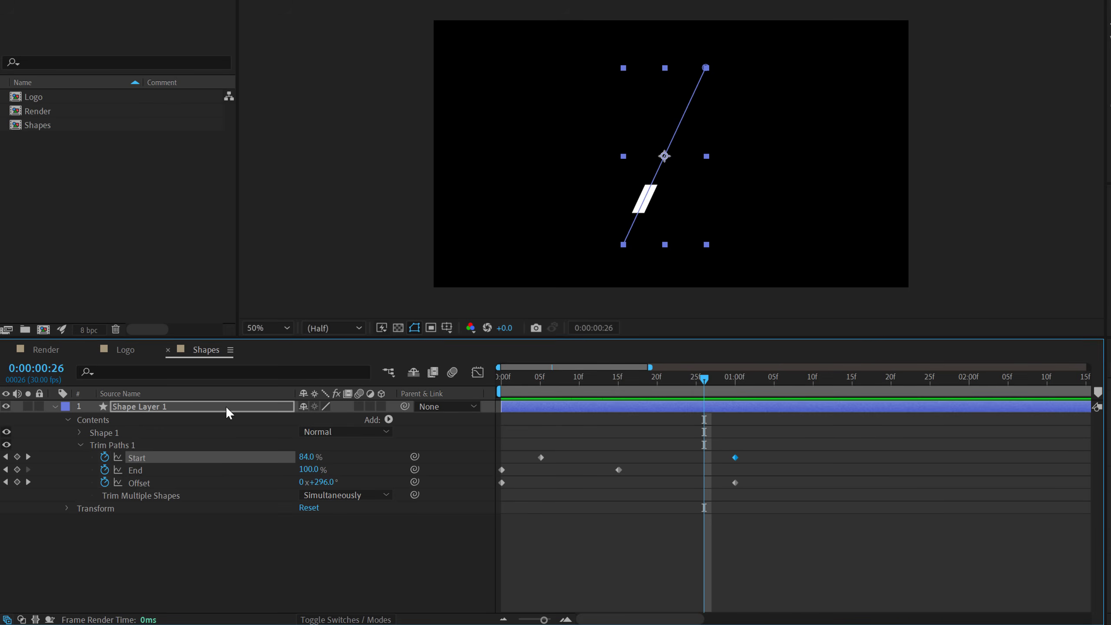
Flip the slash by setting its Scale to -100, -100
{"action": "left_click", "coordinate": [164, 407]}
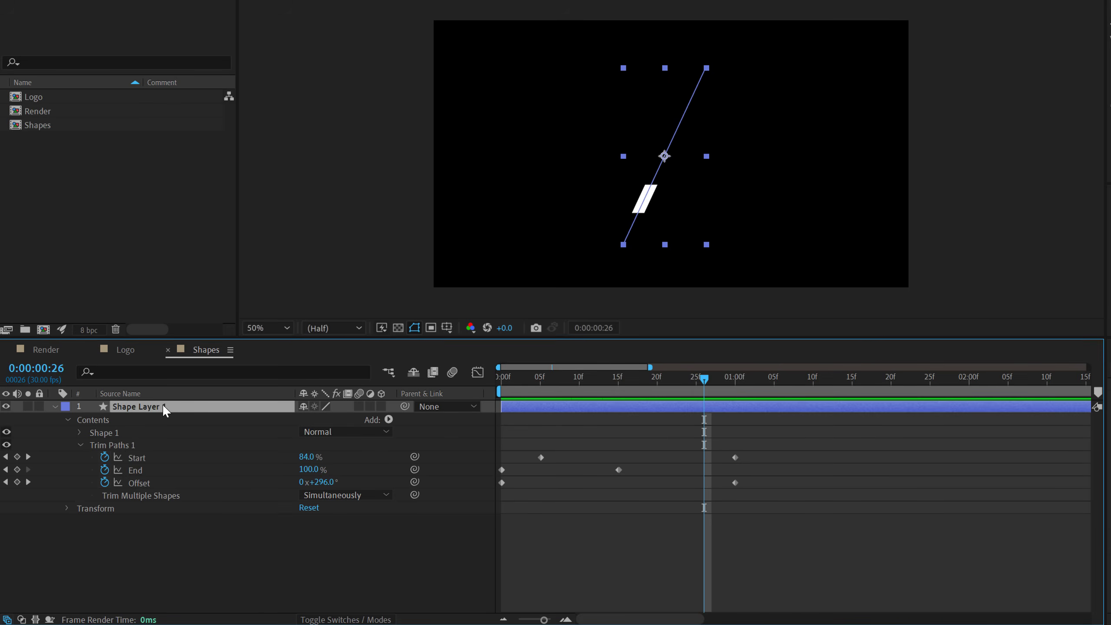
{"action": "key", "text": "s"}
{"action": "left_click", "coordinate": [343, 419]}
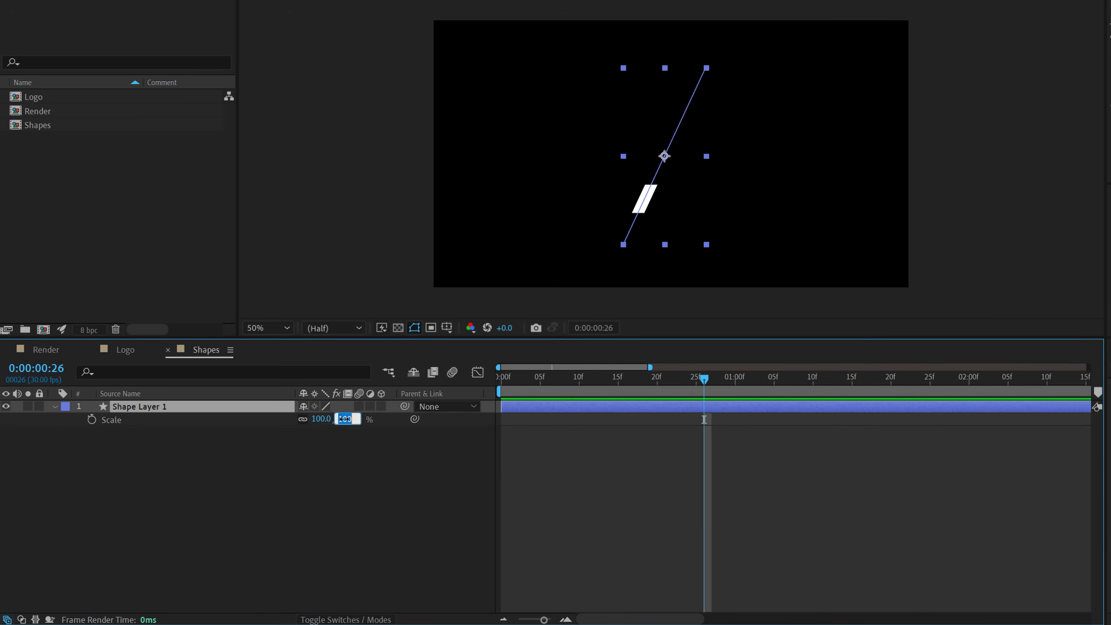
{"action": "key", "text": "BackSpace"}
{"action": "left_click", "coordinate": [292, 481]}
{"action": "mouse_move", "coordinate": [524, 376]}
{"action": "left_mouse_down"}
{"action": "mouse_move", "coordinate": [713, 393]}
{"action": "mouse_move", "coordinate": [293, 427]}
{"action": "left_mouse_up"}
Apply Easy Ease to all trim keyframes and preview the animation
{"action": "left_click", "coordinate": [146, 406]}
{"action": "key", "text": "u"}
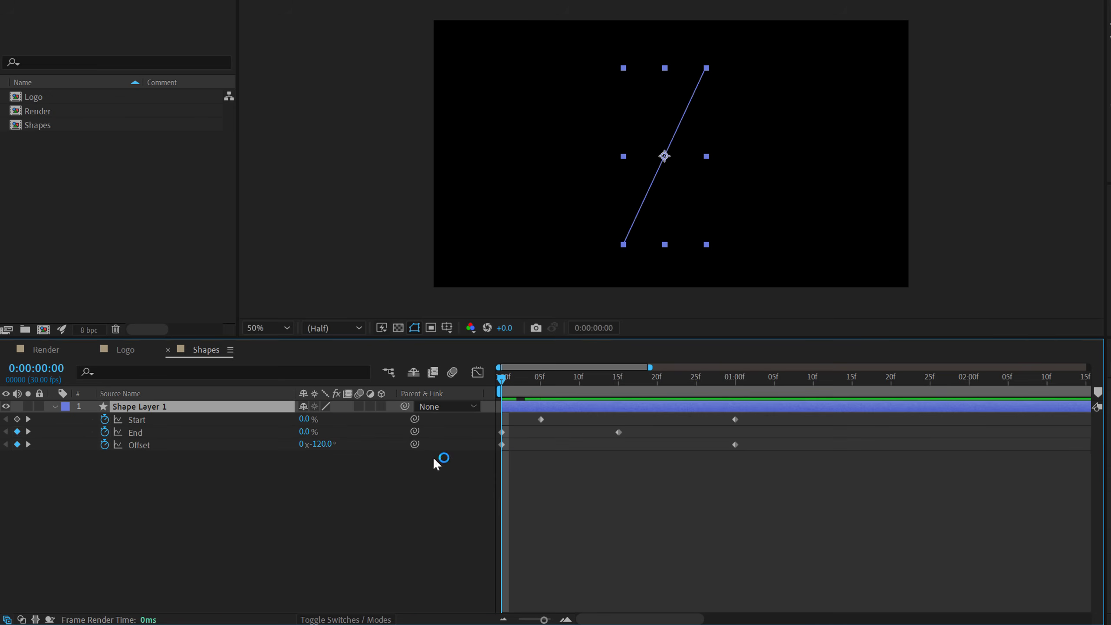
{"action": "left_click_drag", "start_coordinate": [754, 416], "coordinate": [503, 445]}
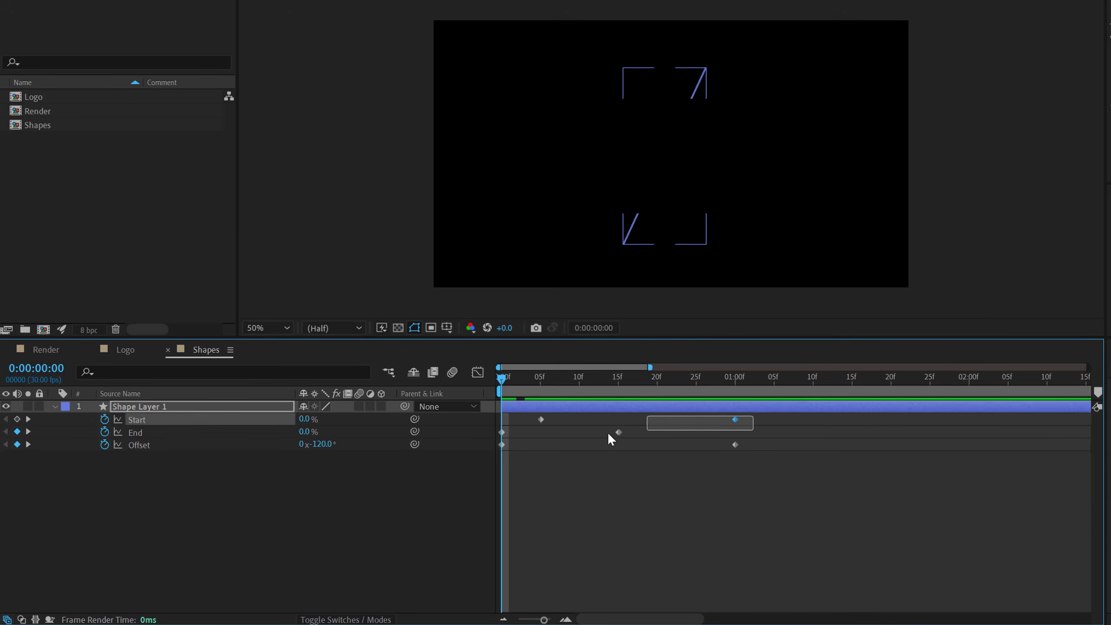
{"action": "right_click", "coordinate": [502, 443]}
{"action": "mouse_move", "coordinate": [587, 433]}
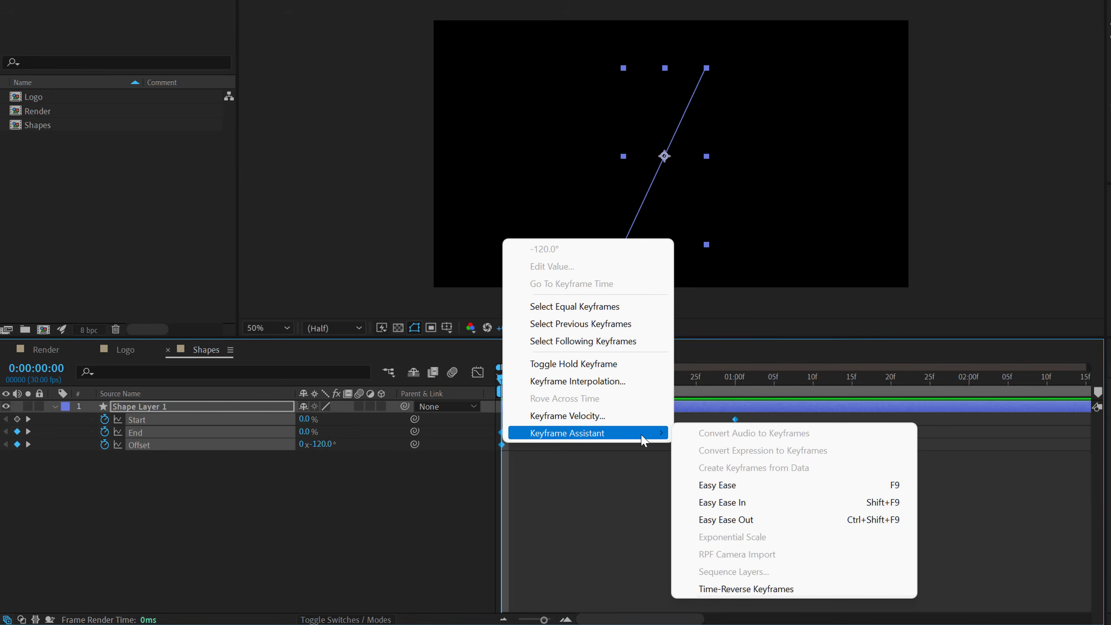
{"action": "left_click", "coordinate": [686, 485]}
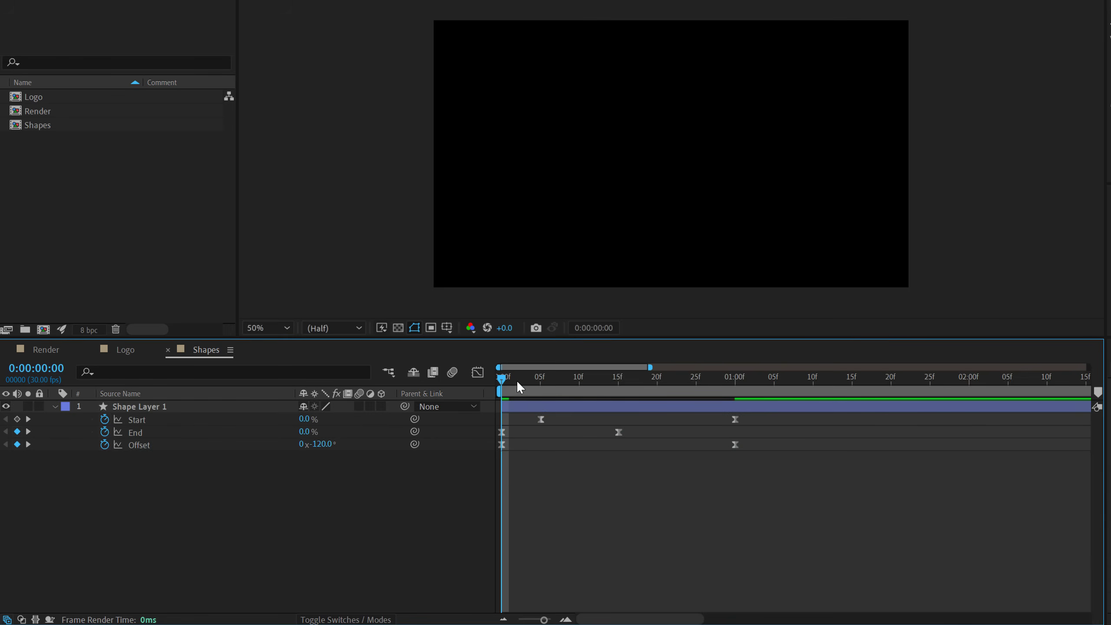
{"action": "key", "text": "space"}
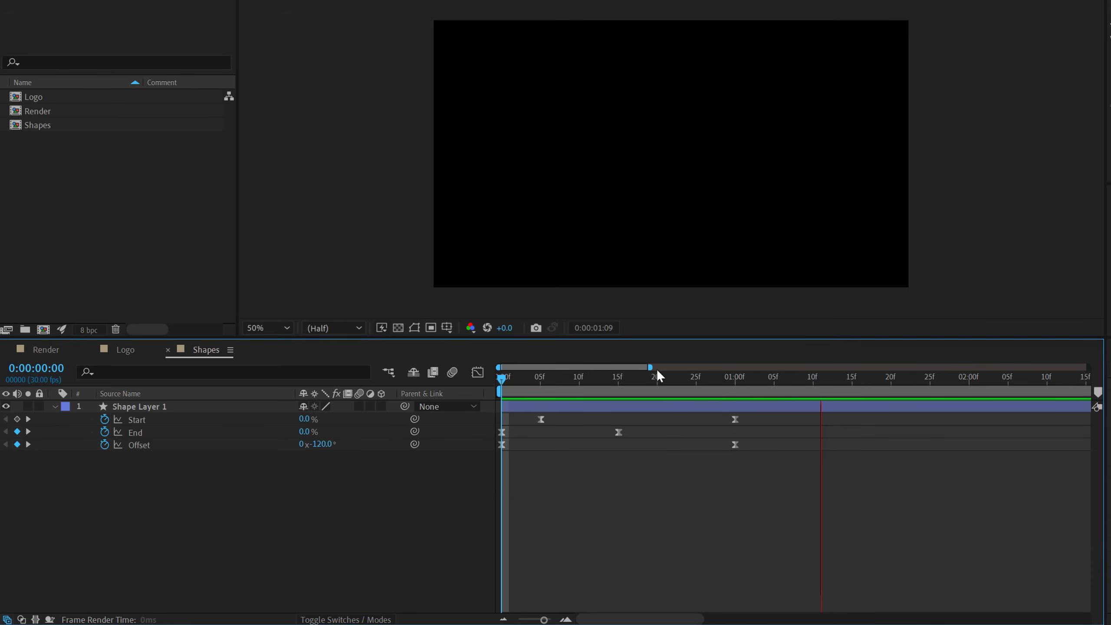
{"action": "left_click", "coordinate": [616, 379]}
{"action": "mouse_move", "coordinate": [617, 385]}
{"action": "left_mouse_down"}
{"action": "mouse_move", "coordinate": [665, 384]}
{"action": "mouse_move", "coordinate": [545, 391]}
{"action": "mouse_move", "coordinate": [588, 379]}
{"action": "left_mouse_up"}
{"action": "left_click", "coordinate": [149, 406]}
Duplicate the slash repeatedly with Ctrl+D, dragging copies to new spots in the frame
{"action": "key", "text": "u"}
{"action": "left_click", "coordinate": [148, 411]}
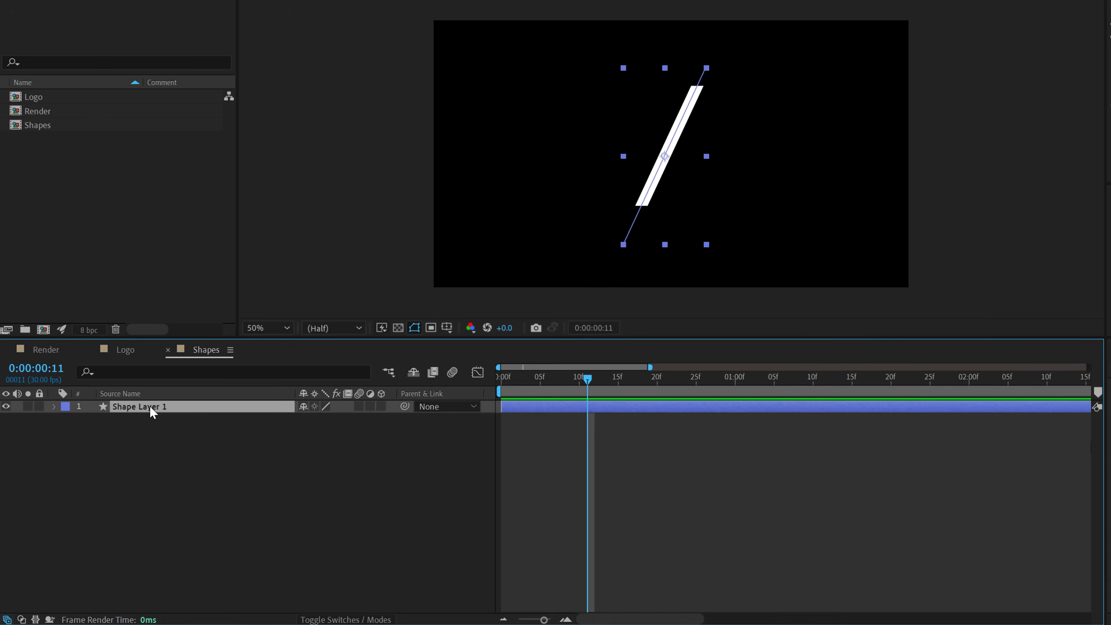
{"action": "key", "text": "ctrl+d"}
{"action": "mouse_move", "coordinate": [663, 165]}
{"action": "left_mouse_down"}
{"action": "mouse_move", "coordinate": [684, 222]}
{"action": "mouse_move", "coordinate": [628, 101]}
{"action": "left_mouse_up"}
{"action": "key", "text": "ctrl+d"}
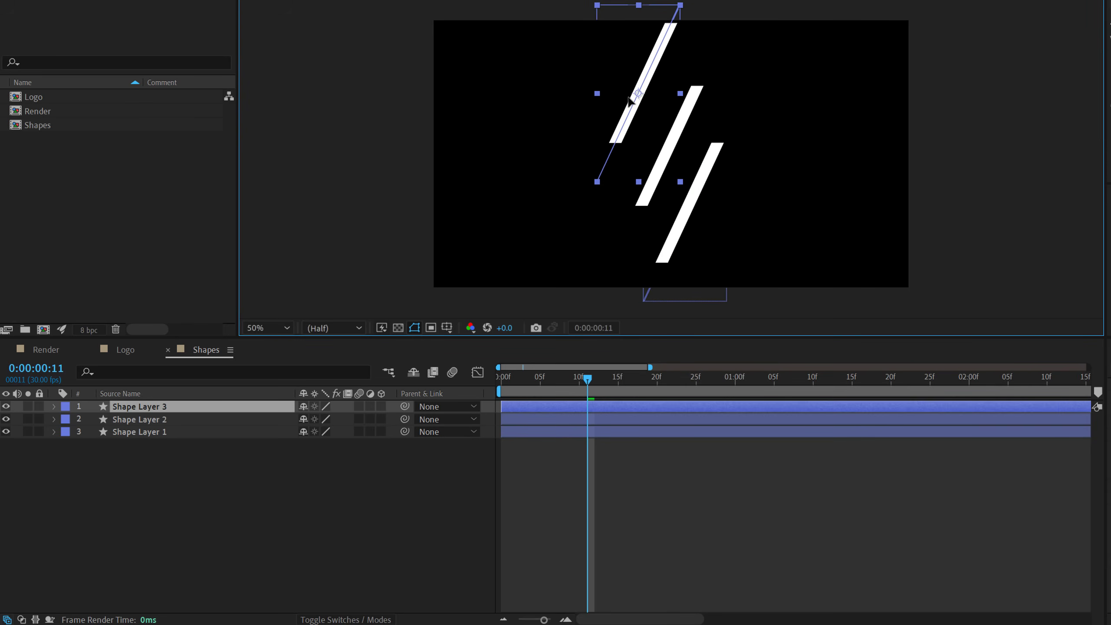
{"action": "key", "text": "ctrl+d"}
{"action": "mouse_move", "coordinate": [635, 110]}
{"action": "left_mouse_down"}
{"action": "mouse_move", "coordinate": [600, 240]}
{"action": "mouse_move", "coordinate": [743, 62]}
{"action": "mouse_move", "coordinate": [576, 149]}
{"action": "mouse_move", "coordinate": [751, 197]}
{"action": "left_mouse_up"}
{"action": "key", "text": "ctrl+d"}
{"action": "key", "text": "ctrl+d"}
{"action": "key", "text": "ctrl+d"}
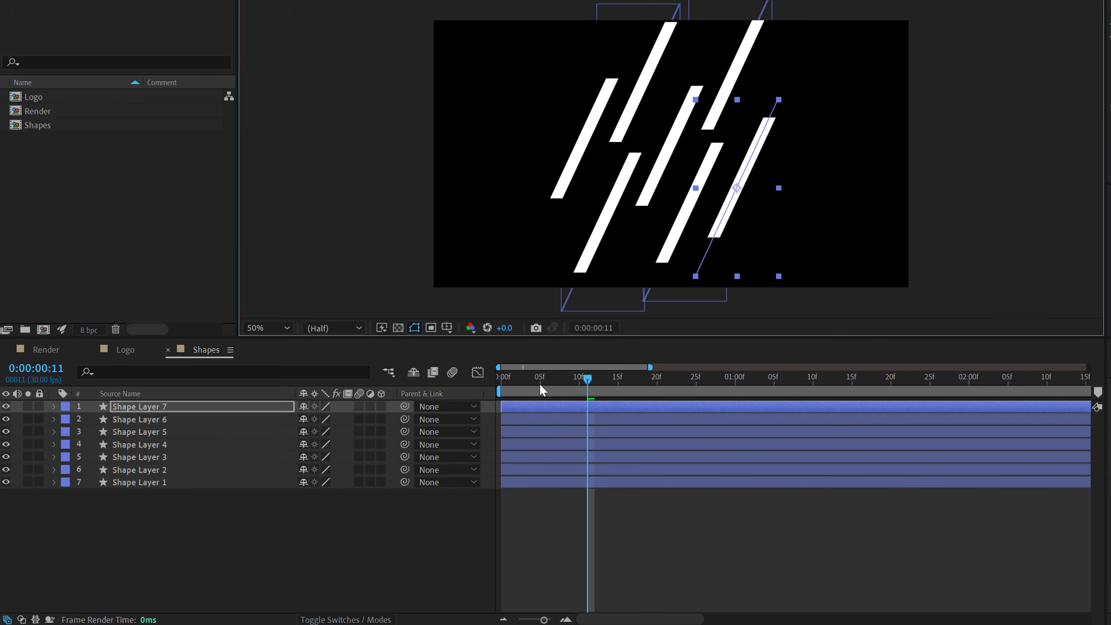
{"action": "left_click", "coordinate": [146, 408]}
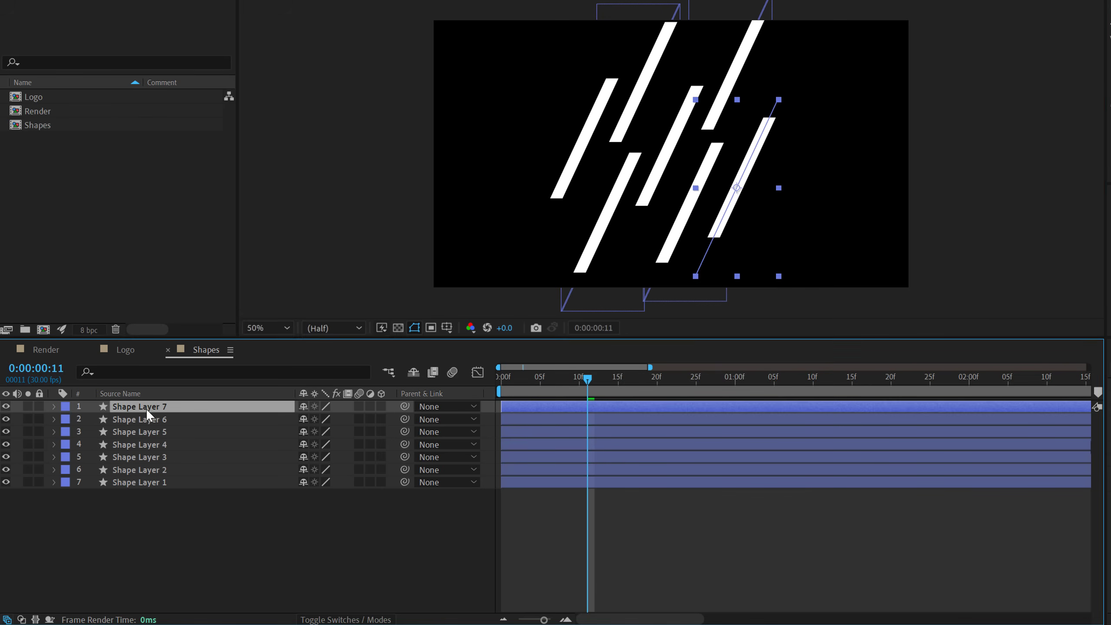
Duplicate Shape Layer 7, label the copy yellow, and move its path up-left
{"action": "key", "text": "ctrl+d"}
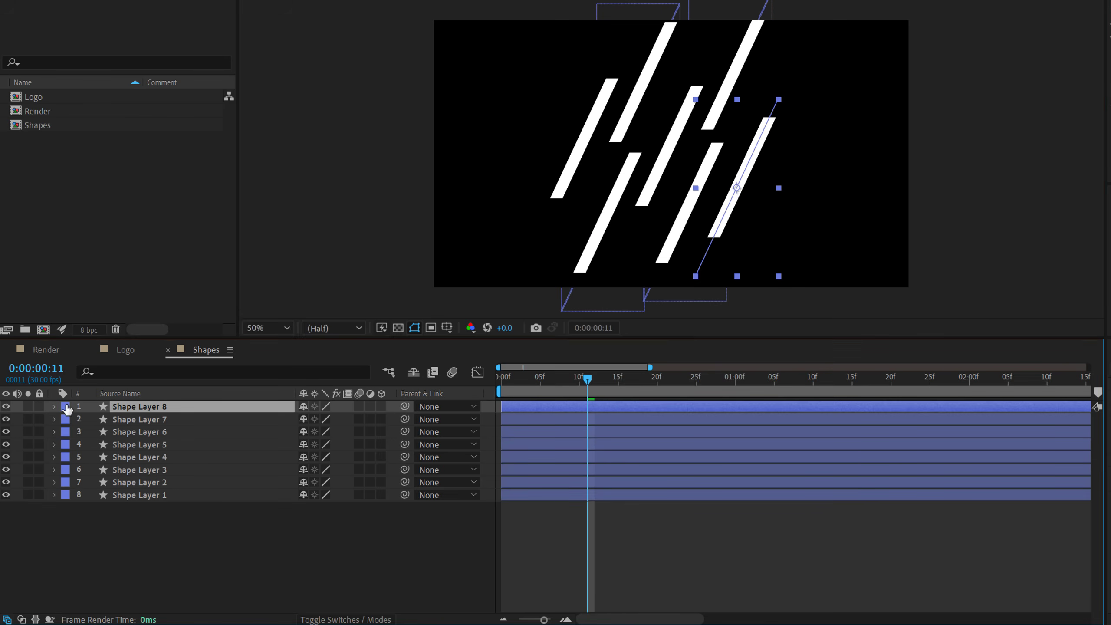
{"action": "left_click", "coordinate": [67, 409]}
{"action": "left_click", "coordinate": [134, 165]}
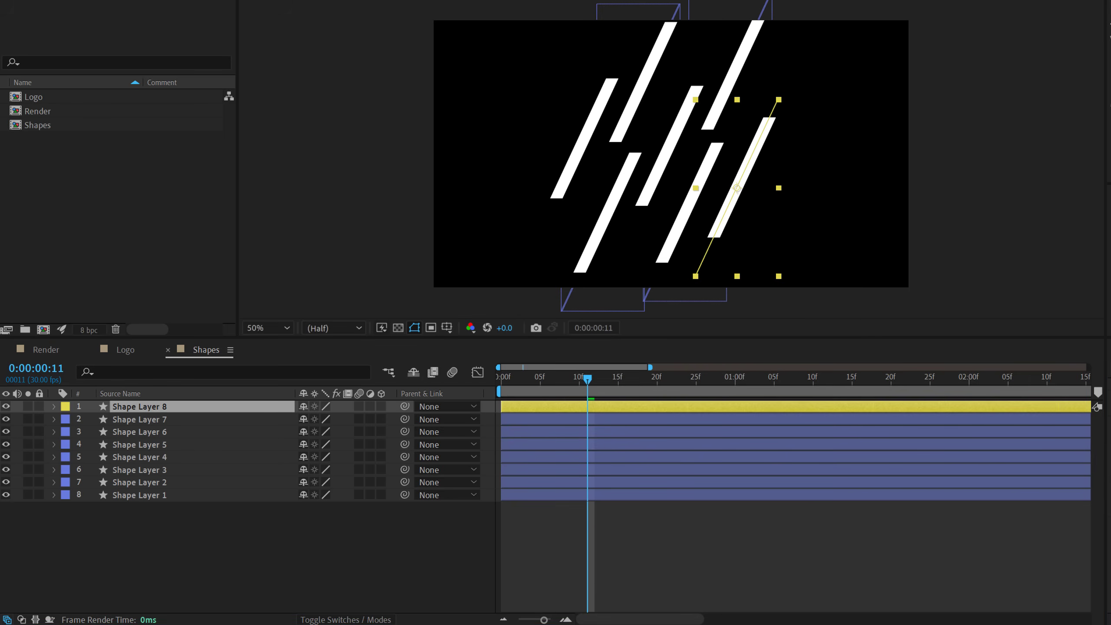
{"action": "key", "text": "Return"}
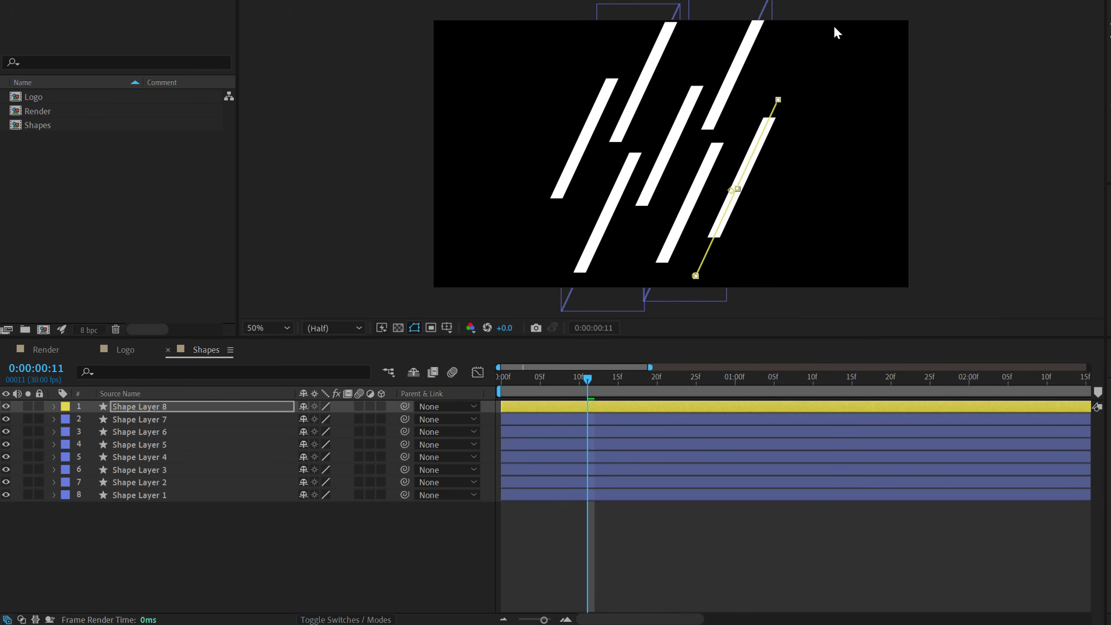
{"action": "mouse_move", "coordinate": [739, 189]}
{"action": "left_mouse_down"}
{"action": "mouse_move", "coordinate": [676, 174]}
{"action": "mouse_move", "coordinate": [609, 289]}
{"action": "mouse_move", "coordinate": [571, 314]}
{"action": "left_mouse_up"}
Make more yellow copies up to Shape Layer 13, scattering them across the frame
{"action": "key", "text": "ctrl+d"}
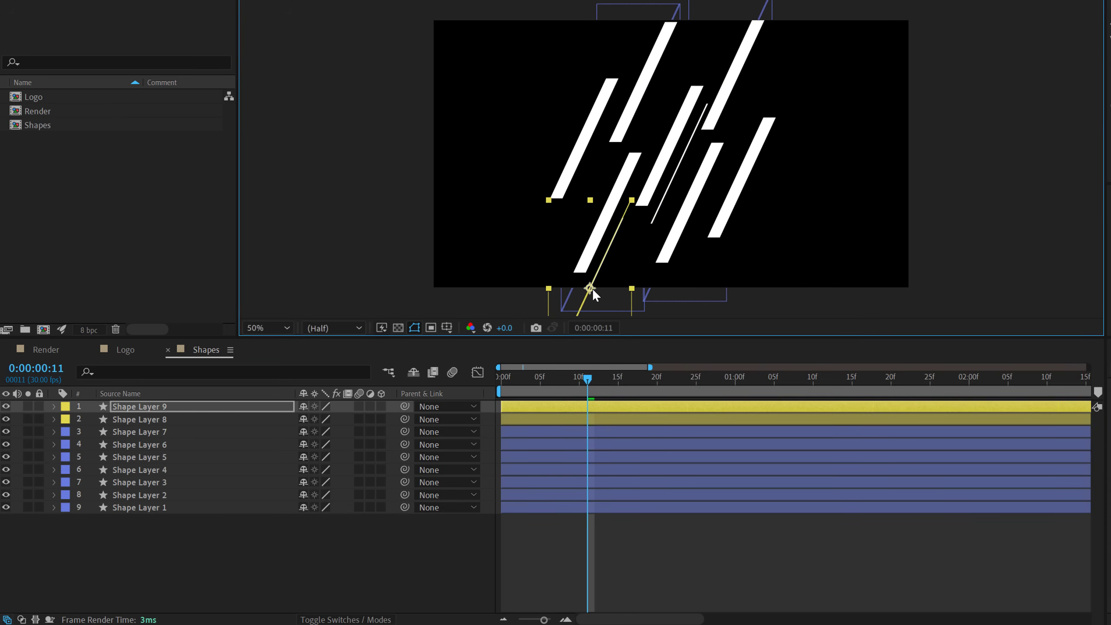
{"action": "key", "text": "ctrl+d"}
{"action": "left_click_drag", "start_coordinate": [610, 246], "coordinate": [764, 83]}
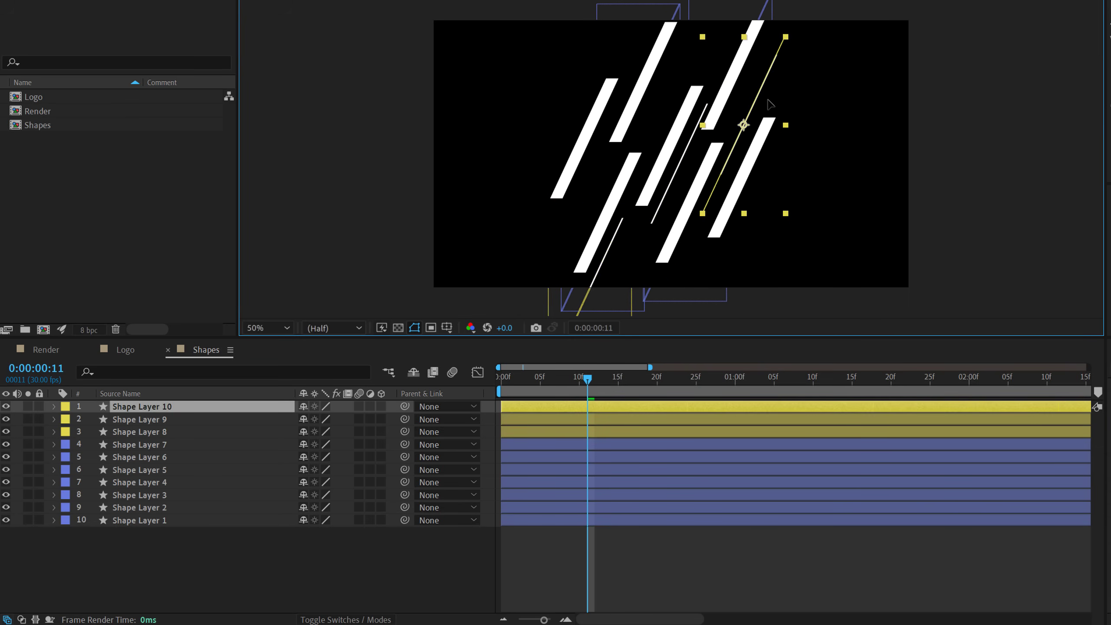
{"action": "key", "text": "ctrl+d"}
{"action": "mouse_move", "coordinate": [739, 165]}
{"action": "left_mouse_down"}
{"action": "mouse_move", "coordinate": [681, 66]}
{"action": "mouse_move", "coordinate": [579, 120]}
{"action": "mouse_move", "coordinate": [560, 228]}
{"action": "left_mouse_up"}
{"action": "key", "text": "ctrl+d"}
{"action": "key", "text": "ctrl+d"}
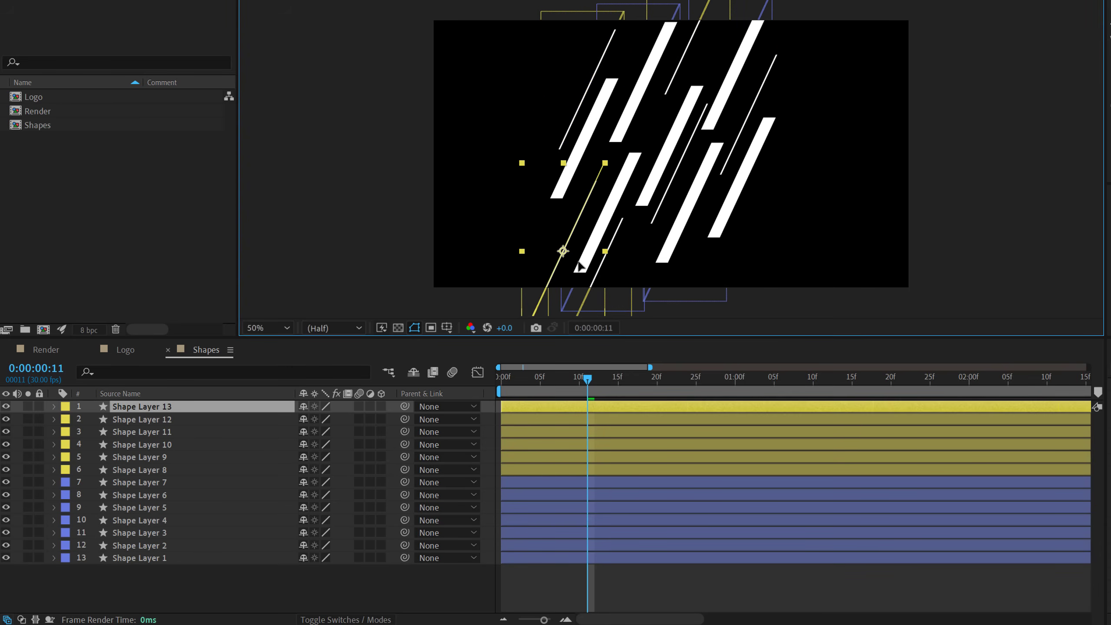
{"action": "left_click", "coordinate": [285, 600]}
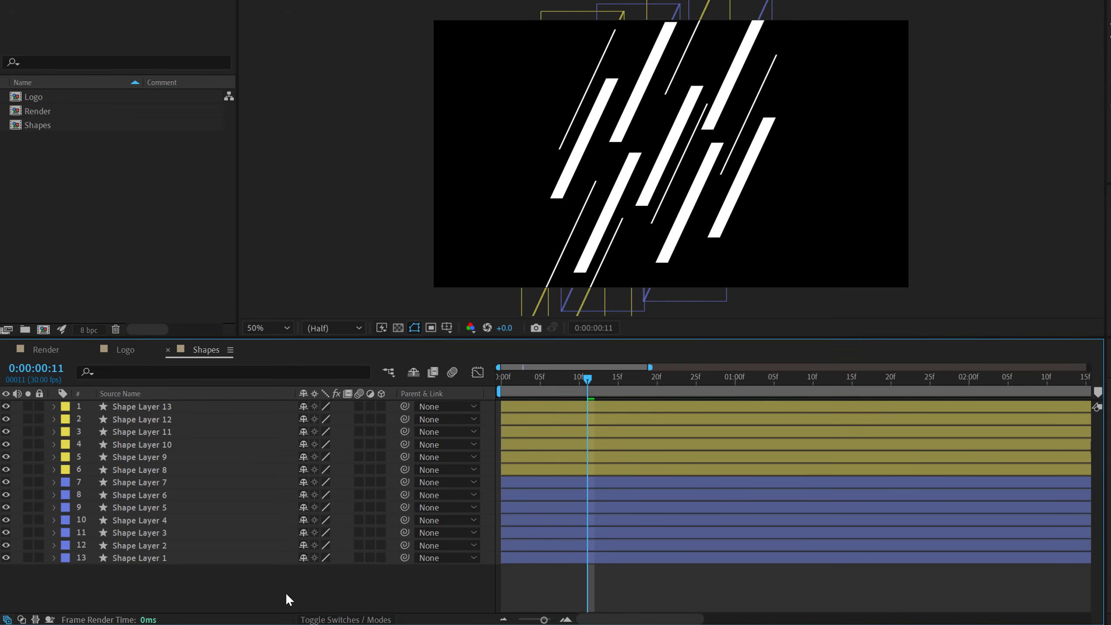
{"action": "left_click", "coordinate": [156, 483]}
Reposition Shape Layer 7 and delay Shape Layers 7, 4, 3, 2, 9 and 10
{"action": "left_click_drag", "start_coordinate": [724, 215], "coordinate": [713, 249]}
{"action": "left_click_drag", "start_coordinate": [729, 204], "coordinate": [753, 152]}
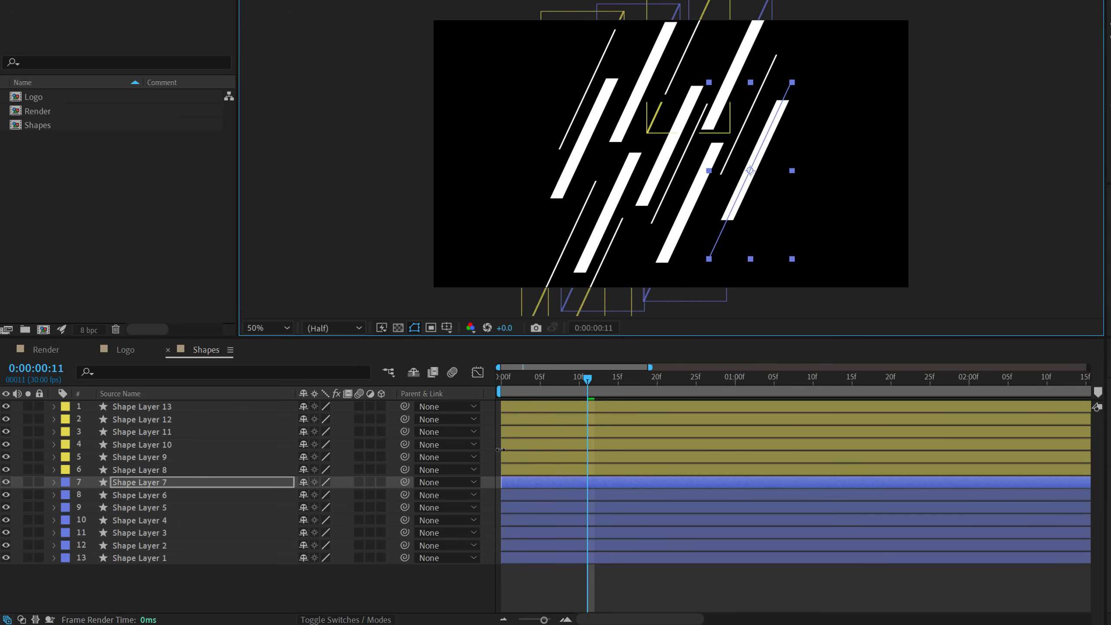
{"action": "mouse_move", "coordinate": [508, 378]}
{"action": "left_mouse_down"}
{"action": "mouse_move", "coordinate": [613, 361]}
{"action": "mouse_move", "coordinate": [566, 387]}
{"action": "mouse_move", "coordinate": [626, 382]}
{"action": "mouse_move", "coordinate": [599, 381]}
{"action": "left_mouse_up"}
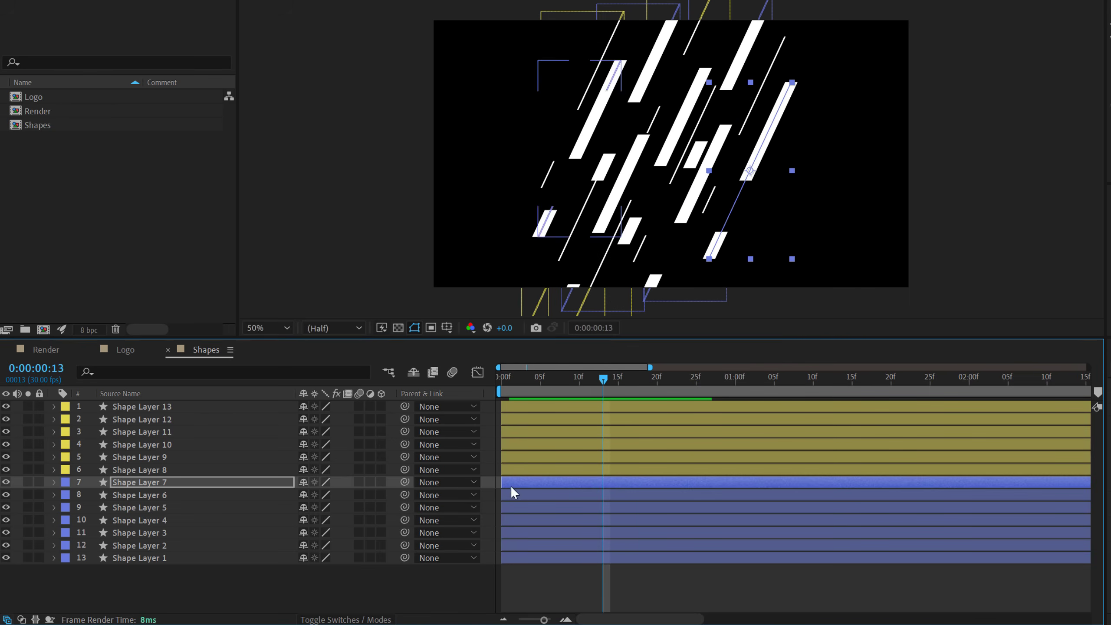
{"action": "mouse_move", "coordinate": [506, 482]}
{"action": "left_mouse_down"}
{"action": "mouse_move", "coordinate": [564, 496]}
{"action": "mouse_move", "coordinate": [533, 510]}
{"action": "mouse_move", "coordinate": [597, 519]}
{"action": "left_mouse_up"}
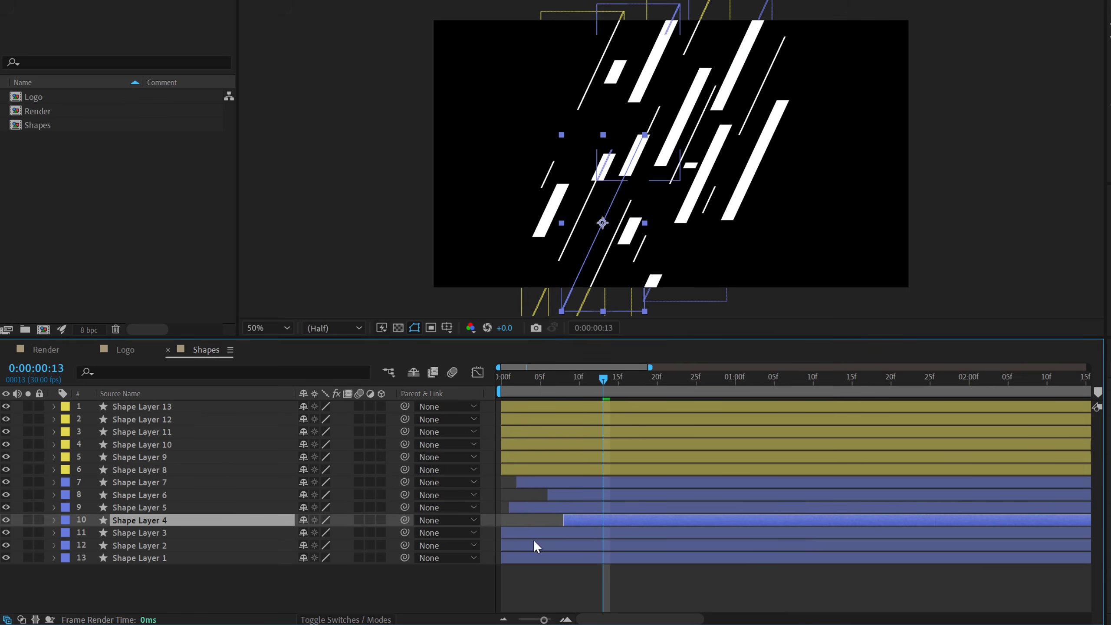
{"action": "mouse_move", "coordinate": [533, 534]}
{"action": "left_mouse_down"}
{"action": "mouse_move", "coordinate": [555, 534]}
{"action": "mouse_move", "coordinate": [529, 546]}
{"action": "left_mouse_up"}
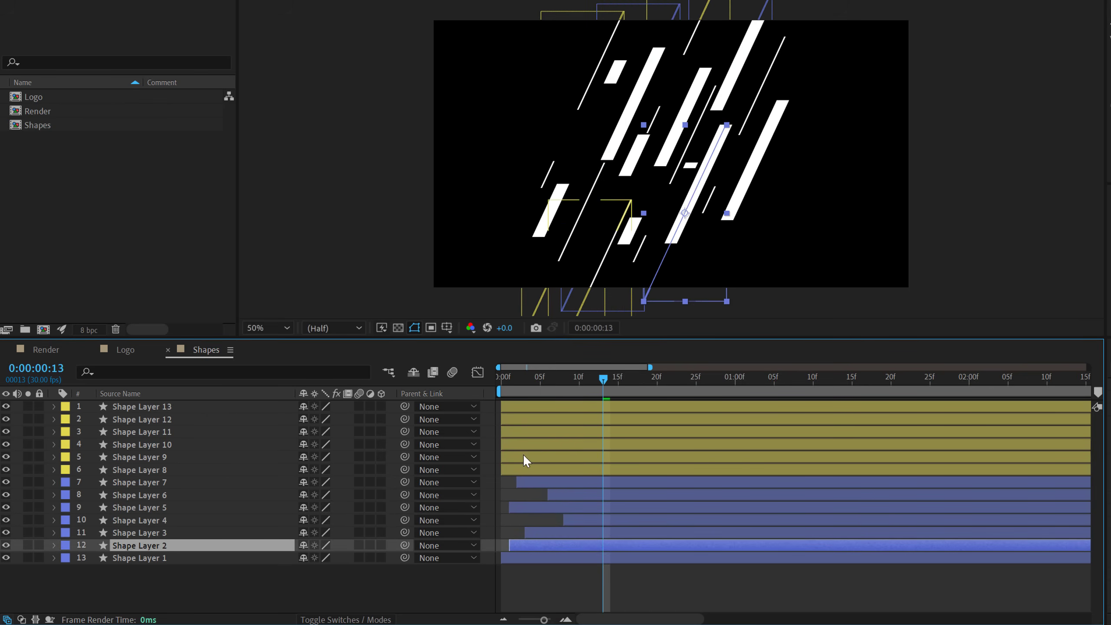
{"action": "mouse_move", "coordinate": [523, 456]}
{"action": "left_mouse_down"}
{"action": "mouse_move", "coordinate": [588, 441]}
{"action": "mouse_move", "coordinate": [582, 421]}
{"action": "mouse_move", "coordinate": [560, 431]}
{"action": "mouse_move", "coordinate": [618, 412]}
{"action": "left_mouse_up"}
Preview the staggered reveal and start Shape Layer 13 a few frames earlier
{"action": "key", "text": "space"}
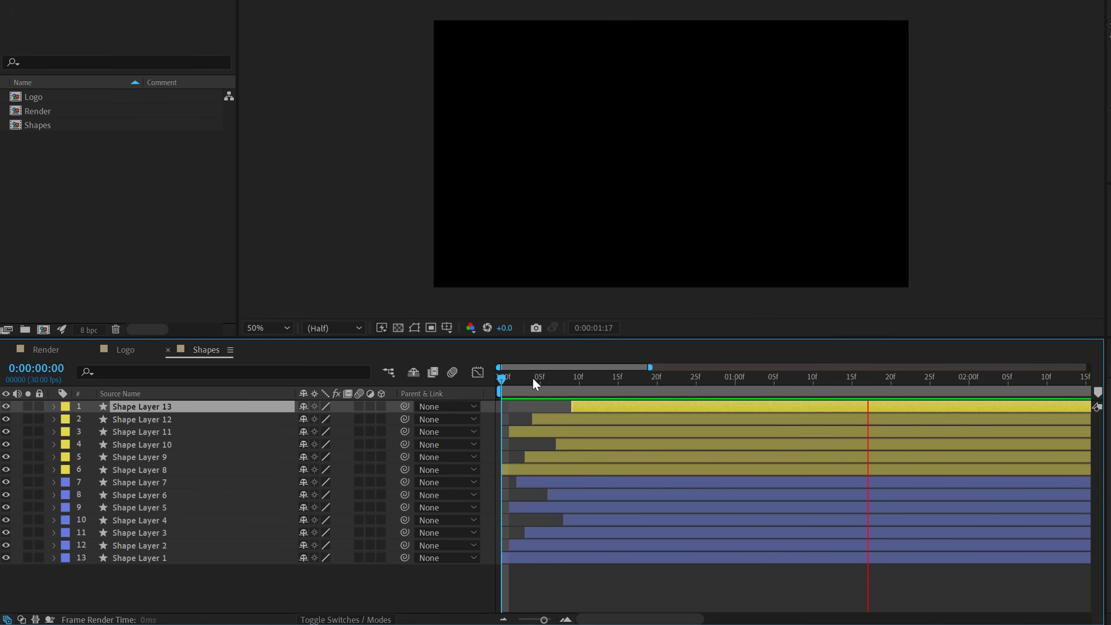
{"action": "left_click_drag", "start_coordinate": [534, 377], "coordinate": [704, 377]}
{"action": "mouse_move", "coordinate": [569, 377]}
{"action": "left_mouse_down"}
{"action": "mouse_move", "coordinate": [650, 377]}
{"action": "mouse_move", "coordinate": [558, 399]}
{"action": "mouse_move", "coordinate": [793, 347]}
{"action": "mouse_move", "coordinate": [821, 377]}
{"action": "left_mouse_up"}
{"action": "left_click", "coordinate": [368, 588]}
{"action": "mouse_move", "coordinate": [576, 411]}
{"action": "left_mouse_down"}
{"action": "mouse_move", "coordinate": [554, 407]}
{"action": "mouse_move", "coordinate": [599, 378]}
{"action": "mouse_move", "coordinate": [782, 377]}
{"action": "left_mouse_up"}
{"action": "left_click", "coordinate": [242, 568]}
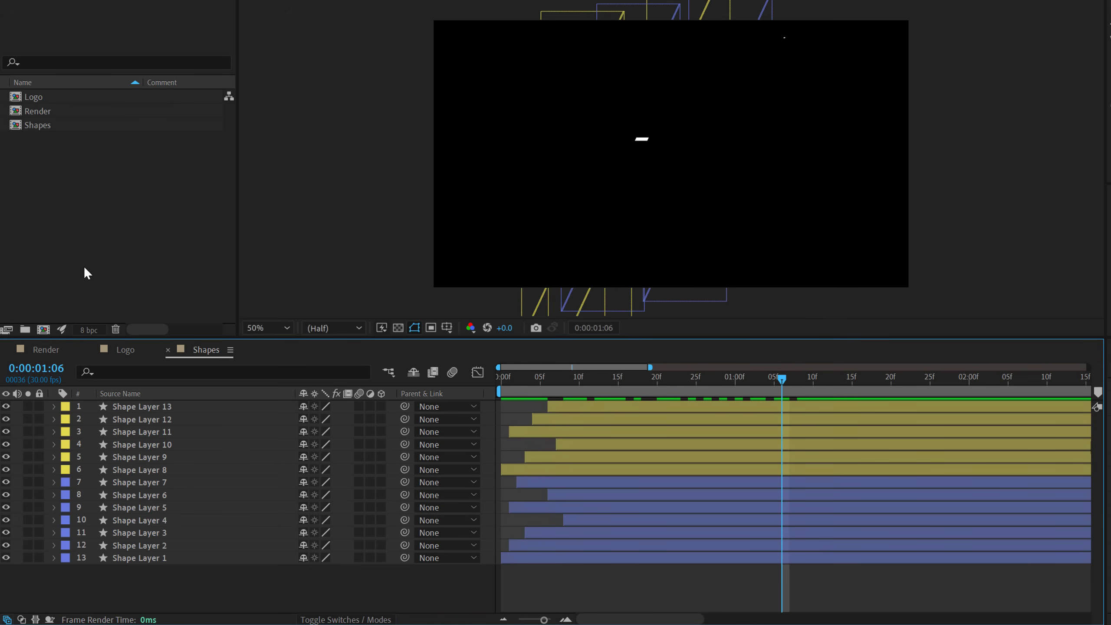
Place the Shapes composition into the Render composition
{"action": "left_click", "coordinate": [44, 350]}
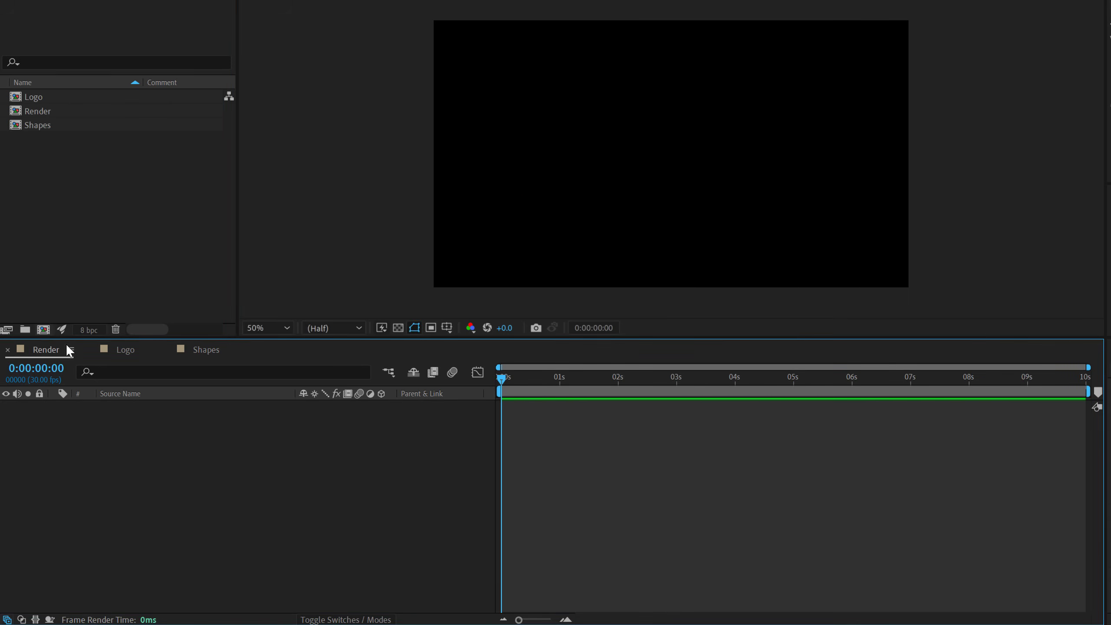
{"action": "left_click", "coordinate": [99, 231]}
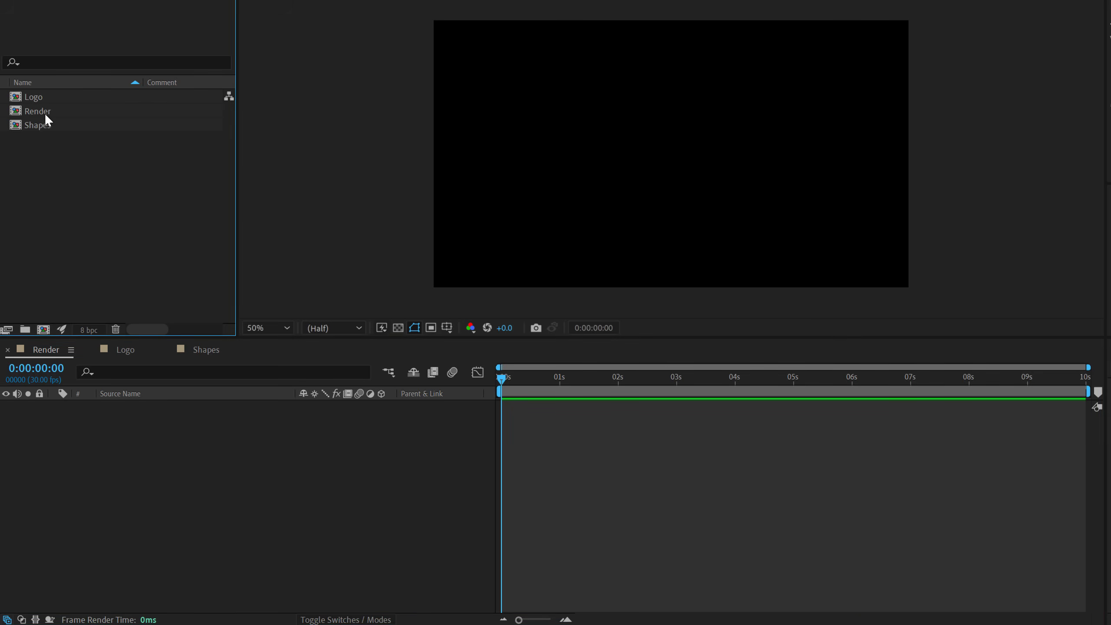
{"action": "left_click_drag", "start_coordinate": [45, 121], "coordinate": [133, 478]}
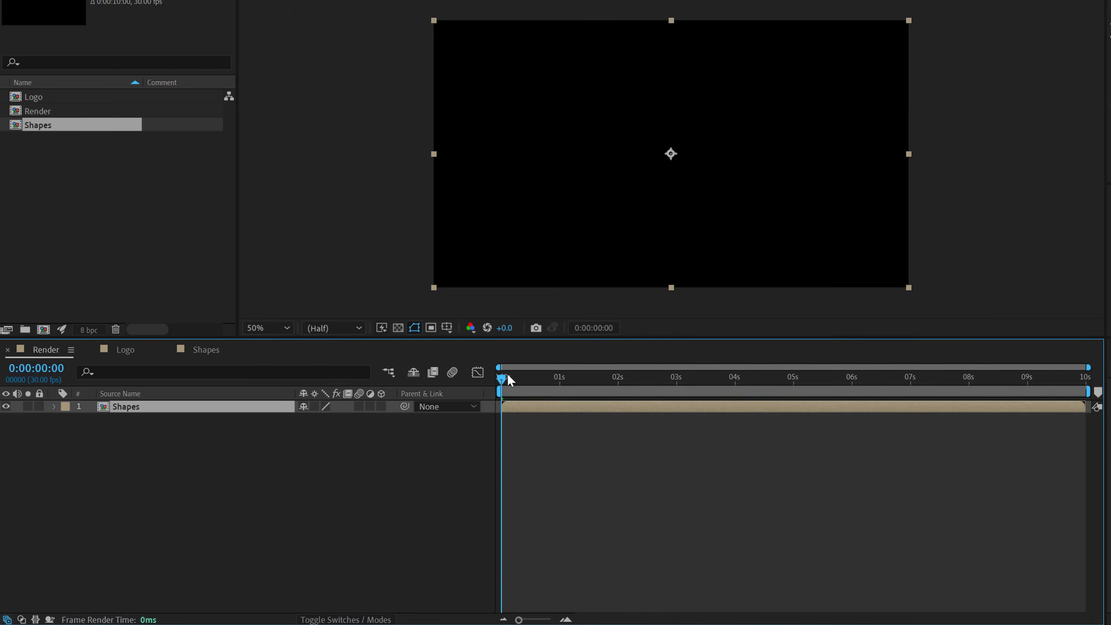
{"action": "mouse_move", "coordinate": [508, 377]}
{"action": "left_mouse_down"}
{"action": "mouse_move", "coordinate": [591, 386]}
{"action": "mouse_move", "coordinate": [541, 389]}
{"action": "mouse_move", "coordinate": [517, 405]}
{"action": "left_mouse_up"}
Duplicate the Shapes layer, start the top copy slightly later, and check frame 3
{"action": "key", "text": "ctrl+d"}
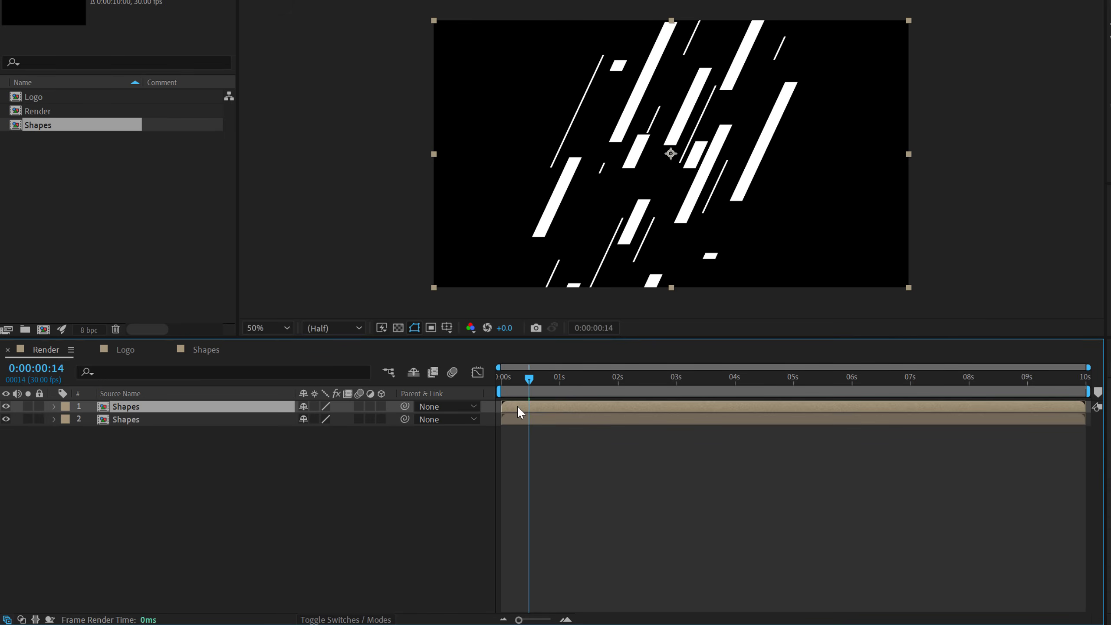
{"action": "left_click_drag", "start_coordinate": [518, 407], "coordinate": [524, 404]}
{"action": "key", "text": "equal"}
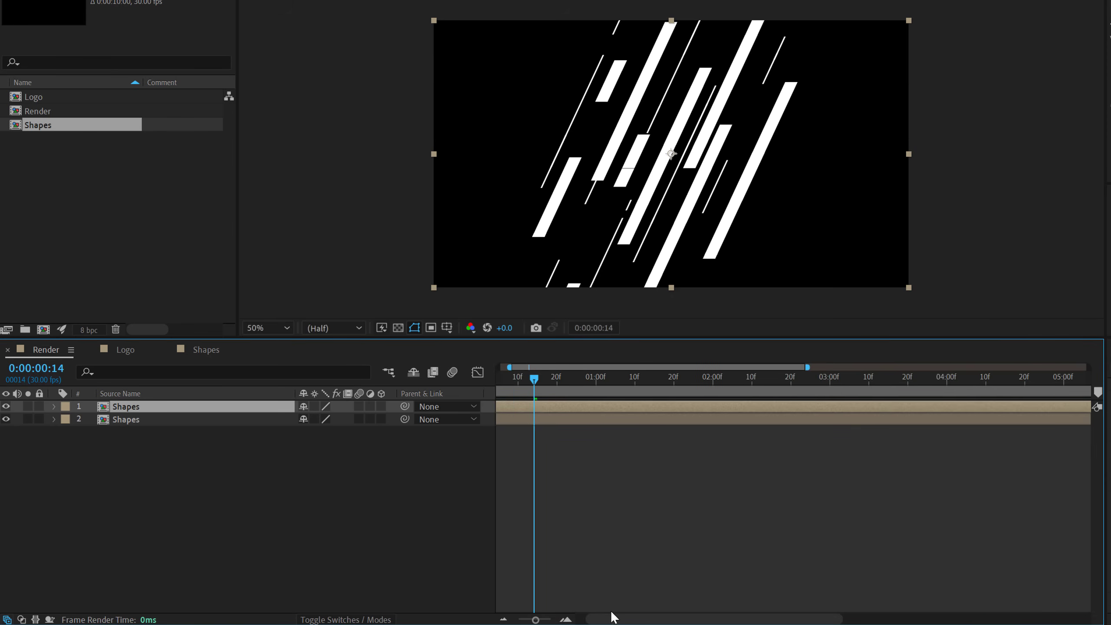
{"action": "left_click_drag", "start_coordinate": [614, 617], "coordinate": [493, 613]}
{"action": "left_click", "coordinate": [521, 383]}
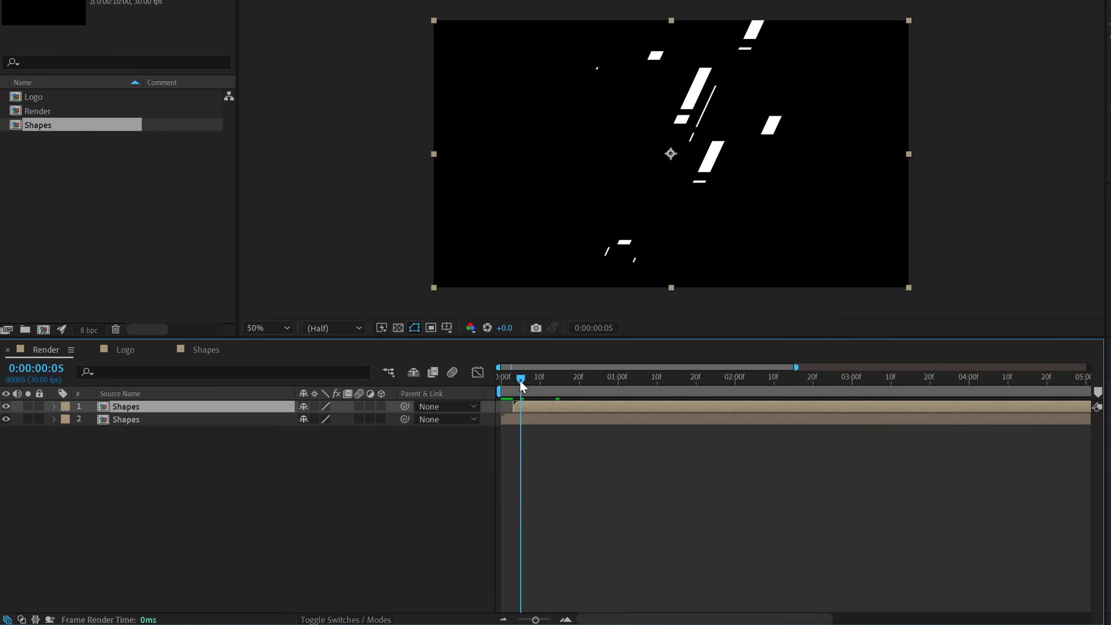
{"action": "left_click_drag", "start_coordinate": [519, 379], "coordinate": [513, 380]}
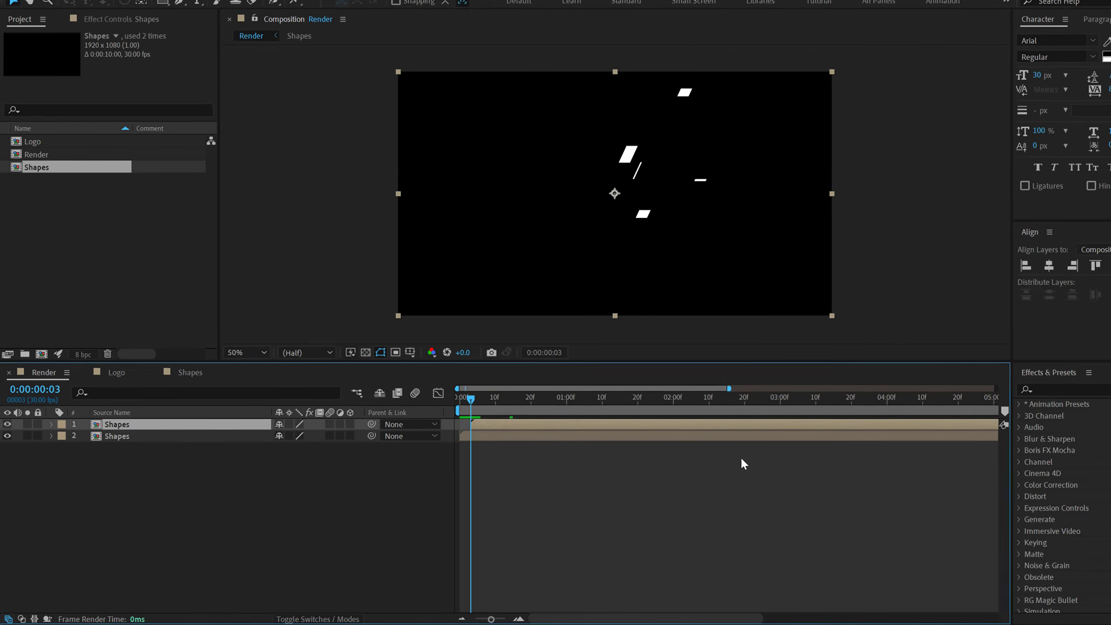
Apply a Fill effect coloured blue 0086FF to the top Shapes layer
{"action": "left_click", "coordinate": [1008, 398]}
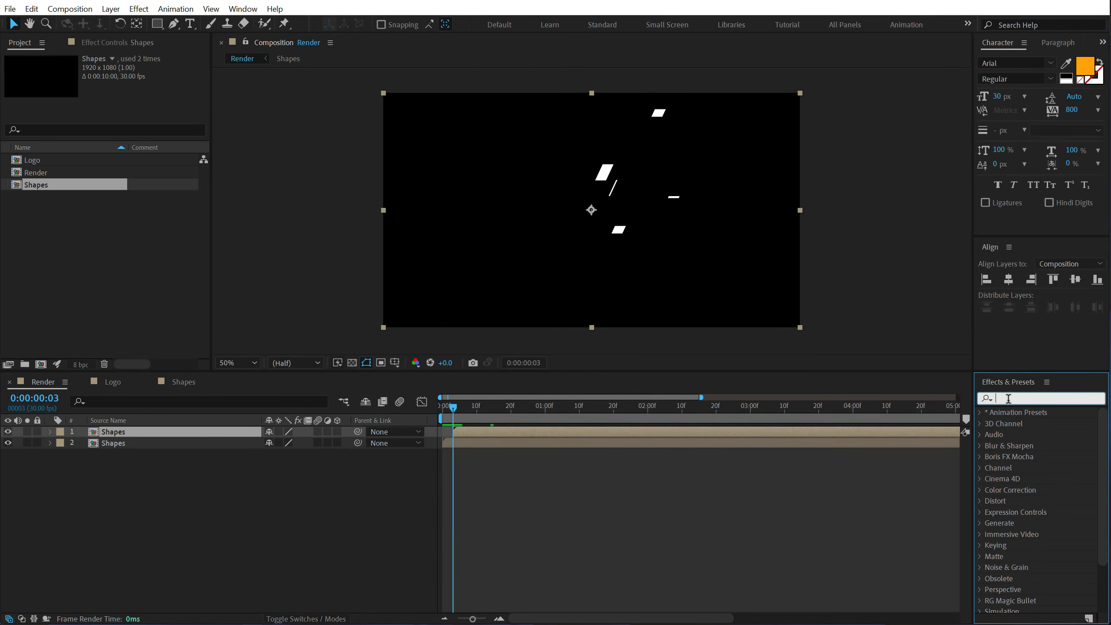
{"action": "type", "text": "fill"}
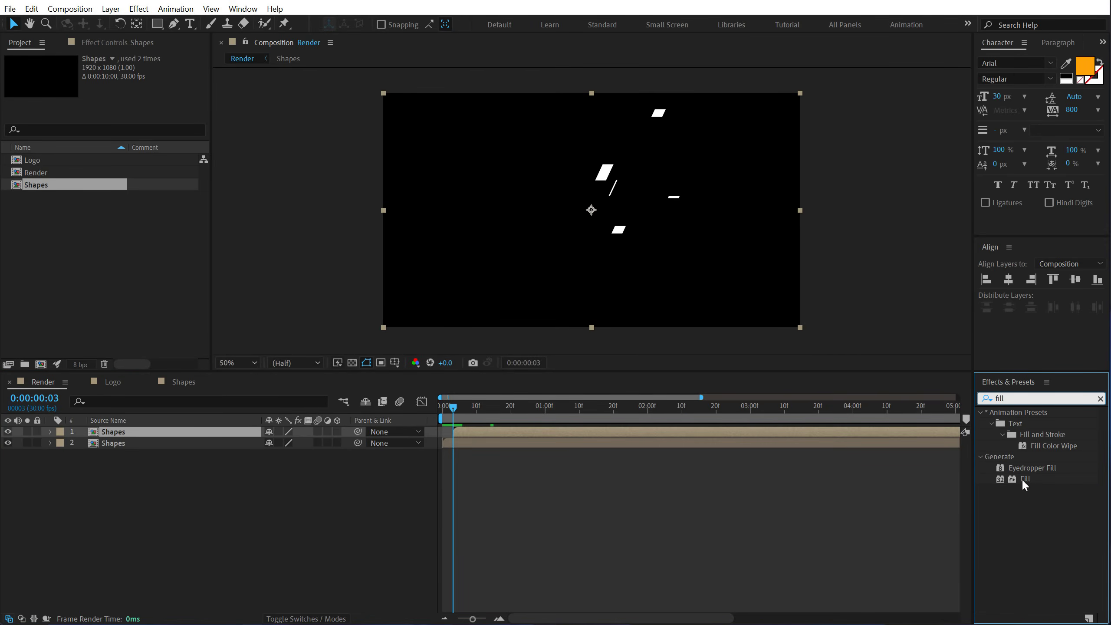
{"action": "double_click", "coordinate": [1022, 479]}
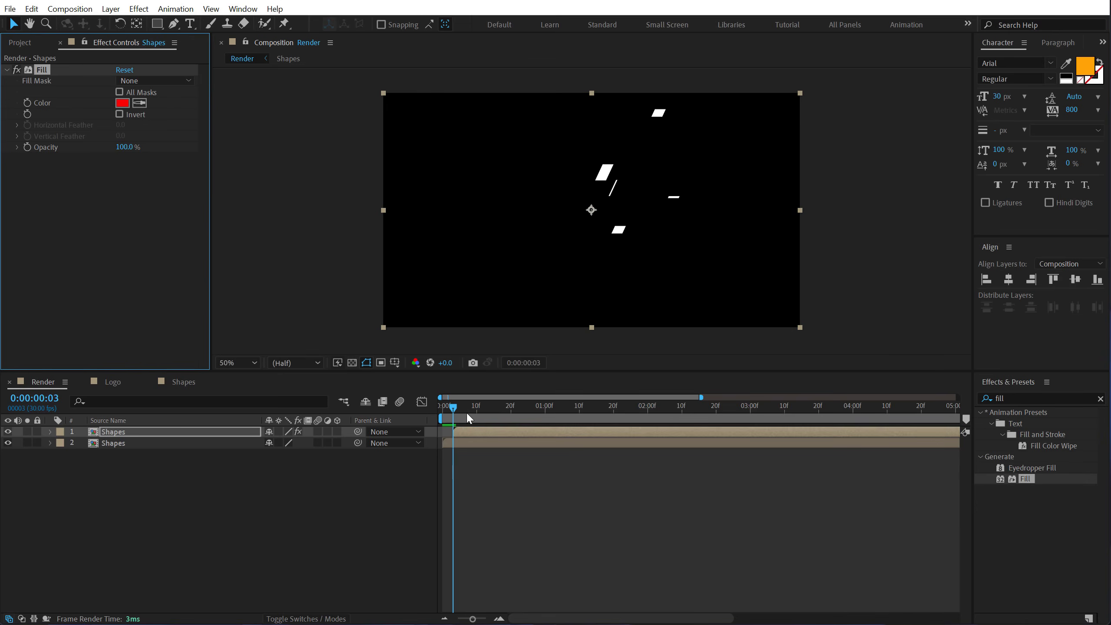
{"action": "left_click_drag", "start_coordinate": [469, 414], "coordinate": [487, 409]}
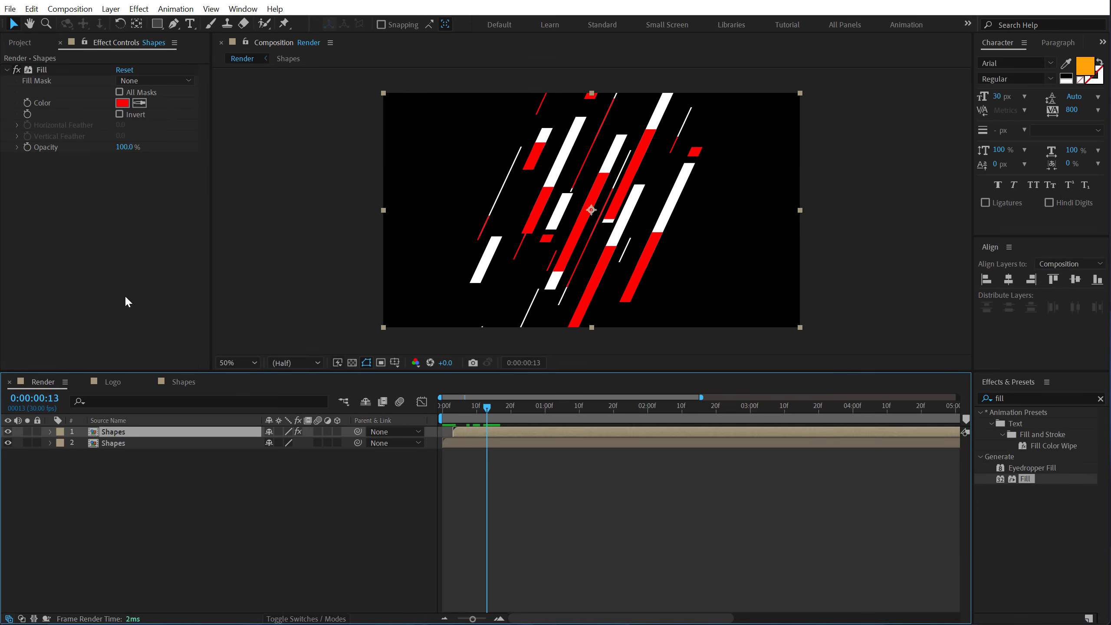
{"action": "left_click", "coordinate": [123, 104]}
{"action": "left_click", "coordinate": [584, 303]}
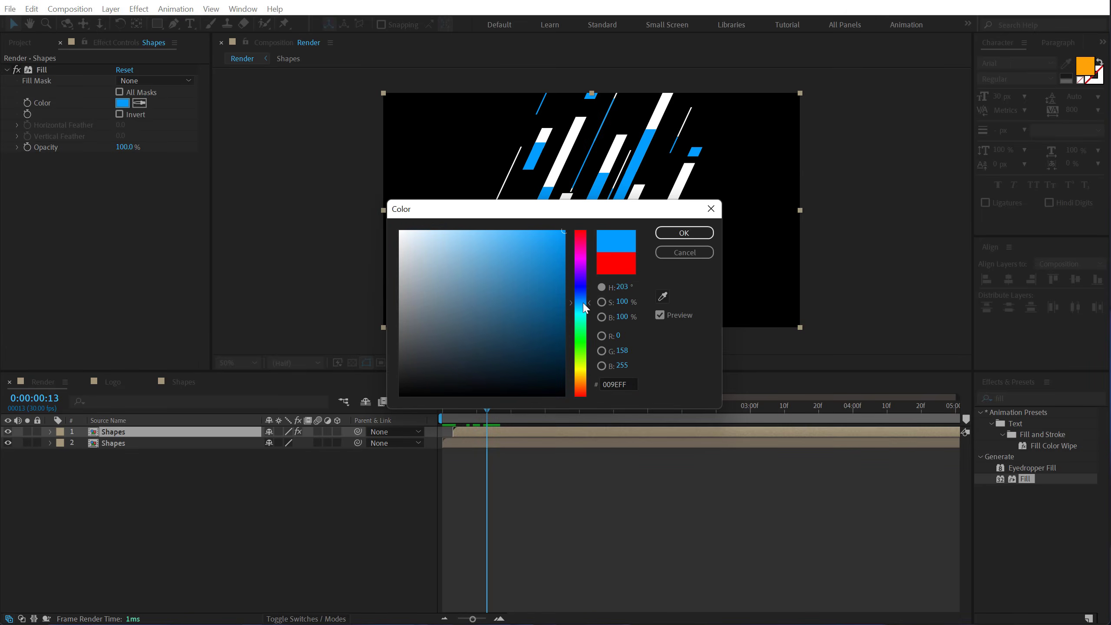
{"action": "left_click_drag", "start_coordinate": [582, 303], "coordinate": [584, 301]}
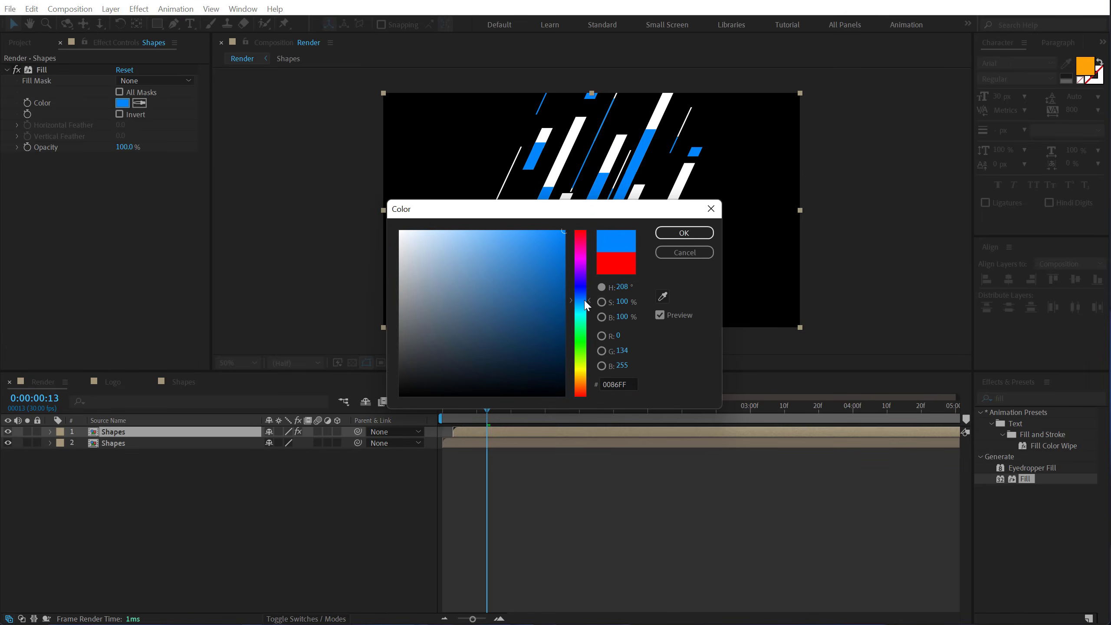
{"action": "left_click", "coordinate": [679, 234]}
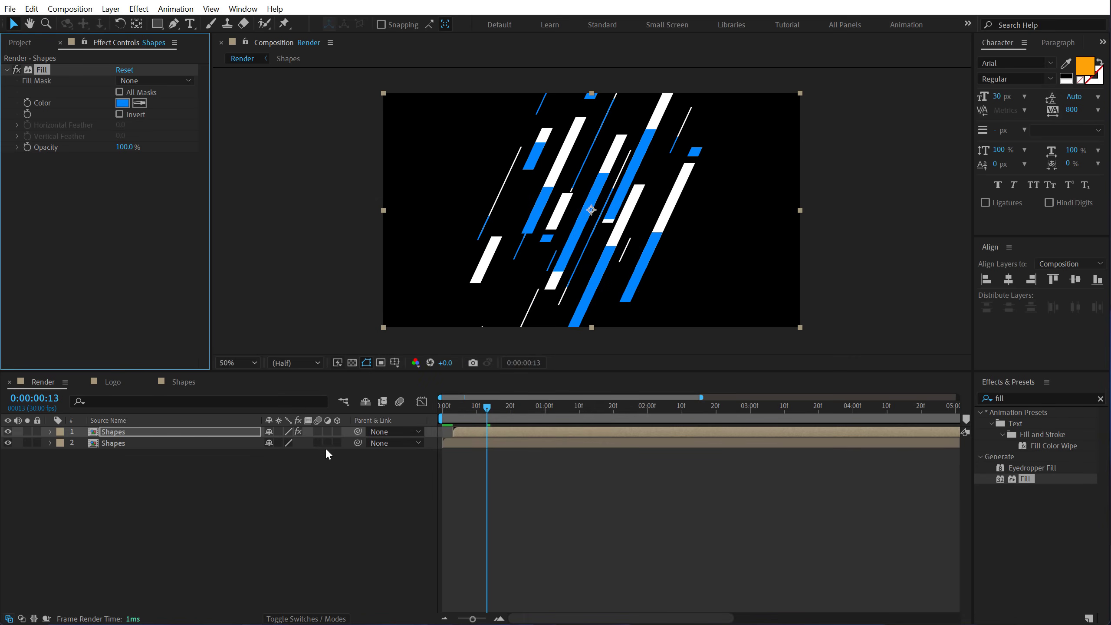
Enable Collapse Transformations on both Shapes layers and nudge the top one down-right
{"action": "left_click_drag", "start_coordinate": [279, 431], "coordinate": [280, 441]}
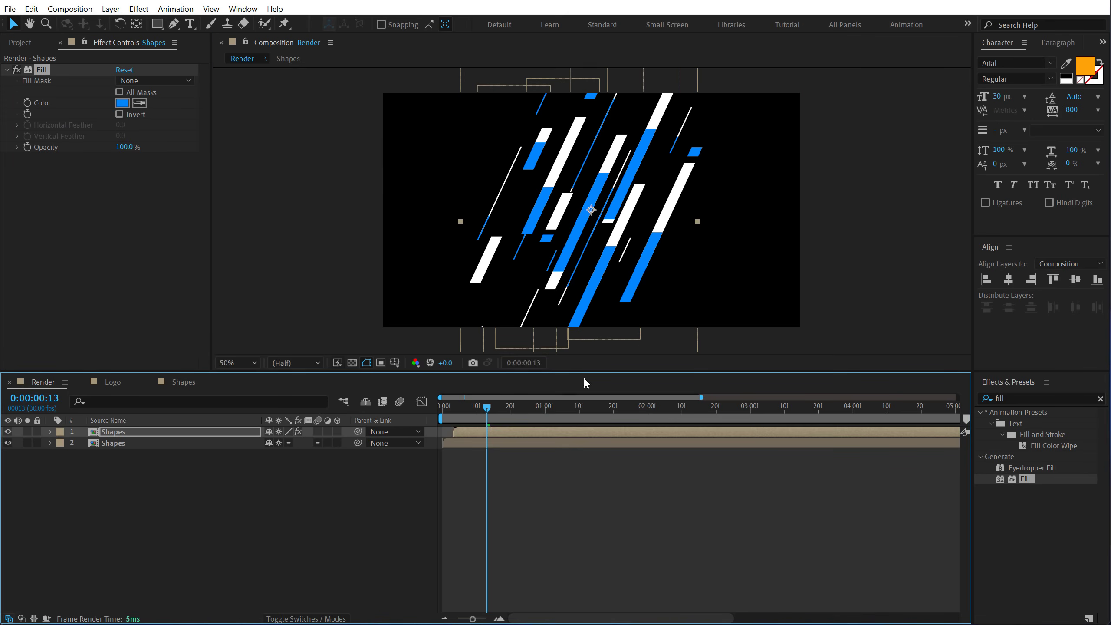
{"action": "left_click_drag", "start_coordinate": [634, 251], "coordinate": [640, 263]}
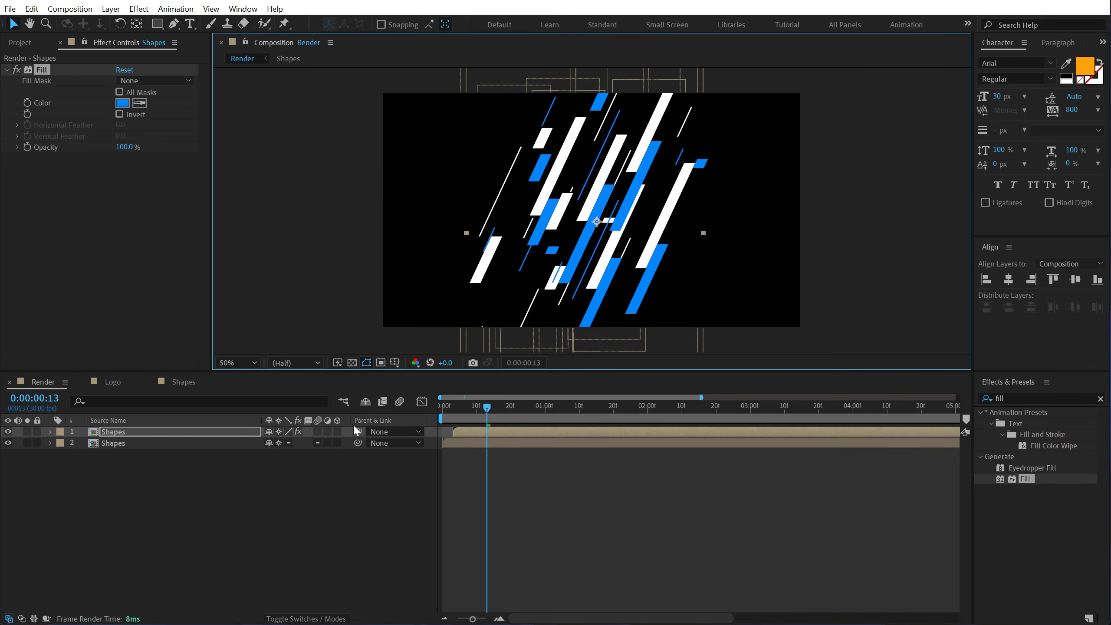
{"action": "left_click", "coordinate": [235, 483]}
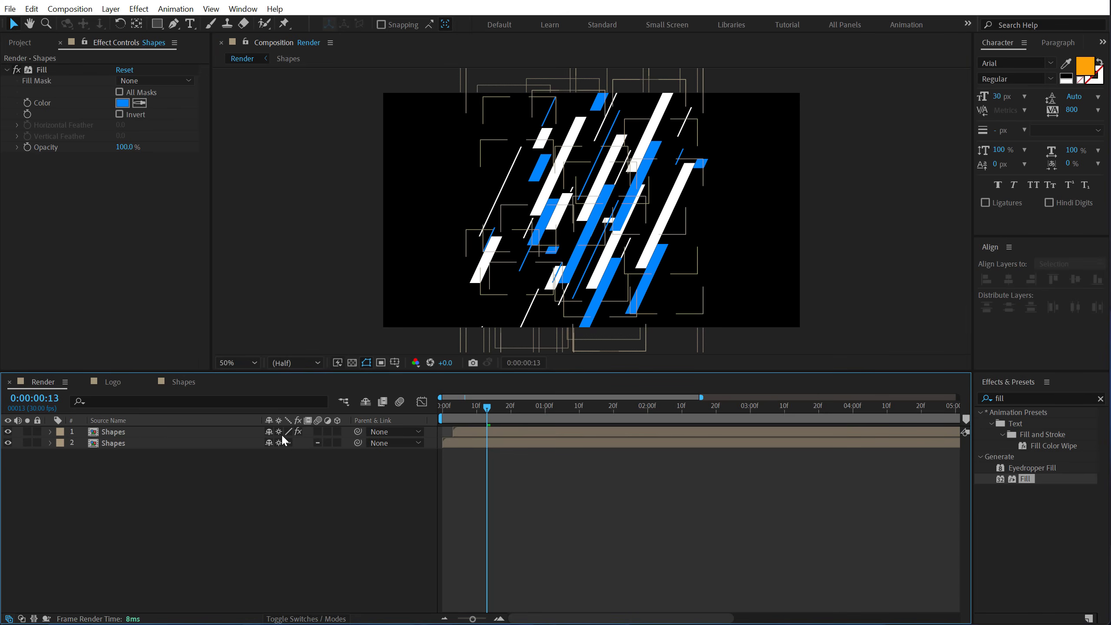
{"action": "left_click", "coordinate": [280, 437]}
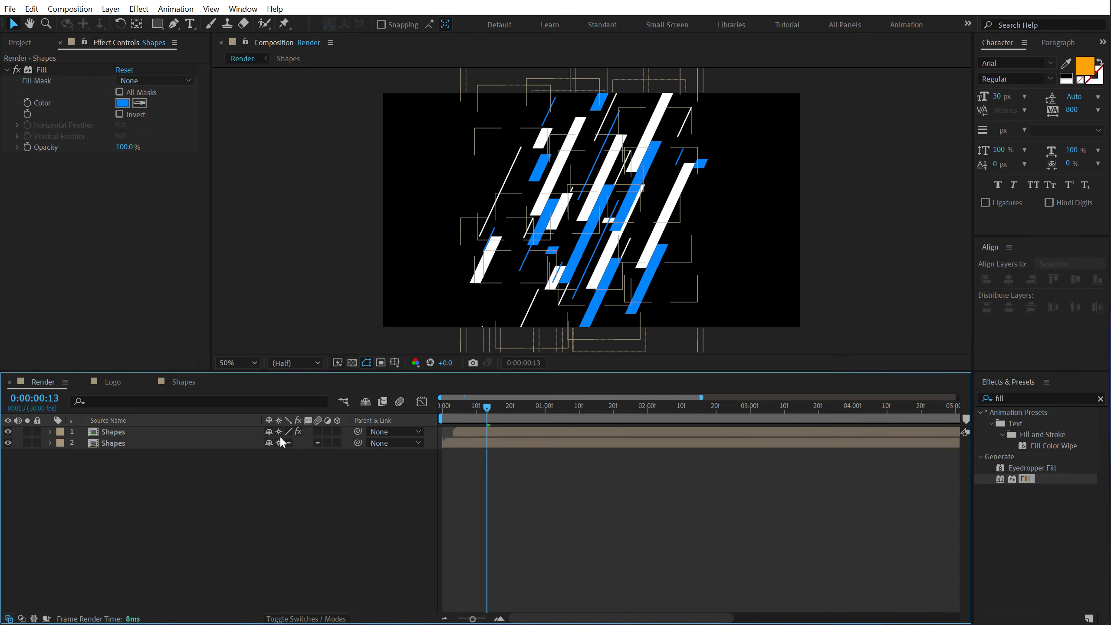
Duplicate the blue Shapes layer, delay and offset the copy, and fill it cyan-green
{"action": "left_click", "coordinate": [130, 432]}
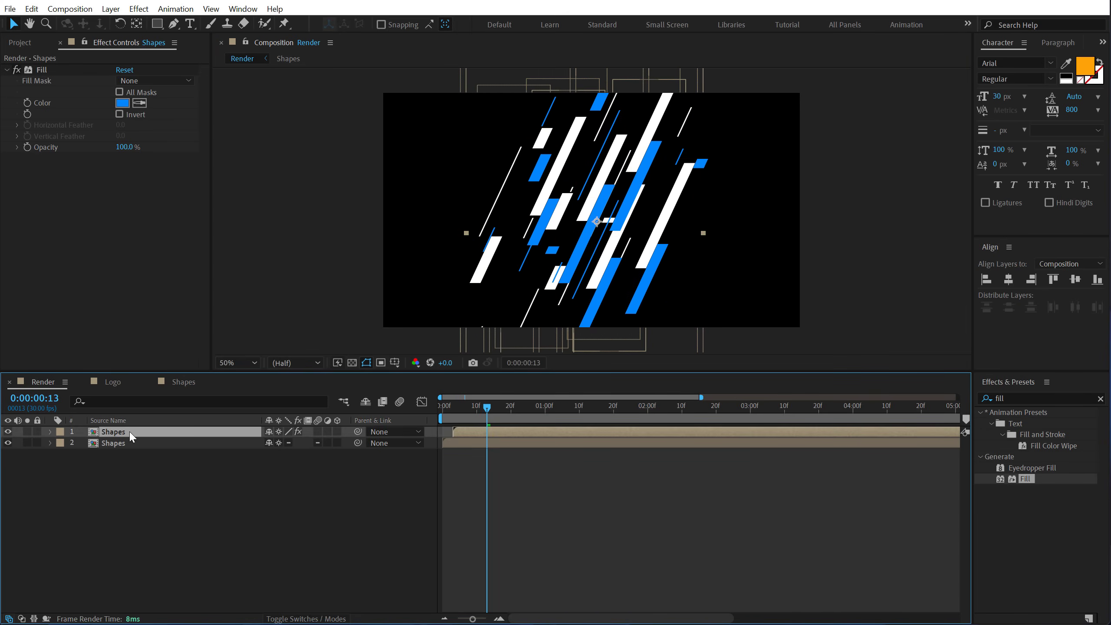
{"action": "key", "text": "ctrl+d"}
{"action": "left_click_drag", "start_coordinate": [465, 435], "coordinate": [479, 433]}
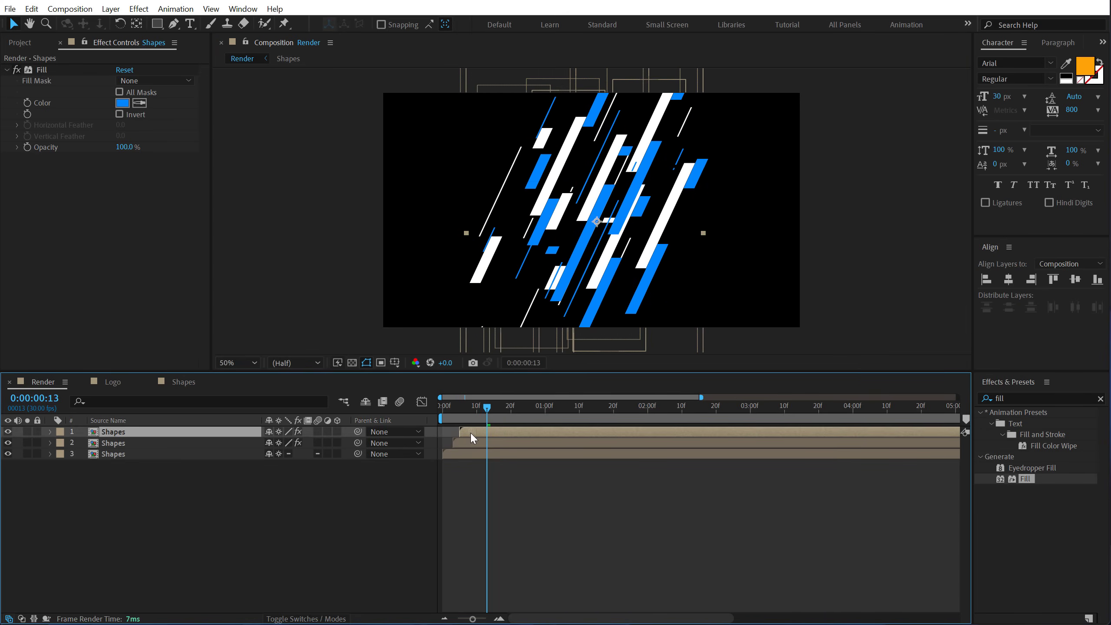
{"action": "left_click_drag", "start_coordinate": [592, 263], "coordinate": [569, 252]}
{"action": "key", "text": "Return"}
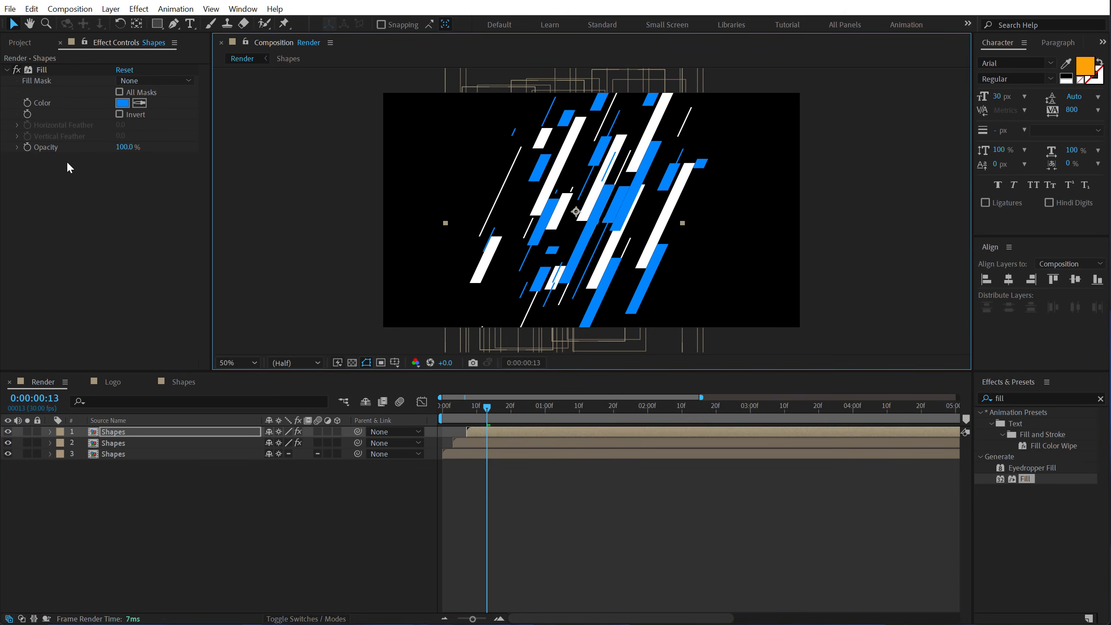
{"action": "left_click", "coordinate": [121, 104]}
{"action": "left_click", "coordinate": [581, 318]}
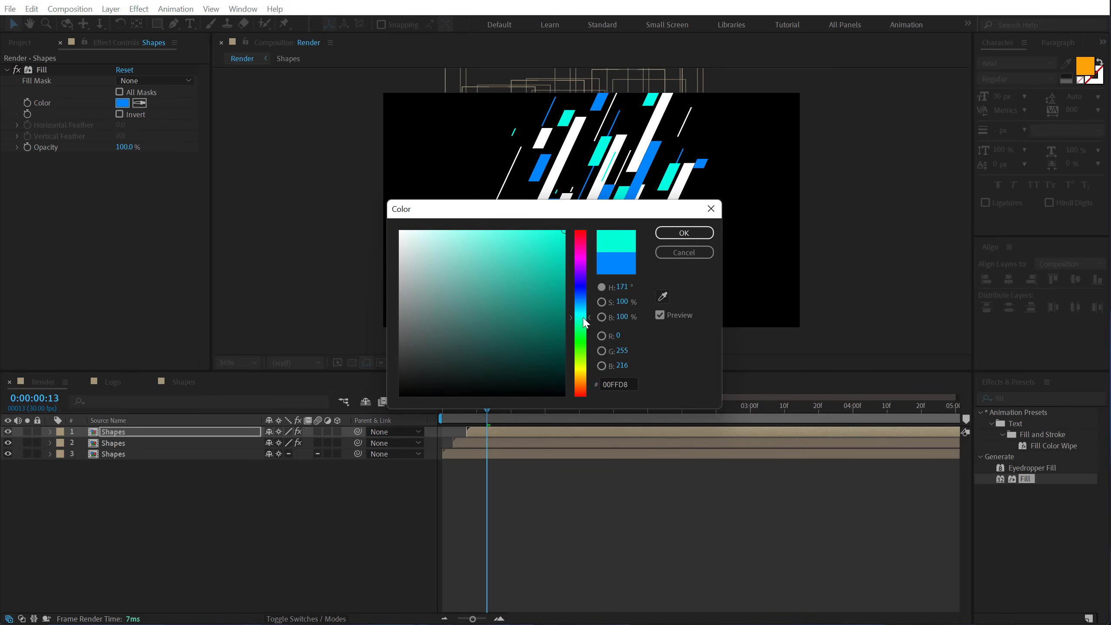
{"action": "left_click", "coordinate": [683, 233]}
Preview the animation from the start and scrub to frame 22 to see all bars
{"action": "left_click", "coordinate": [241, 523]}
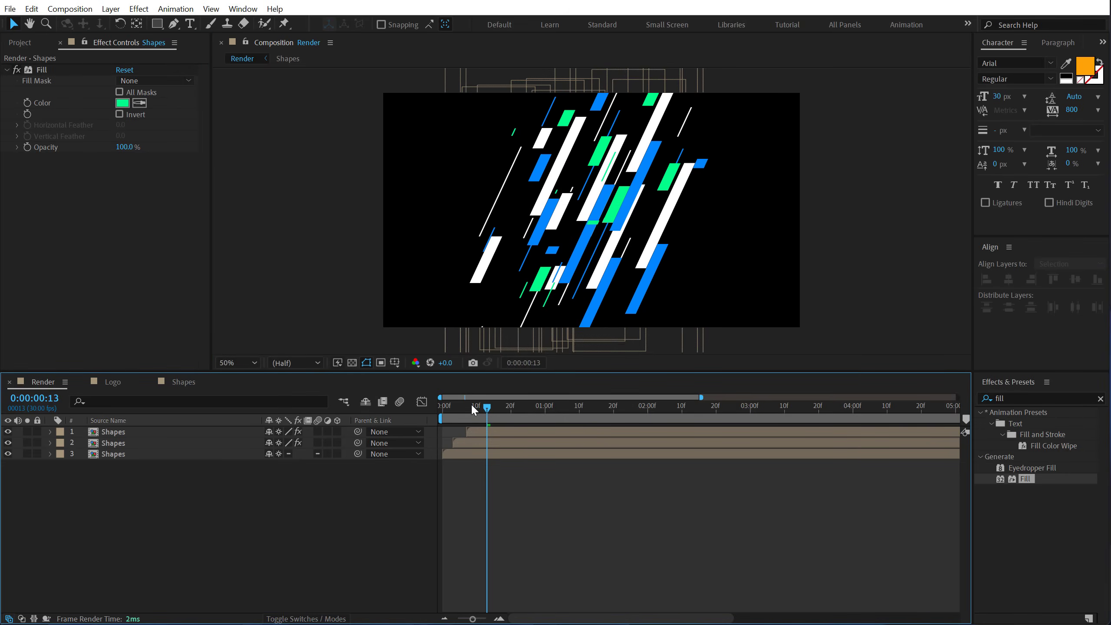
{"action": "key", "text": "Home"}
{"action": "key", "text": "space"}
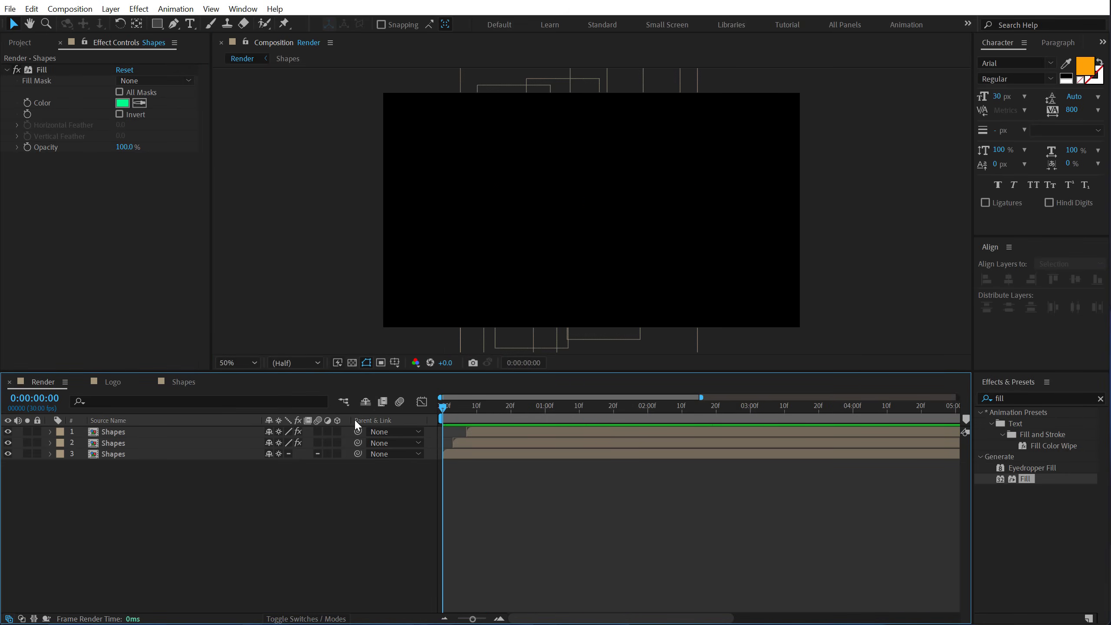
{"action": "left_click_drag", "start_coordinate": [495, 405], "coordinate": [517, 406]}
Move the blue and green Shapes layers up-right and enlarge both to 111%
{"action": "left_click", "coordinate": [131, 445]}
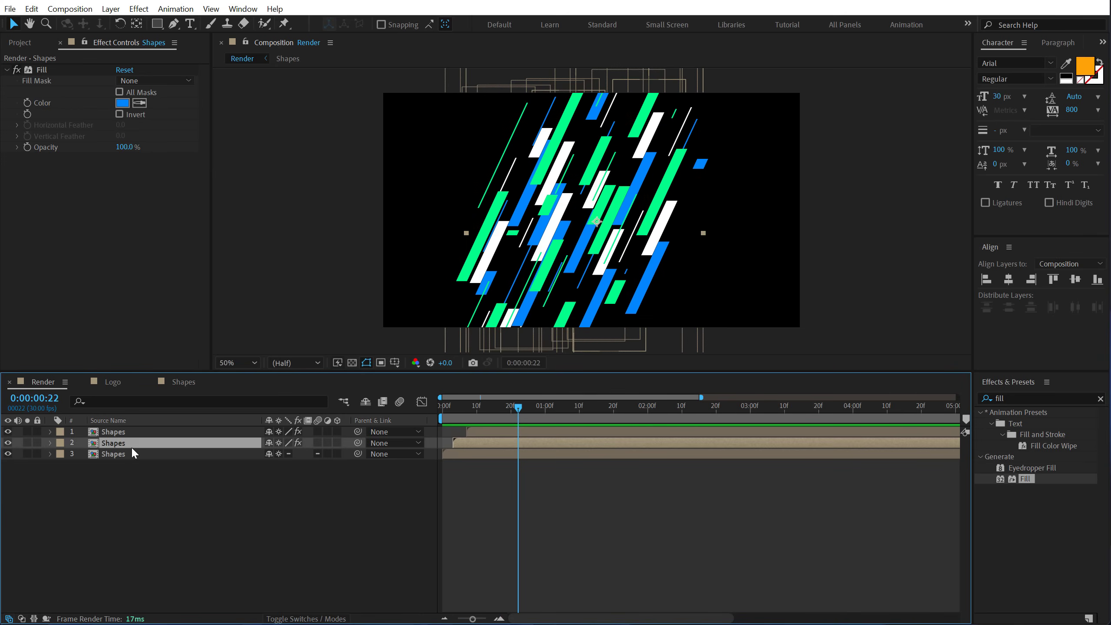
{"action": "left_click", "coordinate": [125, 433], "text": "shift"}
{"action": "left_click", "coordinate": [626, 281]}
{"action": "left_click_drag", "start_coordinate": [626, 280], "coordinate": [630, 276]}
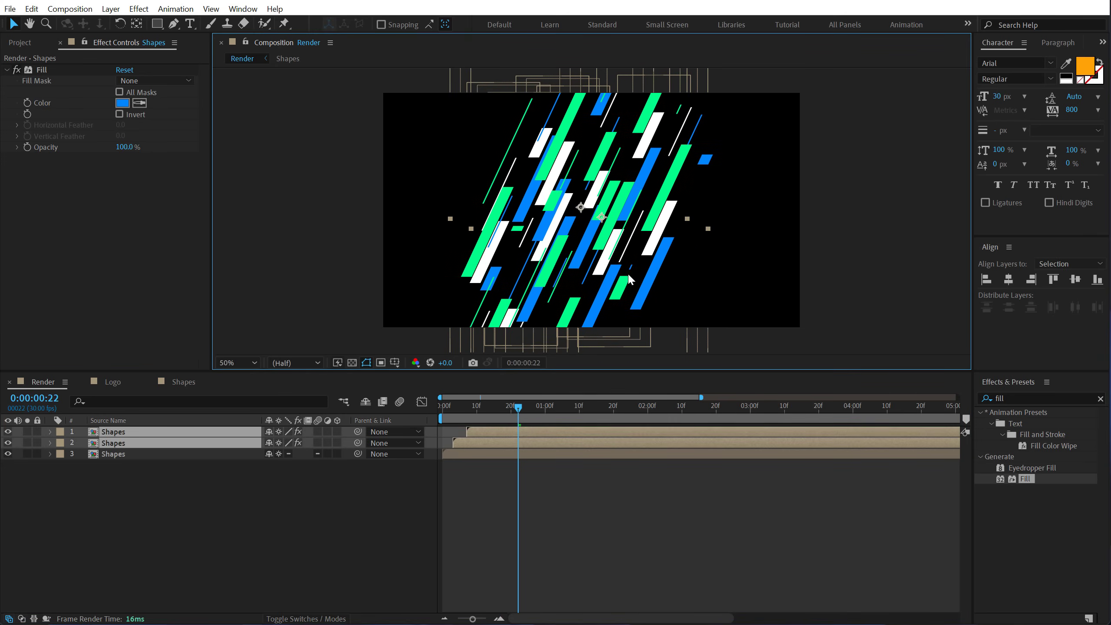
{"action": "key", "text": "s"}
{"action": "left_click_drag", "start_coordinate": [298, 442], "coordinate": [595, 292]}
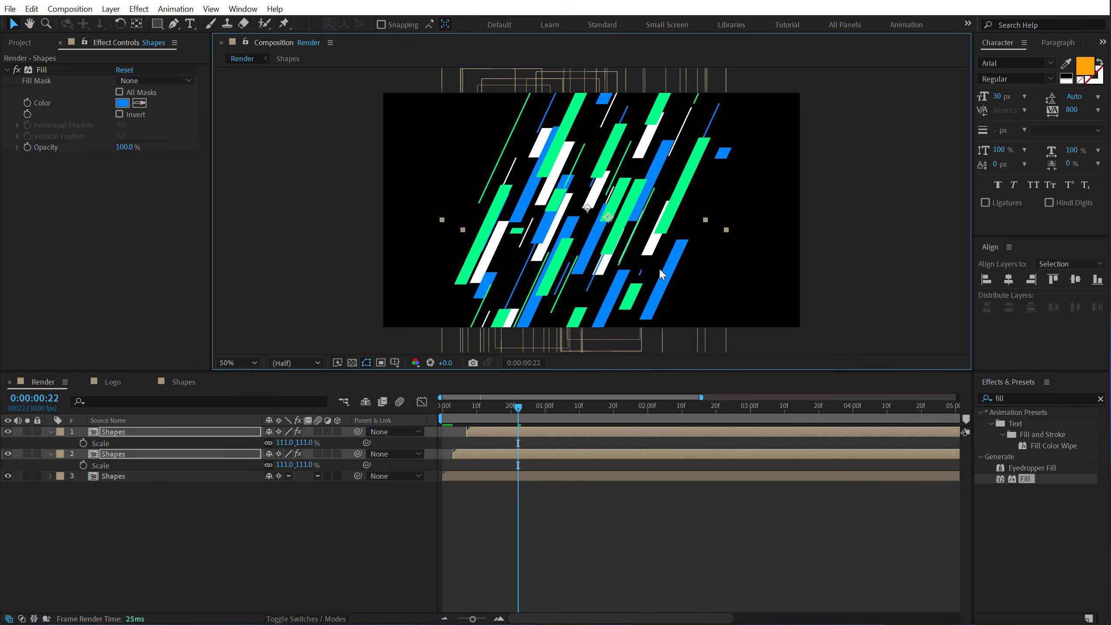
{"action": "key", "text": "shift+Right"}
{"action": "key", "text": "shift+Right"}
Shrink the white Shapes layer to 90%, preview the bars, and select all three layers
{"action": "left_click", "coordinate": [130, 477]}
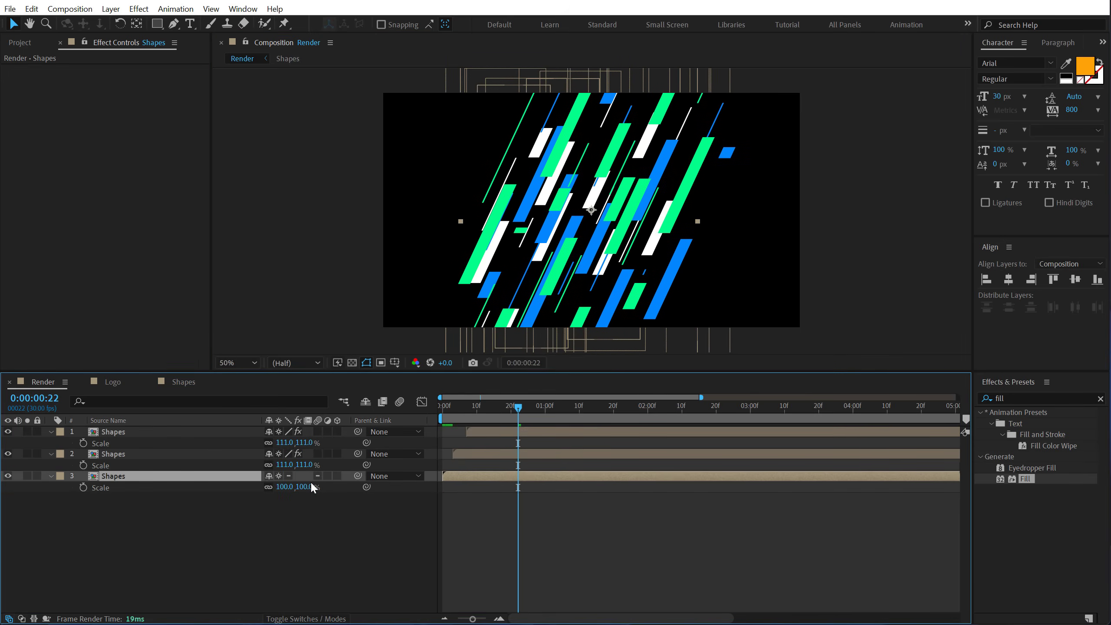
{"action": "left_click_drag", "start_coordinate": [309, 486], "coordinate": [305, 487]}
{"action": "left_click", "coordinate": [280, 536]}
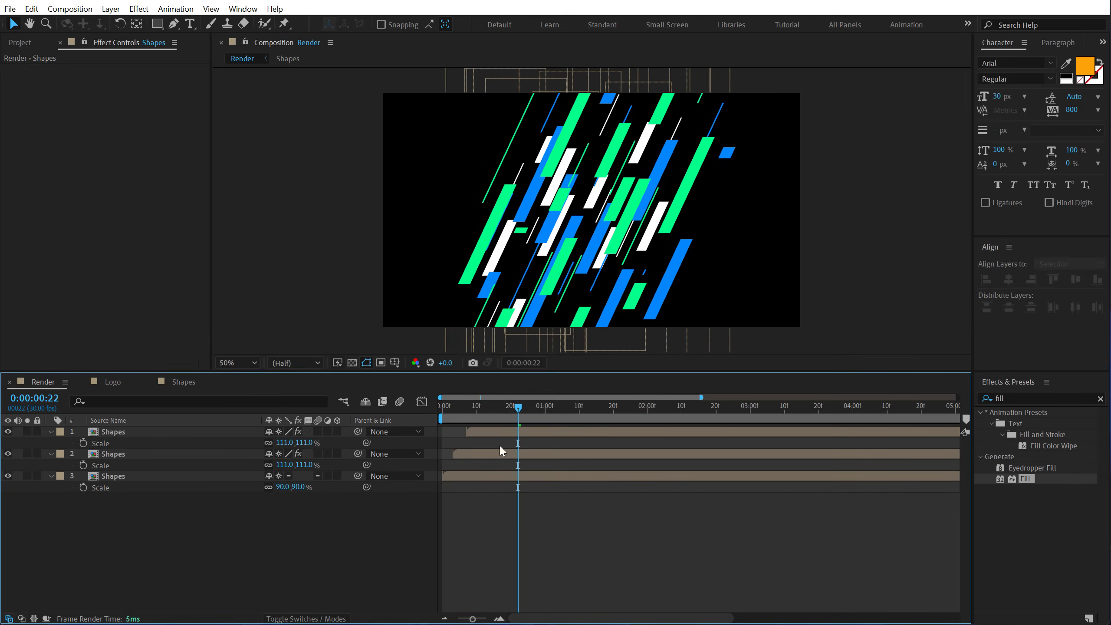
{"action": "left_click", "coordinate": [467, 407]}
{"action": "key", "text": "space"}
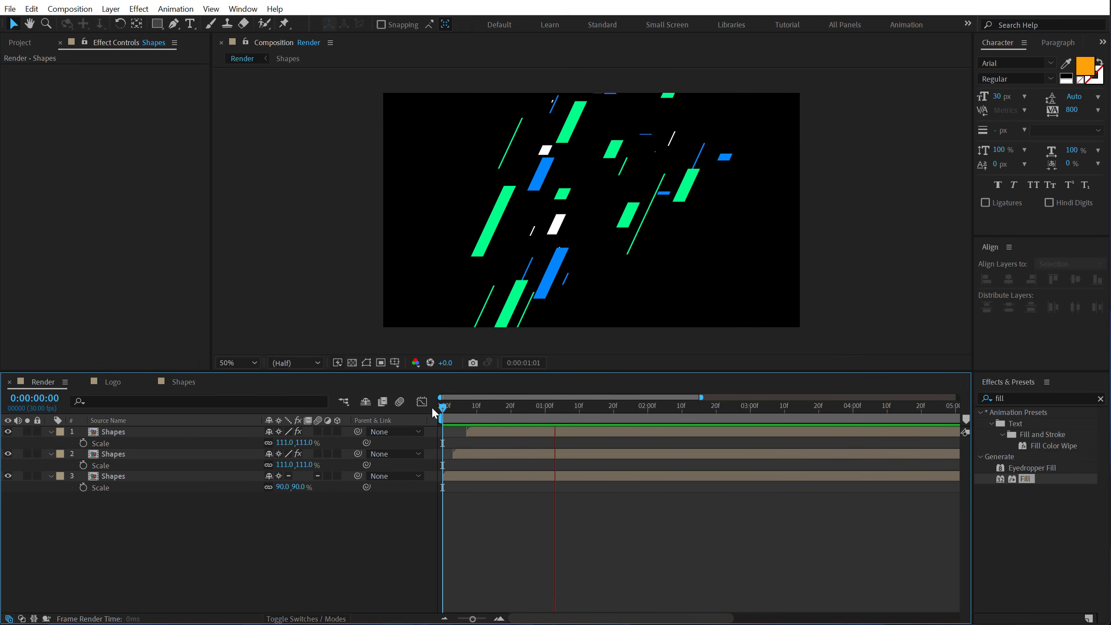
{"action": "mouse_move", "coordinate": [451, 414]}
{"action": "left_mouse_down"}
{"action": "mouse_move", "coordinate": [546, 408]}
{"action": "mouse_move", "coordinate": [505, 422]}
{"action": "mouse_move", "coordinate": [535, 422]}
{"action": "mouse_move", "coordinate": [505, 422]}
{"action": "left_mouse_up"}
{"action": "left_click_drag", "start_coordinate": [147, 541], "coordinate": [166, 430]}
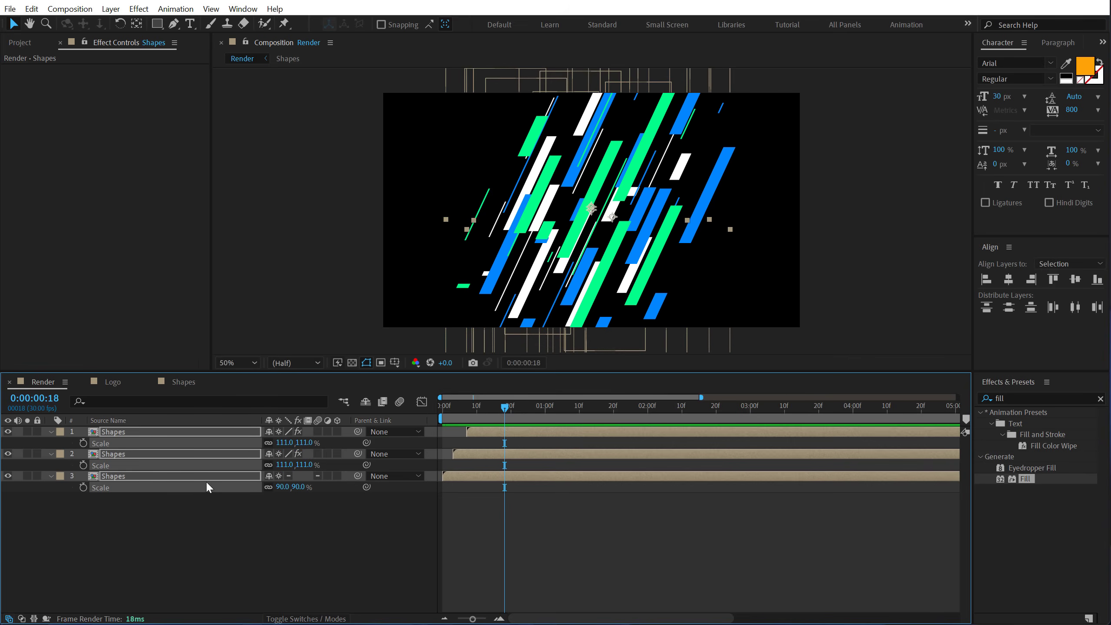
Precompose the three Shapes layers into a precomp named Slices
{"action": "key", "text": "ctrl+shift+c"}
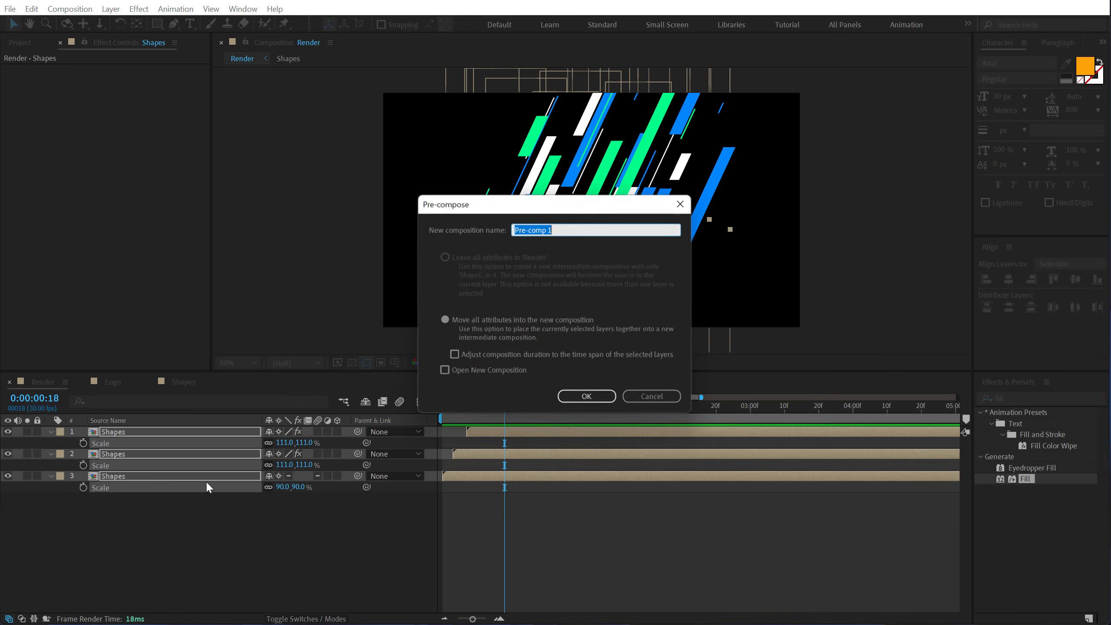
{"action": "type", "text": "Slices"}
{"action": "key", "text": "Return"}
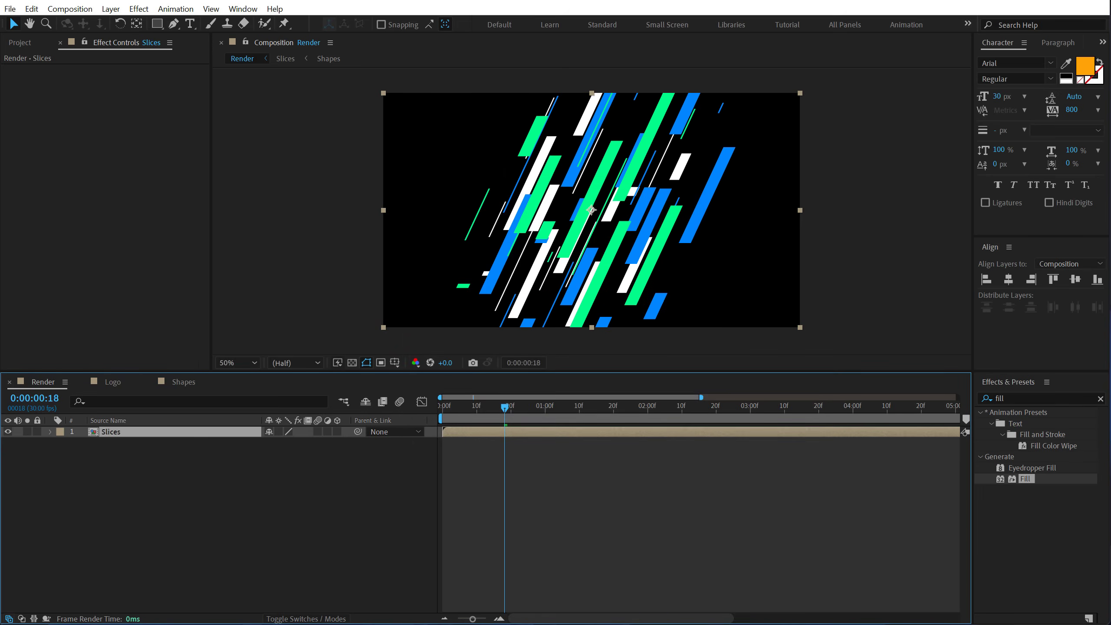
{"action": "left_click", "coordinate": [123, 467]}
Create a black comp-size solid named BG and place it beneath the Slices layer
{"action": "key", "text": "ctrl+y"}
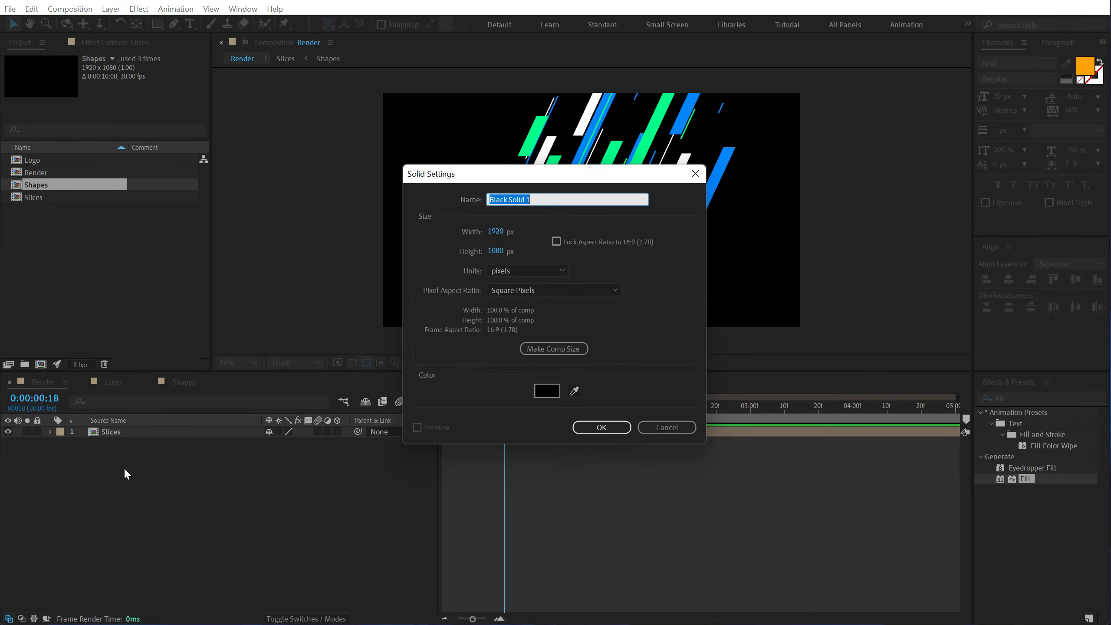
{"action": "type", "text": "BG"}
{"action": "left_click", "coordinate": [548, 391]}
{"action": "left_click", "coordinate": [683, 232]}
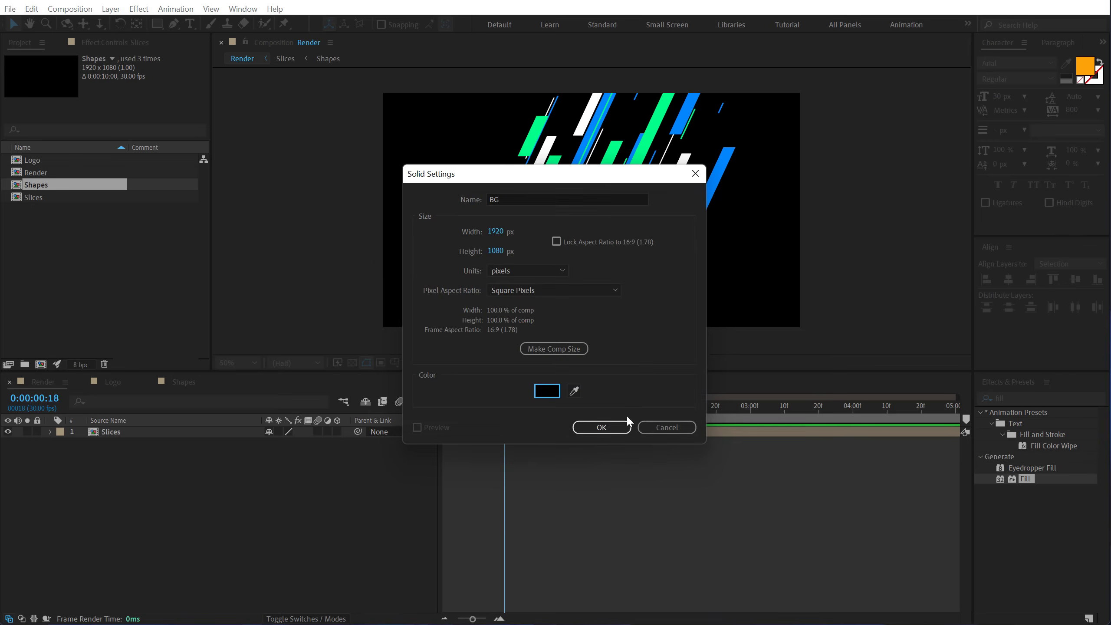
{"action": "left_click", "coordinate": [601, 427]}
{"action": "left_click", "coordinate": [131, 443]}
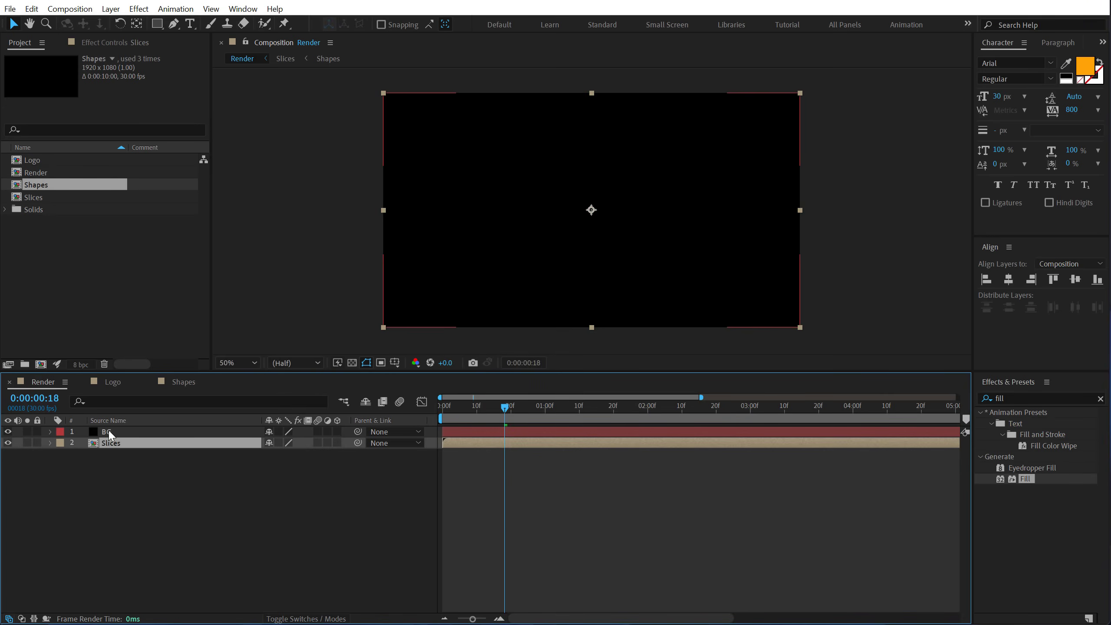
{"action": "left_click_drag", "start_coordinate": [104, 432], "coordinate": [137, 472]}
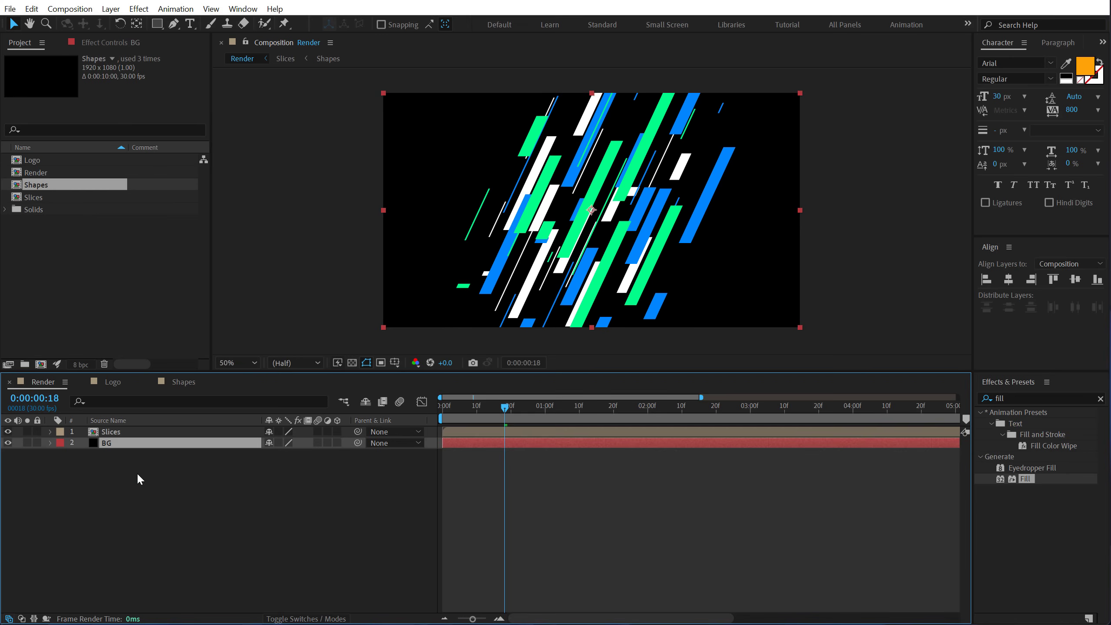
{"action": "left_click", "coordinate": [1024, 399]}
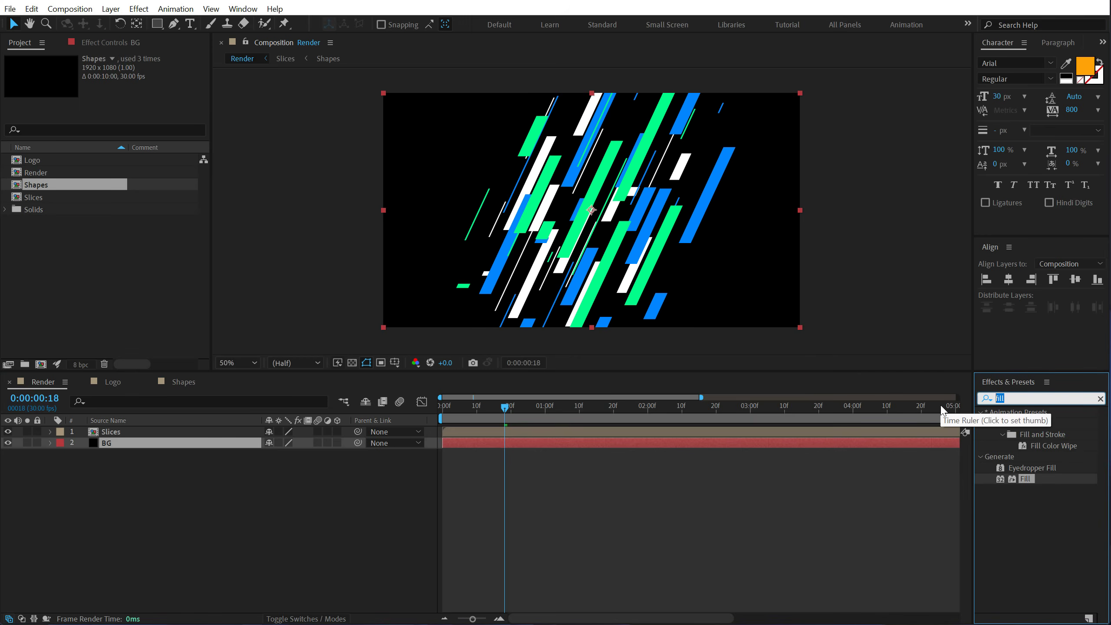
Apply Gradient Ramp to BG with a dark navy start and near-black purple end colour
{"action": "type", "text": "ramp"}
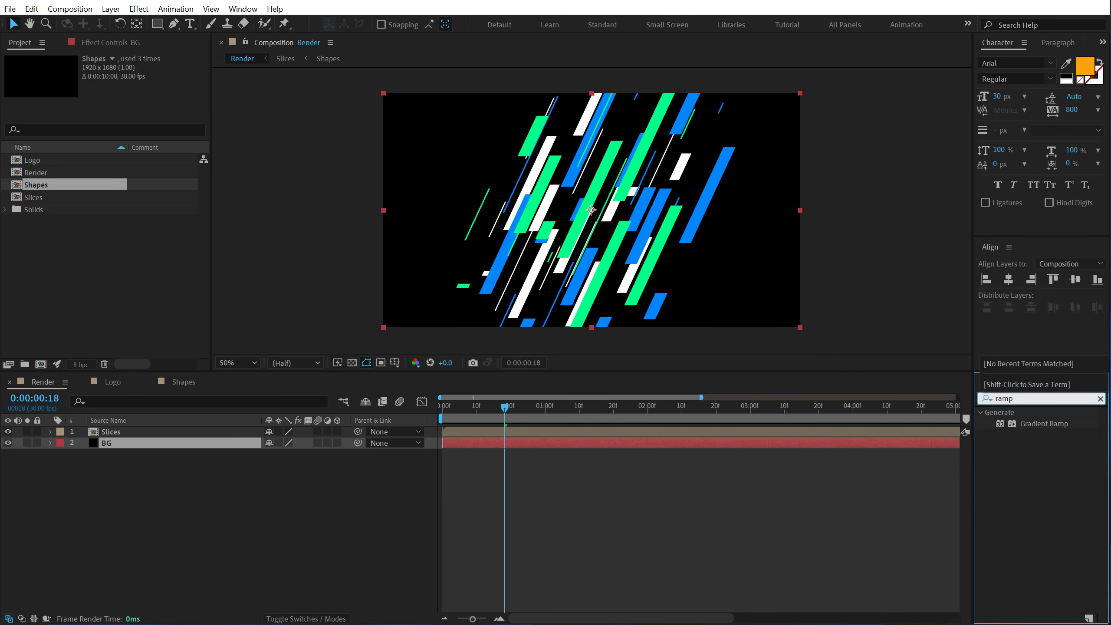
{"action": "double_click", "coordinate": [1055, 424]}
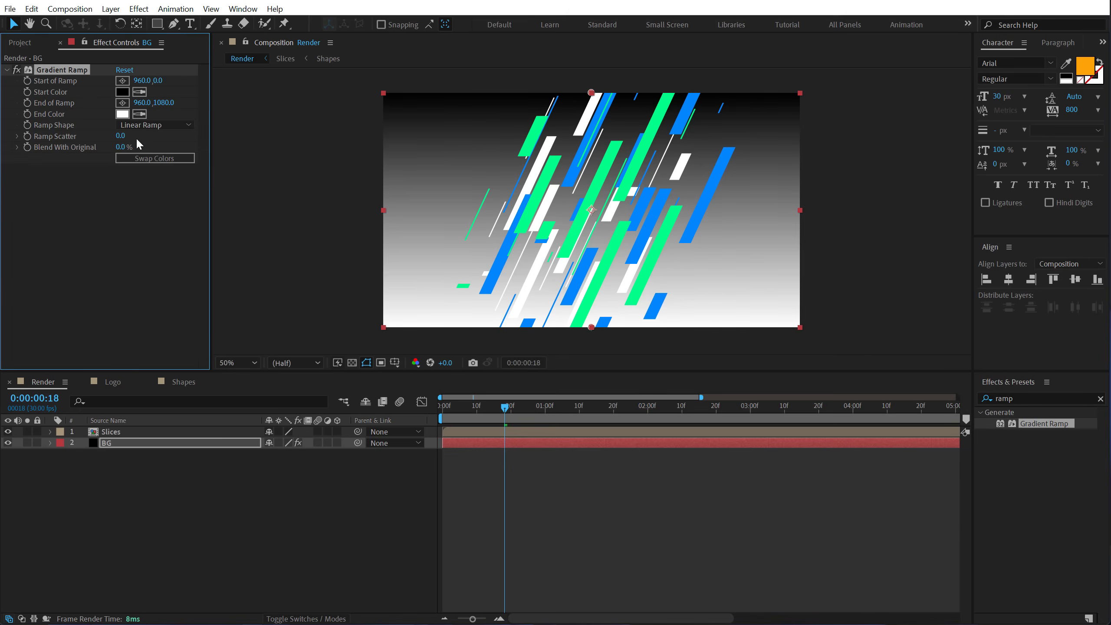
{"action": "left_click", "coordinate": [121, 92]}
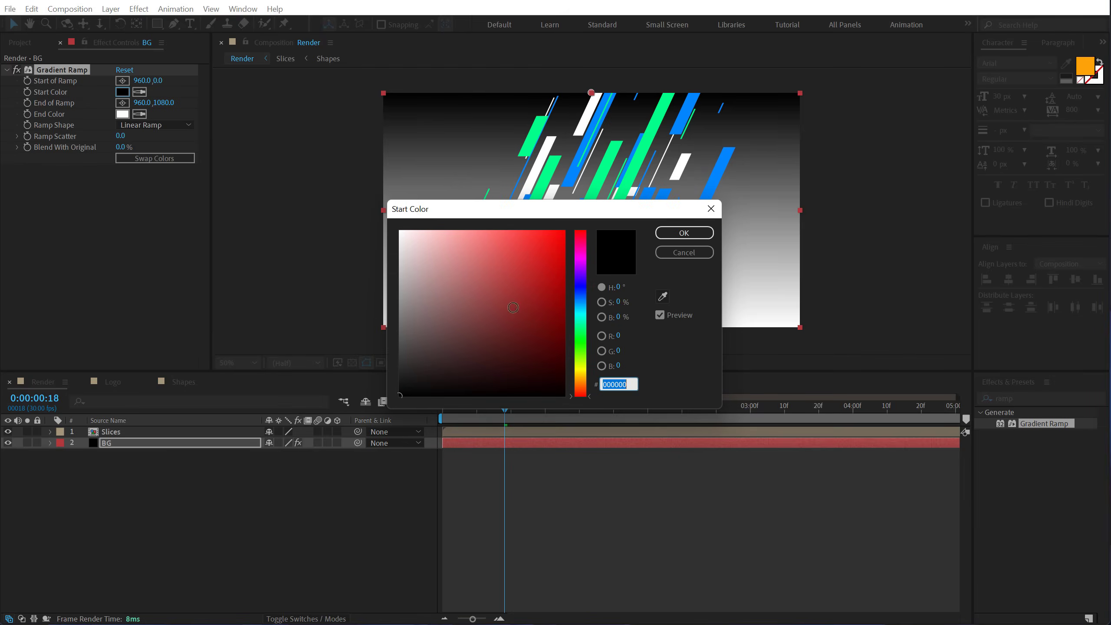
{"action": "left_click", "coordinate": [580, 299]}
{"action": "left_click_drag", "start_coordinate": [551, 355], "coordinate": [568, 375]}
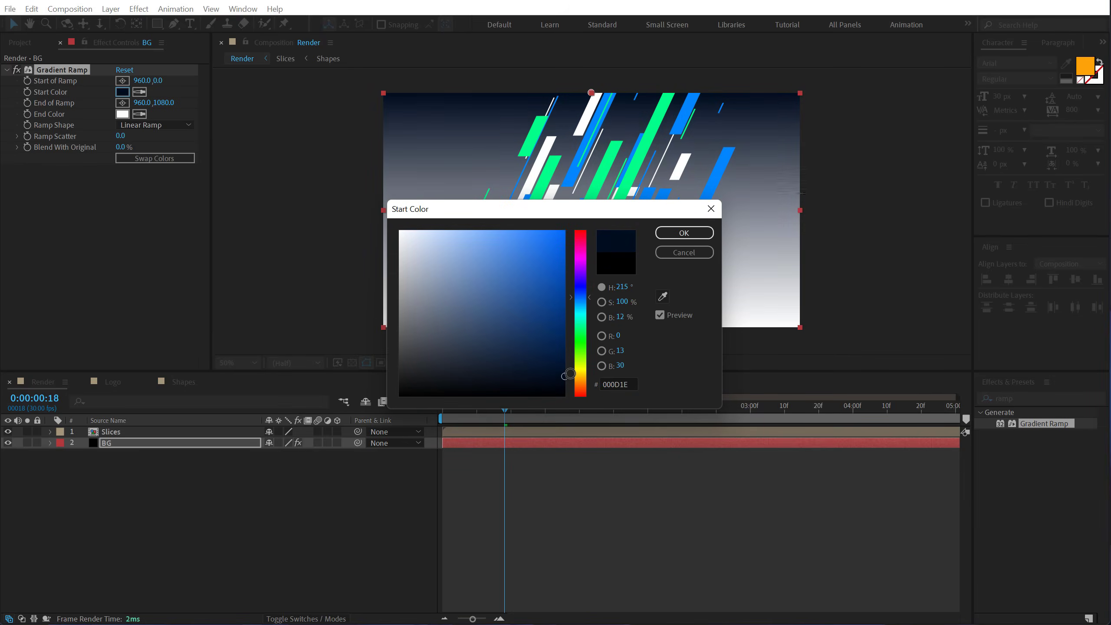
{"action": "left_click", "coordinate": [683, 233]}
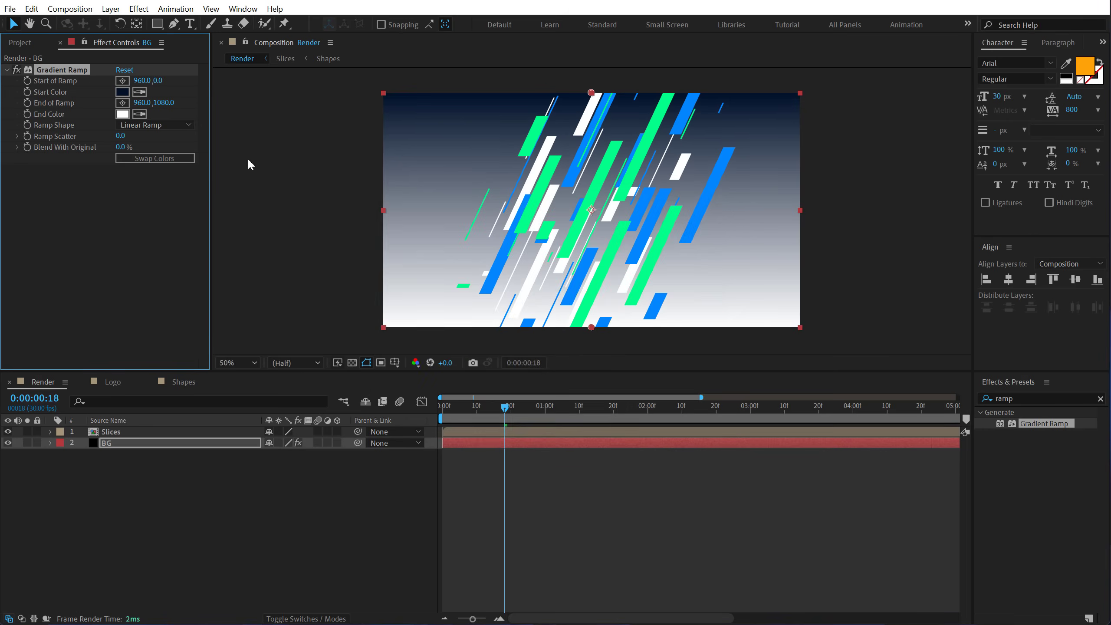
{"action": "left_click", "coordinate": [125, 114]}
{"action": "left_click", "coordinate": [580, 277]}
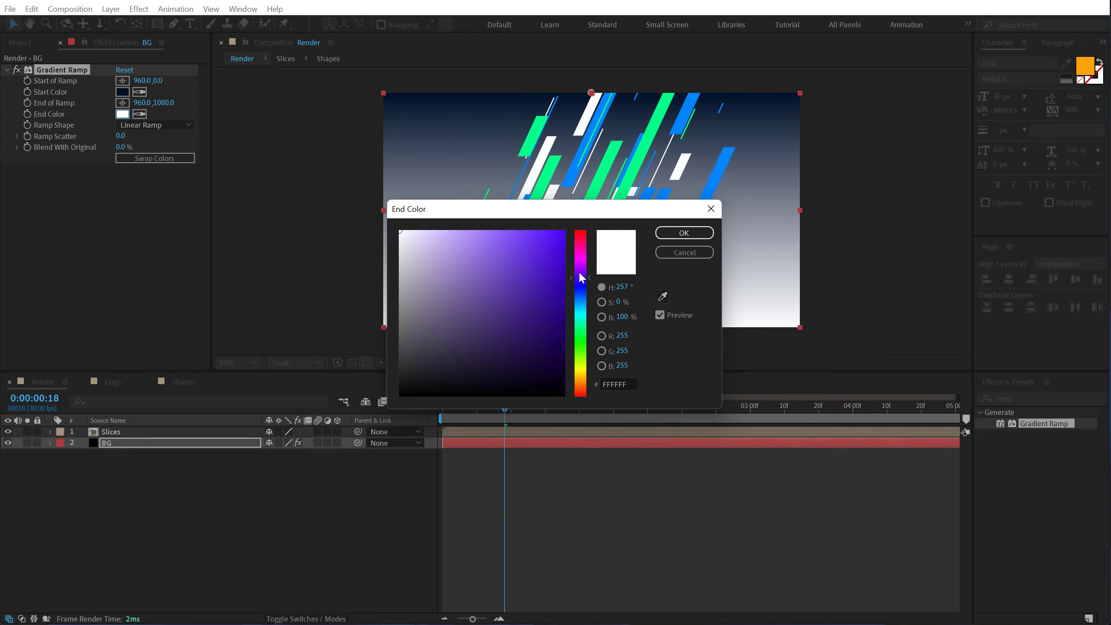
{"action": "mouse_move", "coordinate": [548, 342]}
{"action": "left_mouse_down"}
{"action": "mouse_move", "coordinate": [564, 377]}
{"action": "mouse_move", "coordinate": [498, 380]}
{"action": "left_mouse_up"}
{"action": "left_click_drag", "start_coordinate": [546, 219], "coordinate": [850, 216]}
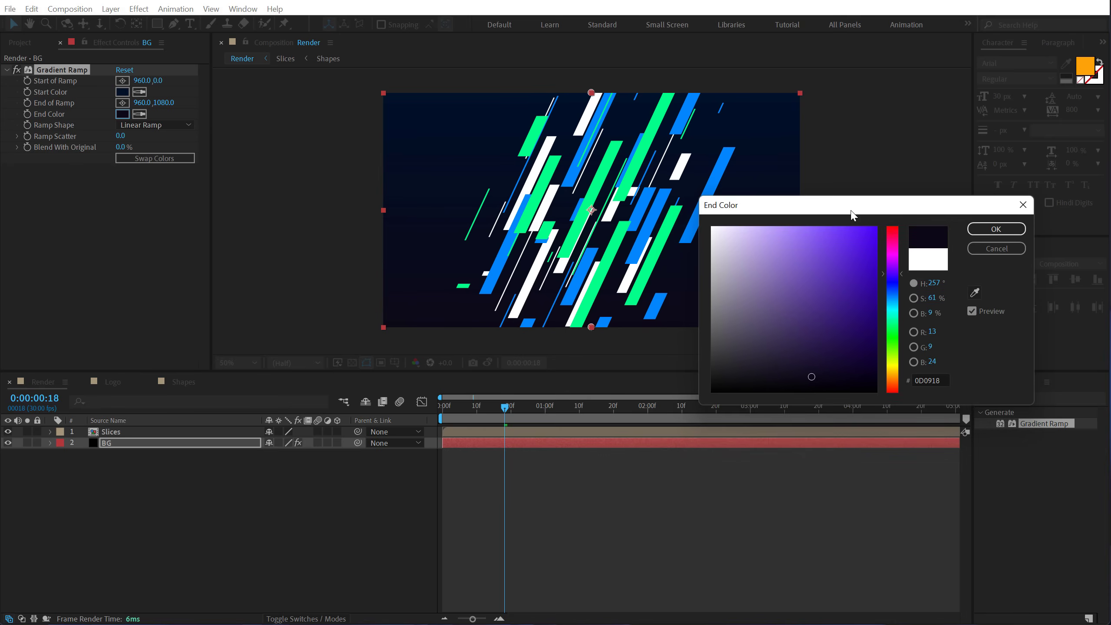
{"action": "left_click_drag", "start_coordinate": [813, 374], "coordinate": [787, 377]}
{"action": "left_click", "coordinate": [984, 229]}
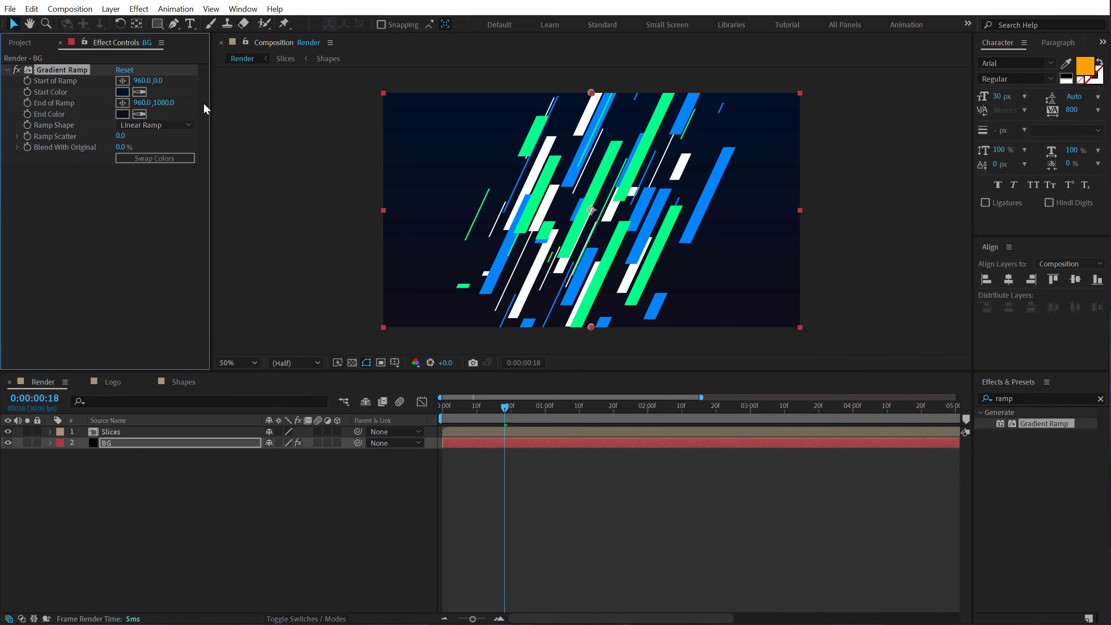
Refine the ramp to a muted navy start and more saturated purple end, with Ramp Scatter 60
{"action": "left_click", "coordinate": [122, 92]}
{"action": "left_click", "coordinate": [800, 372]}
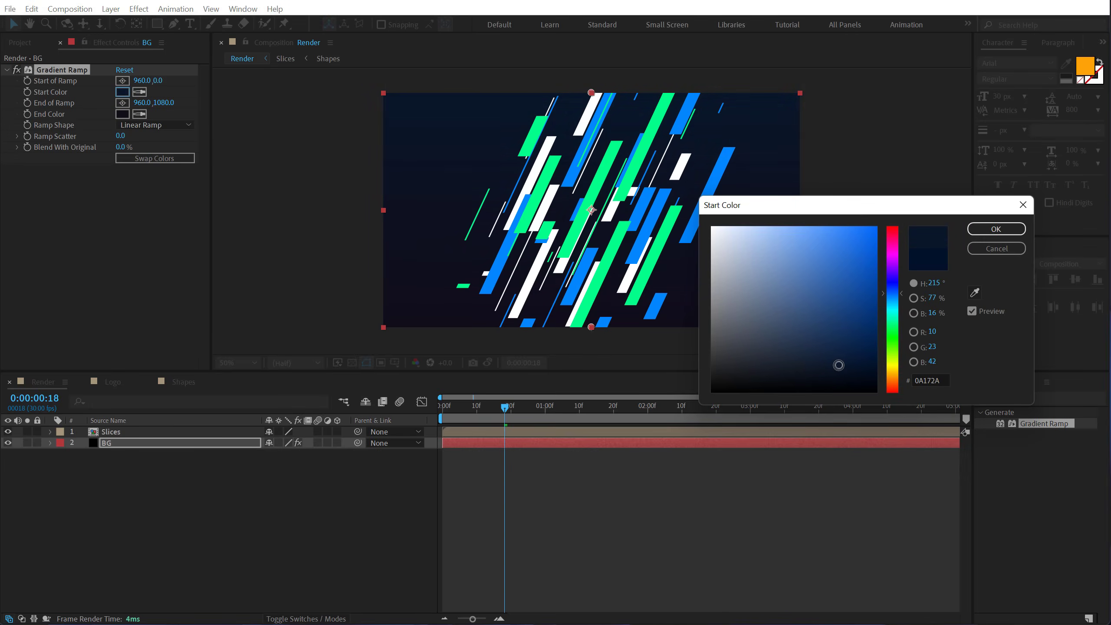
{"action": "left_click", "coordinate": [973, 226]}
{"action": "left_click", "coordinate": [122, 114]}
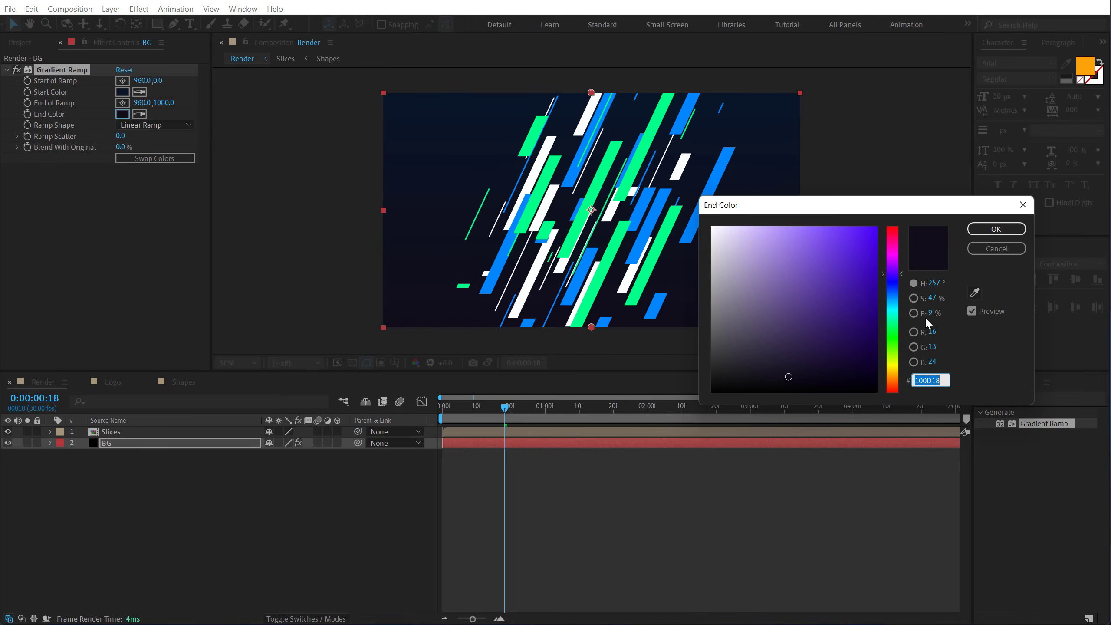
{"action": "left_click_drag", "start_coordinate": [789, 376], "coordinate": [827, 377]}
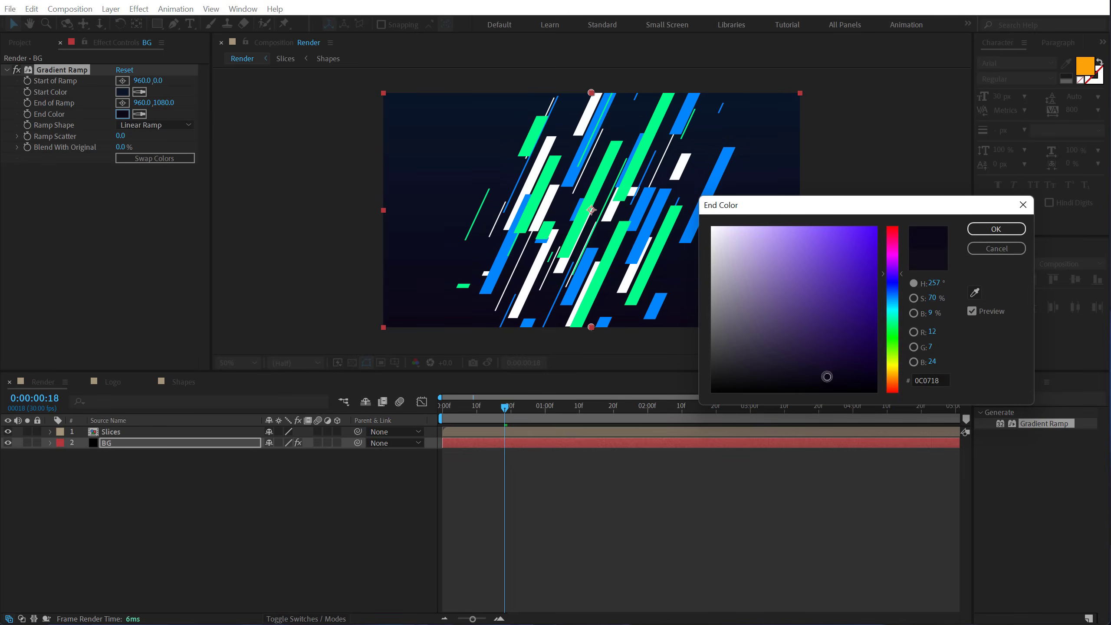
{"action": "left_click", "coordinate": [996, 228]}
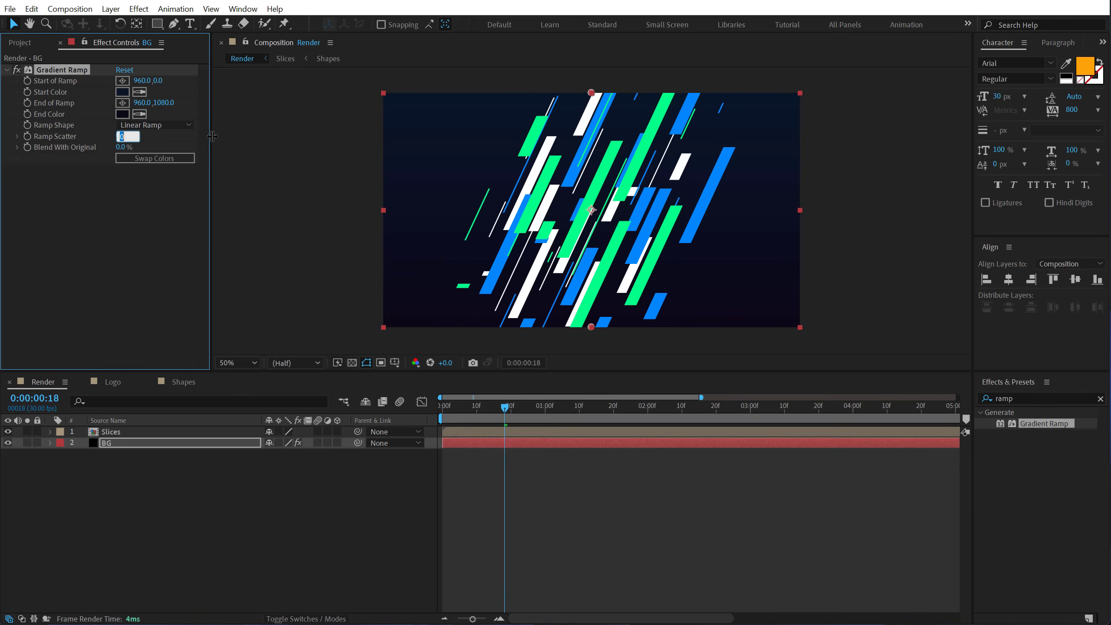
{"action": "type", "text": "60"}
{"action": "left_click", "coordinate": [198, 210]}
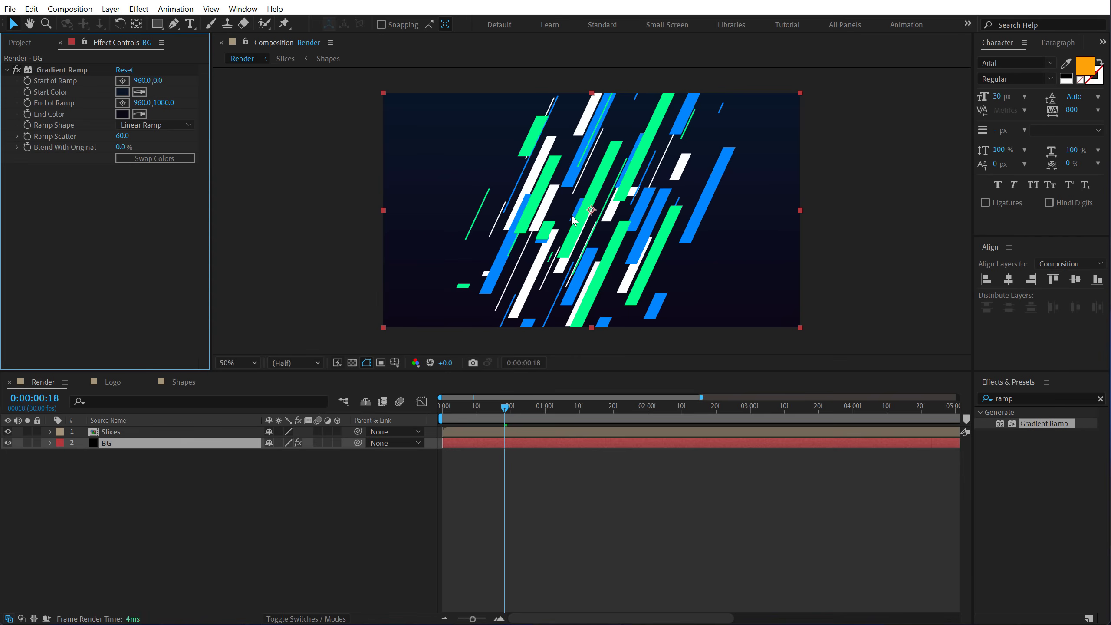
Duplicate the Slices layer and make the top copy start at frame 4
{"action": "left_click", "coordinate": [20, 42]}
{"action": "left_click", "coordinate": [219, 473]}
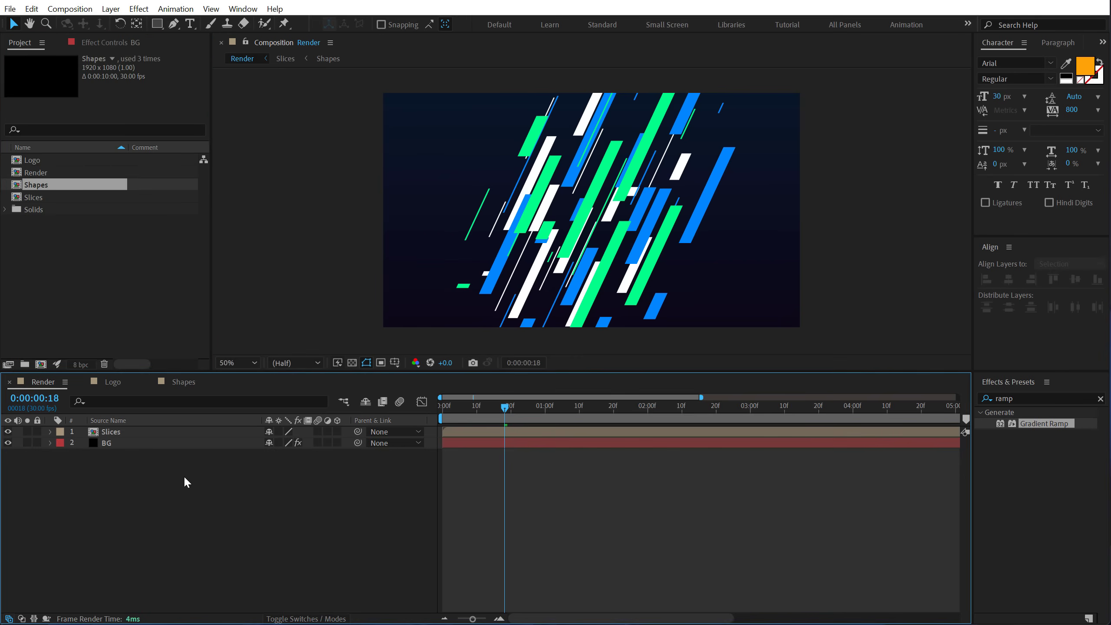
{"action": "left_click", "coordinate": [477, 428]}
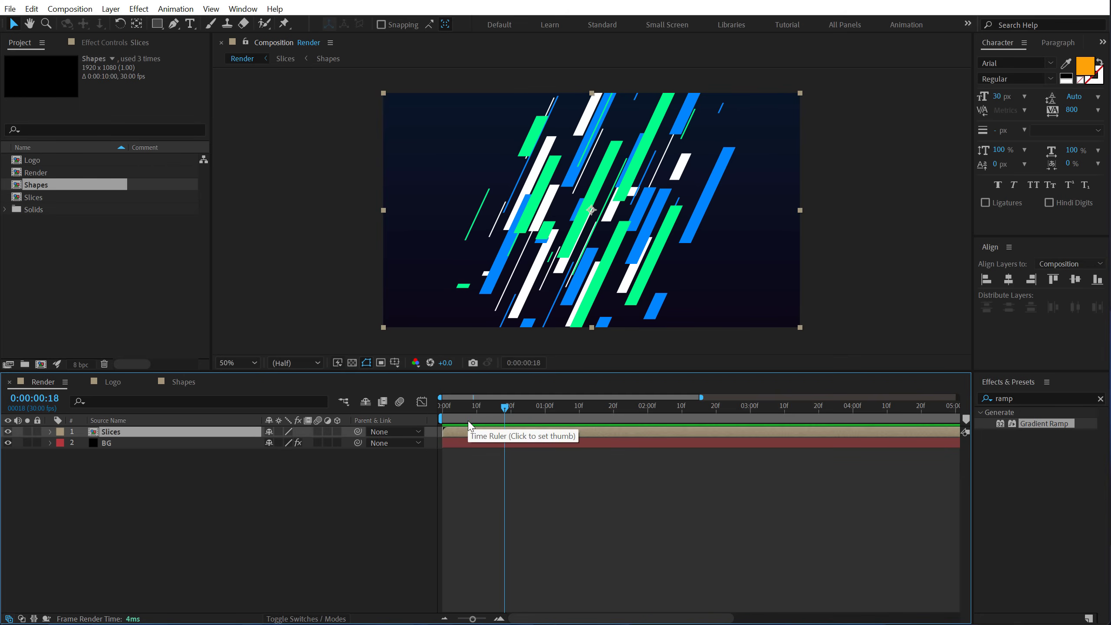
{"action": "key", "text": "ctrl+d"}
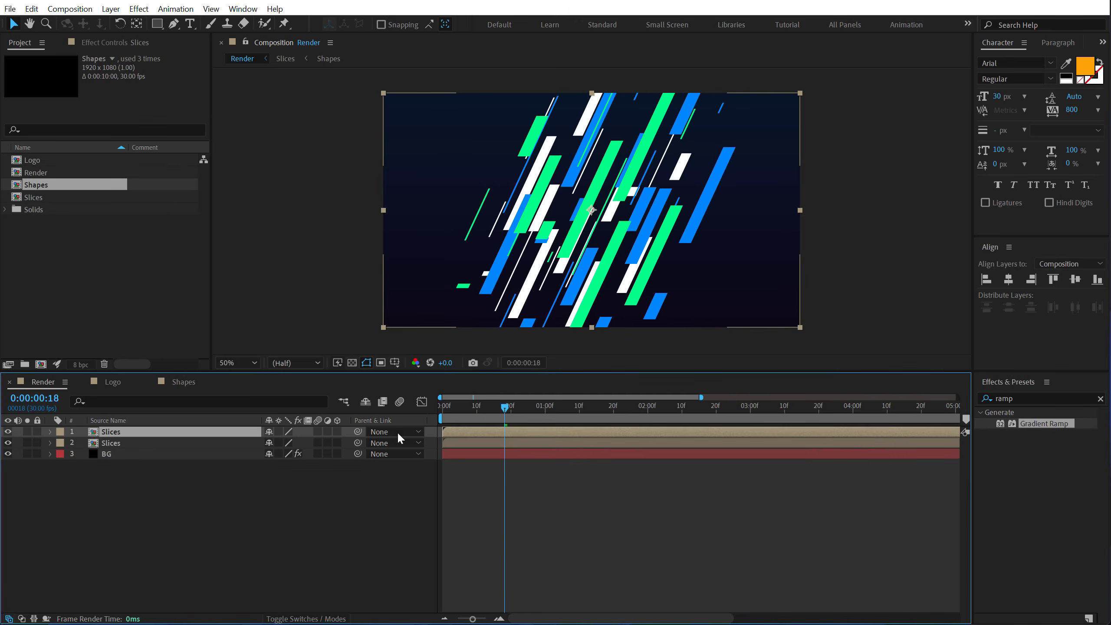
{"action": "left_click", "coordinate": [456, 410]}
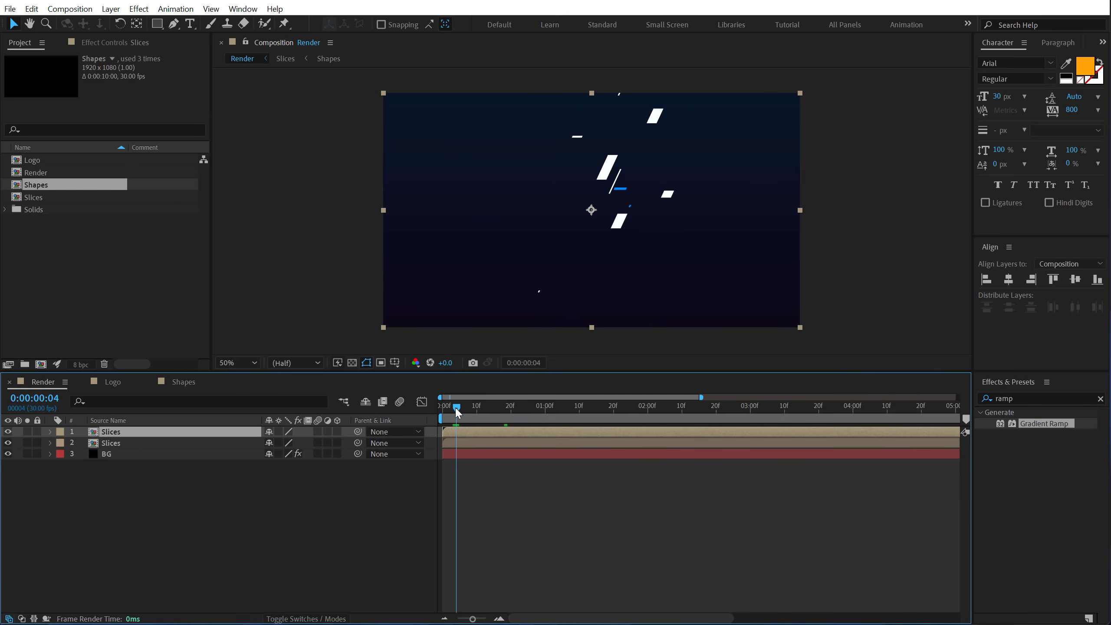
{"action": "left_click_drag", "start_coordinate": [451, 435], "coordinate": [463, 435]}
Apply a Fill effect to the top Slices copy and set its colour to white
{"action": "left_click", "coordinate": [1031, 398]}
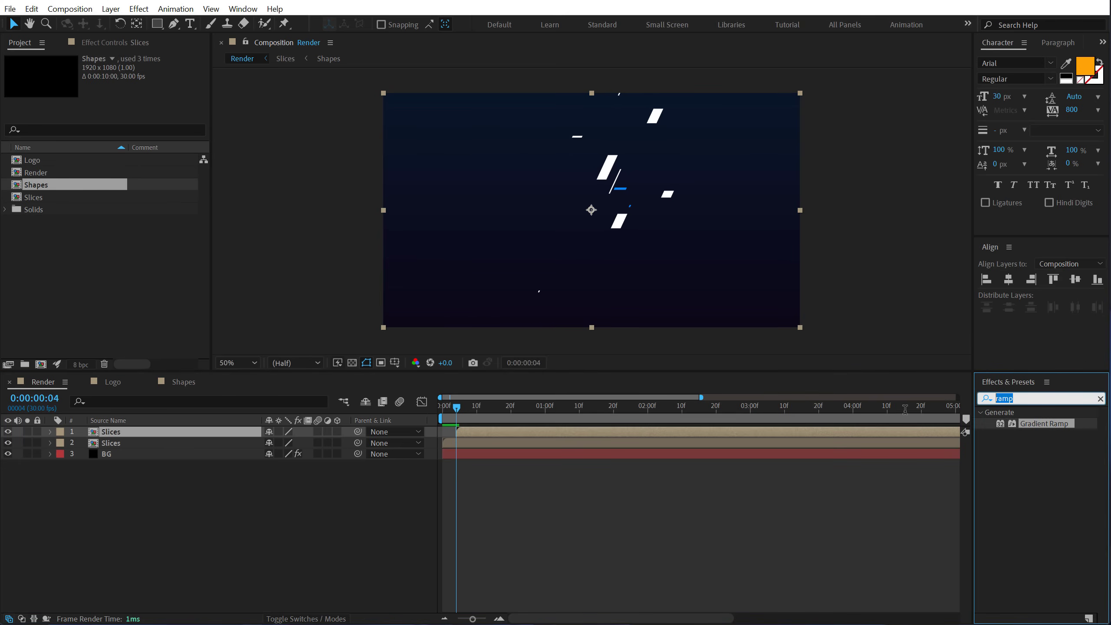
{"action": "type", "text": "fill"}
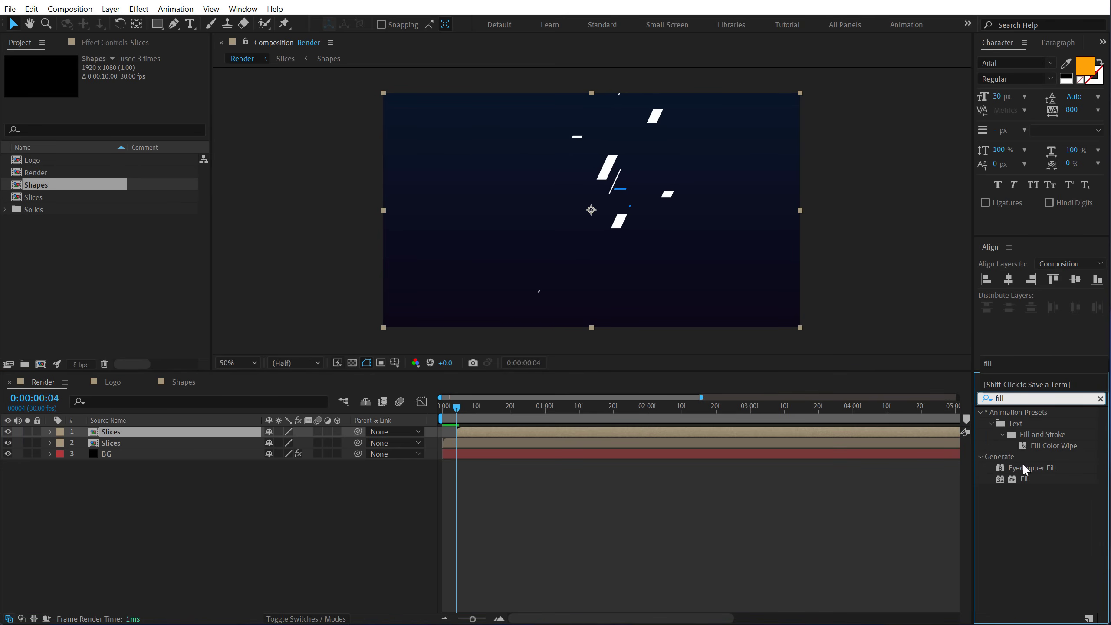
{"action": "double_click", "coordinate": [1025, 478]}
{"action": "left_click_drag", "start_coordinate": [459, 424], "coordinate": [511, 417]}
{"action": "left_click", "coordinate": [122, 103]}
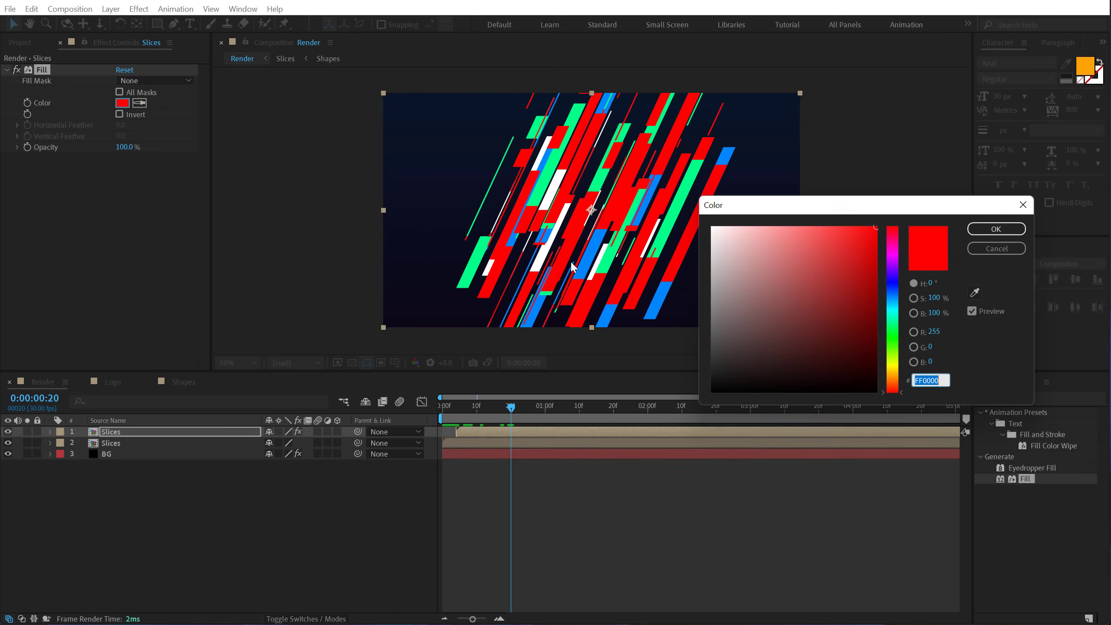
{"action": "left_click_drag", "start_coordinate": [747, 260], "coordinate": [641, 187]}
{"action": "left_click", "coordinate": [1009, 228]}
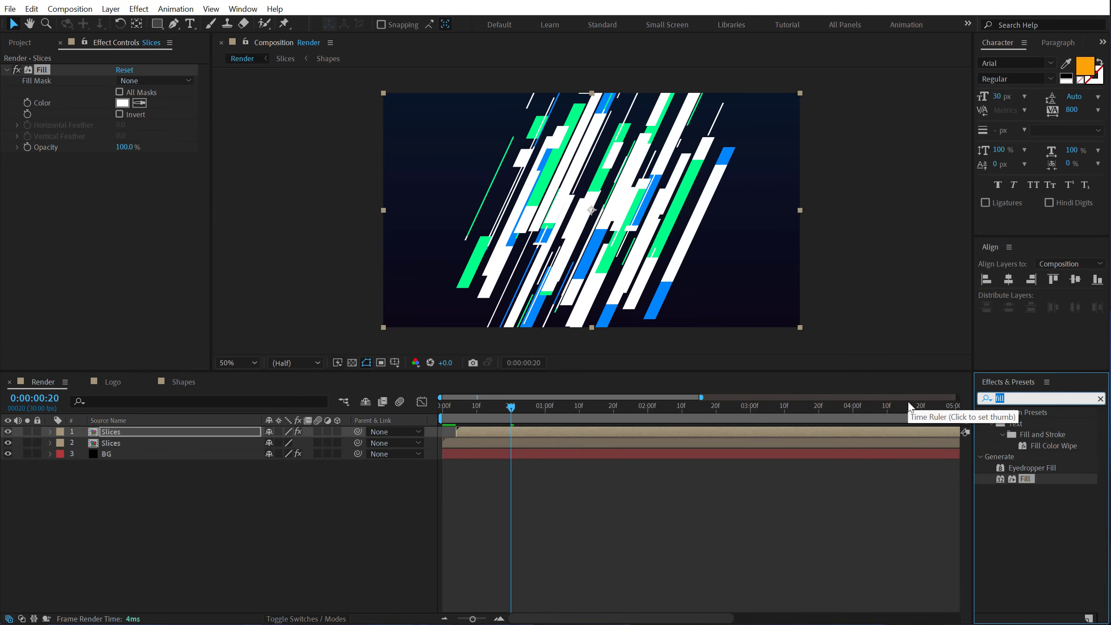
Apply Find Edges with Invert to the soloed top Slices copy
{"action": "key", "text": "BackSpace"}
{"action": "key", "text": "BackSpace"}
{"action": "type", "text": "nd"}
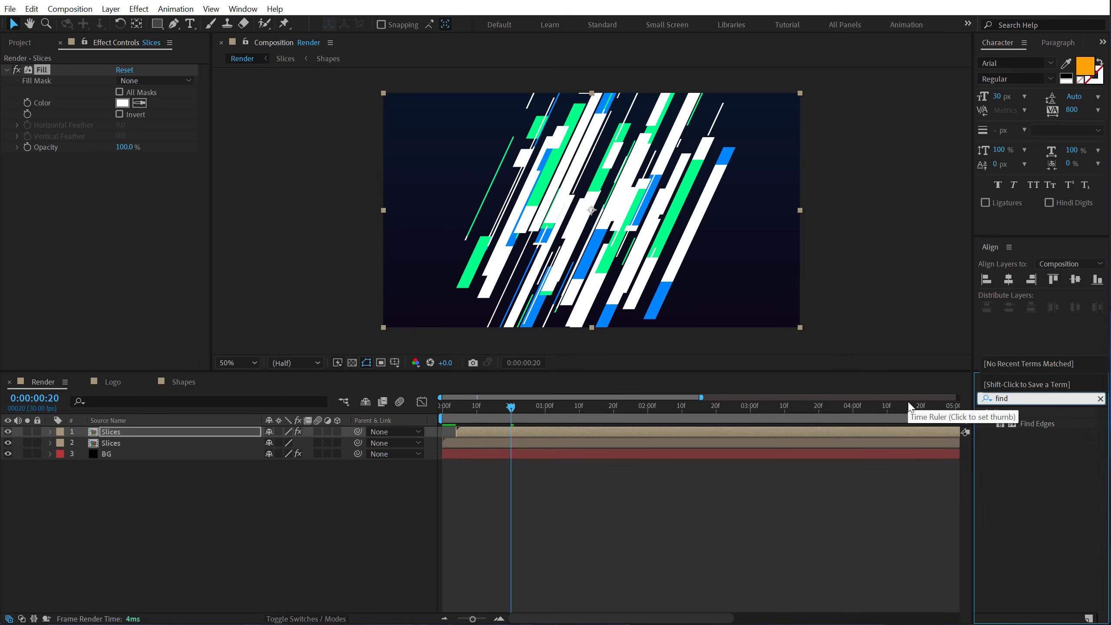
{"action": "double_click", "coordinate": [1036, 424]}
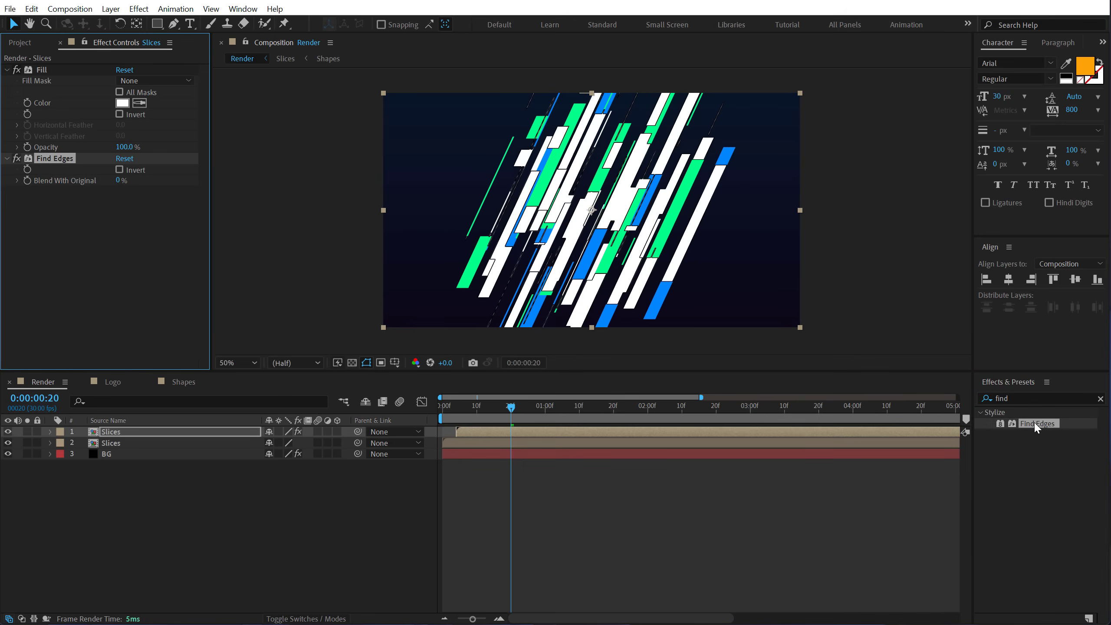
{"action": "left_click", "coordinate": [27, 432]}
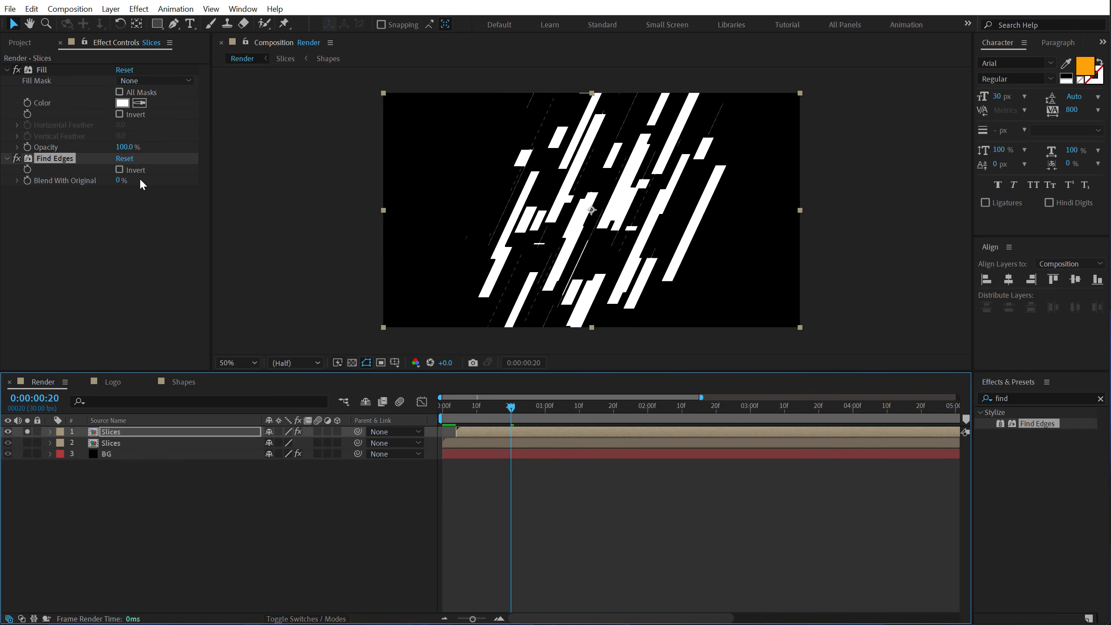
{"action": "left_click", "coordinate": [119, 170]}
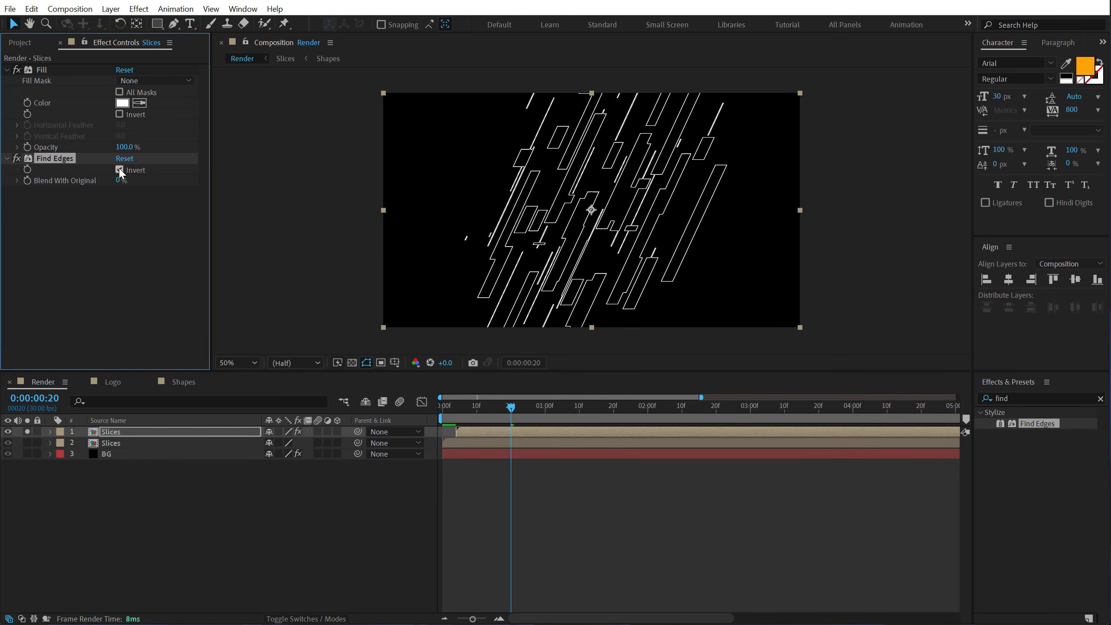
Keep Find Edges inverted at frame 20, unsolo the layer, and view at 100% full resolution
{"action": "left_click", "coordinate": [494, 413]}
{"action": "left_click_drag", "start_coordinate": [496, 416], "coordinate": [519, 416]}
{"action": "key", "text": "Page_Up"}
{"action": "key", "text": "Page_Up"}
{"action": "key", "text": "ctrl+z"}
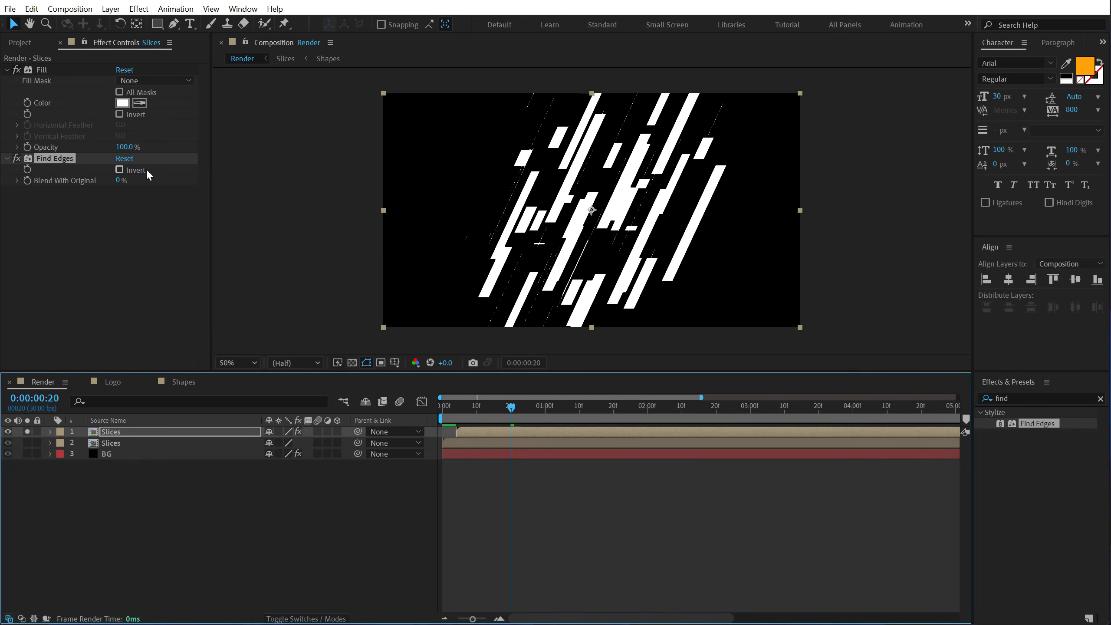
{"action": "left_click", "coordinate": [120, 170]}
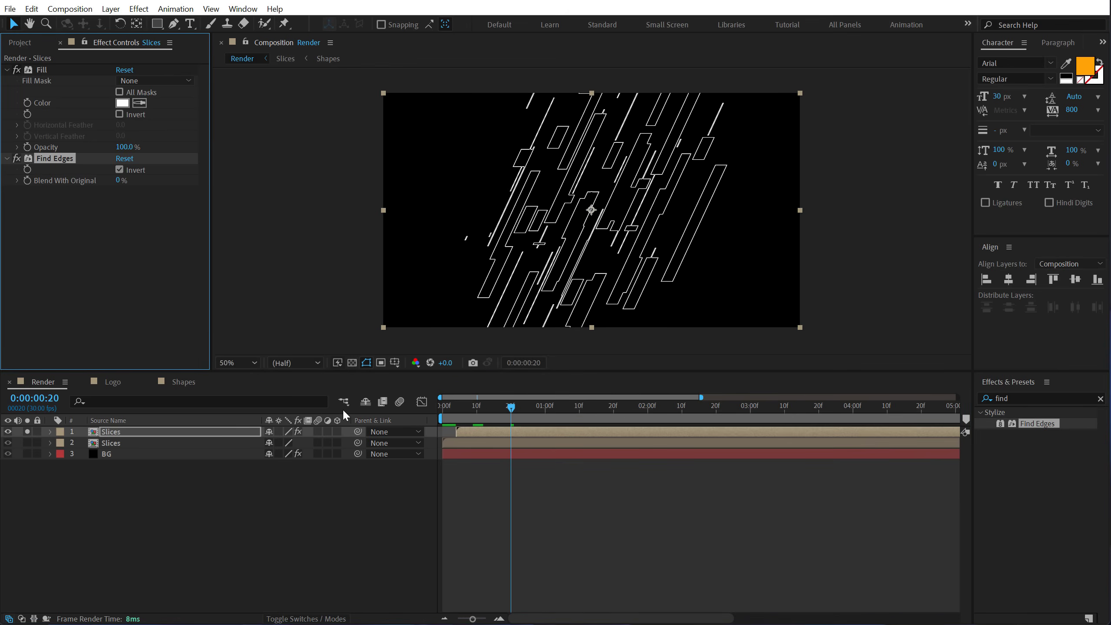
{"action": "left_click", "coordinate": [26, 432]}
{"action": "key", "text": "slash"}
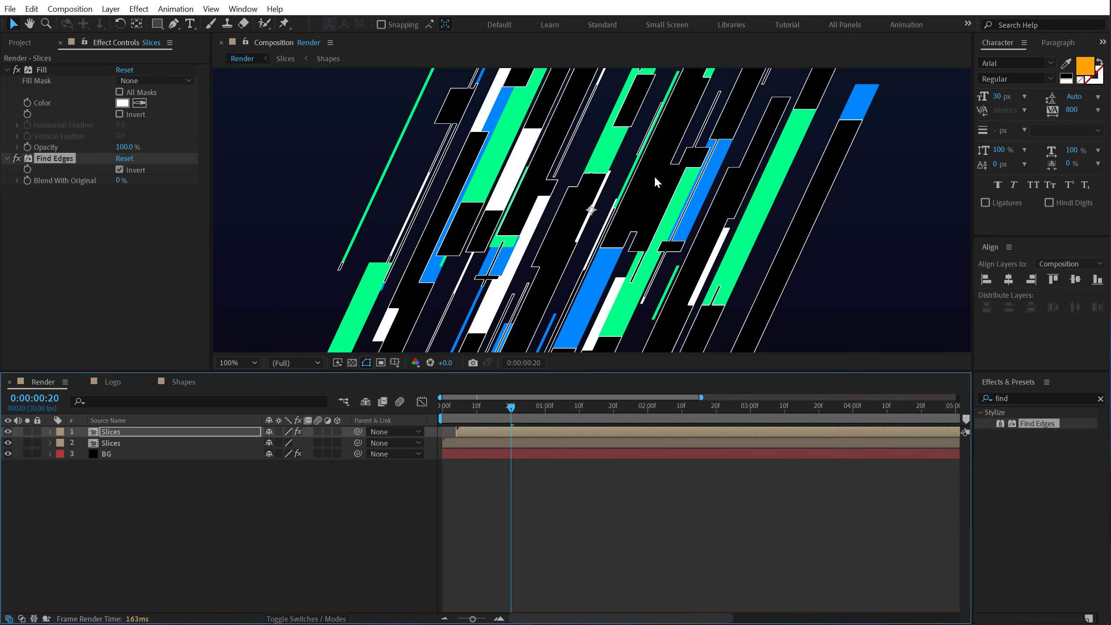
Set the top Slices outline layer to Screen blending mode and preview from frame 10
{"action": "left_click", "coordinate": [268, 512]}
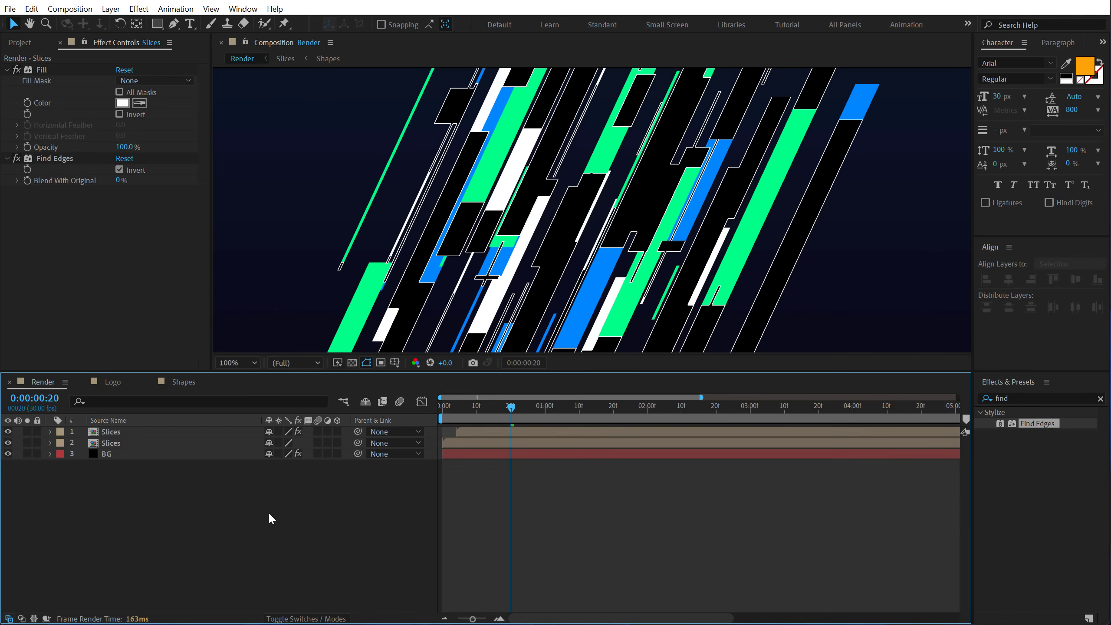
{"action": "key", "text": "F4"}
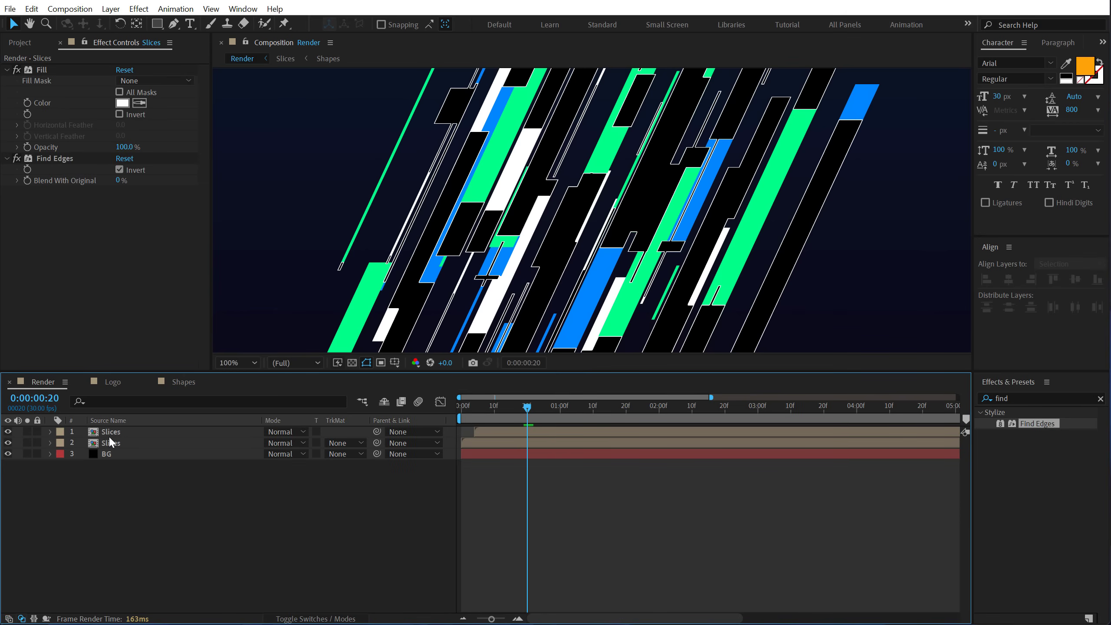
{"action": "left_click", "coordinate": [110, 431]}
{"action": "left_click", "coordinate": [282, 432]}
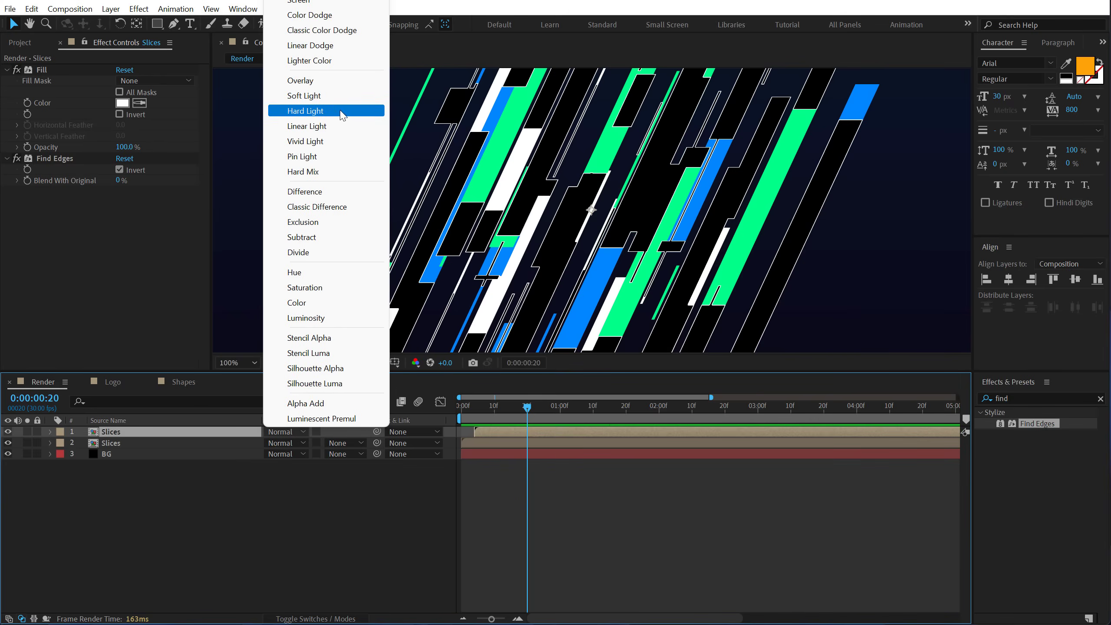
{"action": "left_click", "coordinate": [312, 2]}
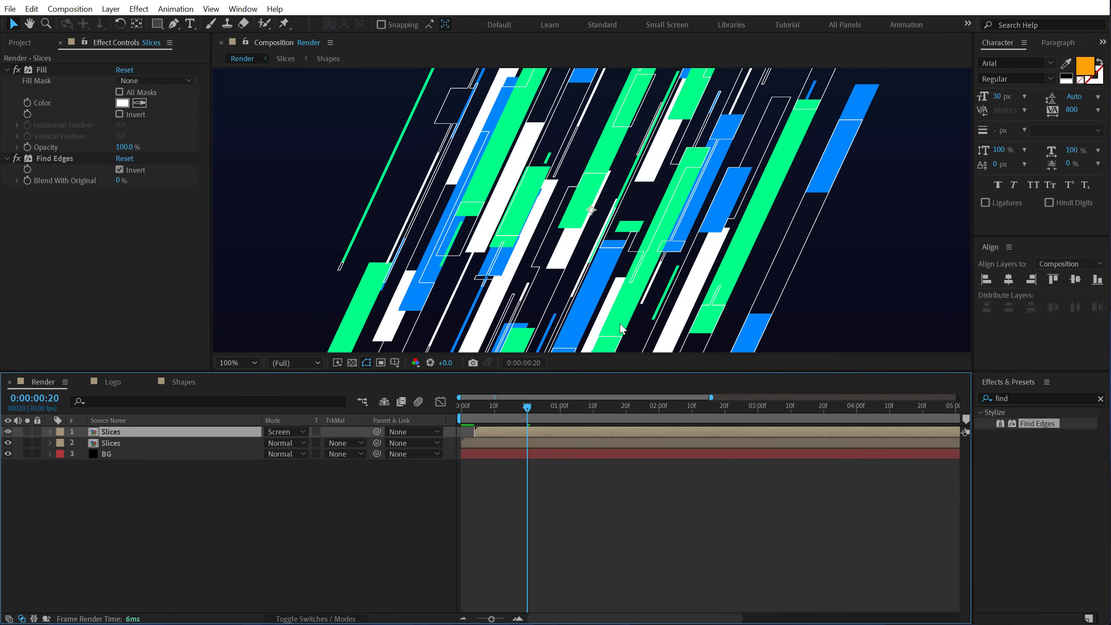
{"action": "key", "text": "comma"}
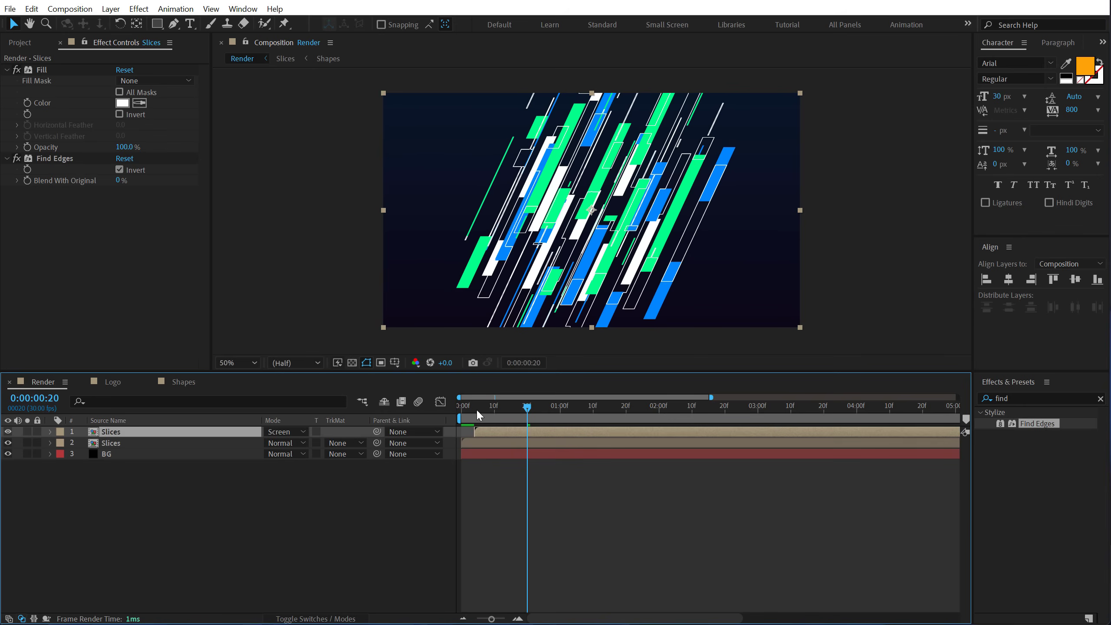
{"action": "left_click", "coordinate": [496, 407]}
{"action": "mouse_move", "coordinate": [496, 412]}
{"action": "left_mouse_down"}
{"action": "mouse_move", "coordinate": [629, 401]}
{"action": "mouse_move", "coordinate": [508, 412]}
{"action": "mouse_move", "coordinate": [538, 413]}
{"action": "left_mouse_up"}
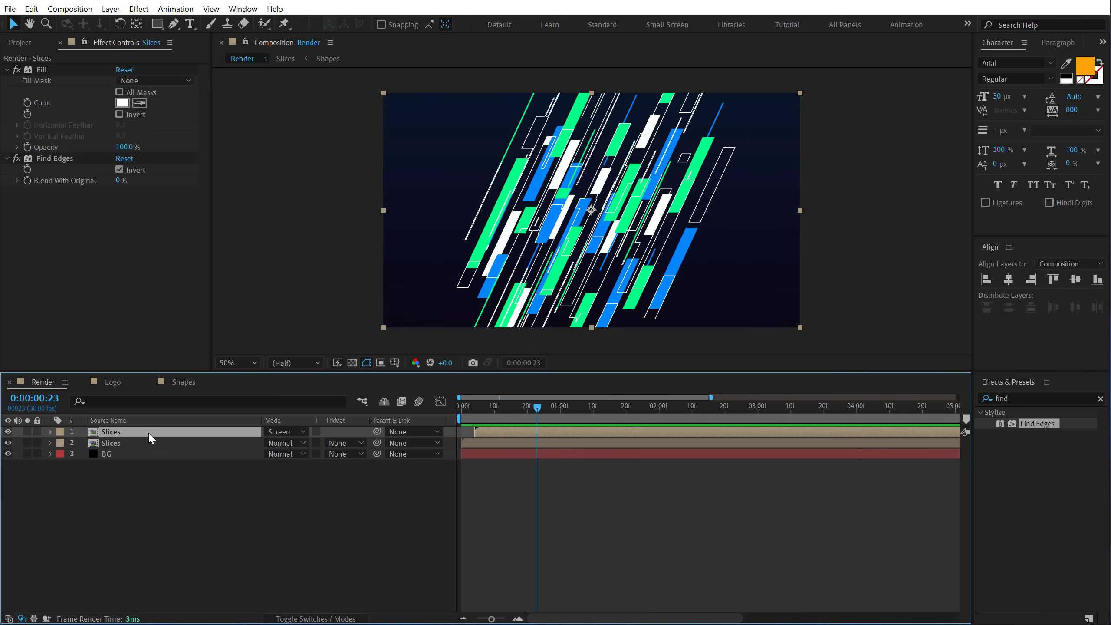
Try a delayed blue-outline duplicate of the Slices layer, then delete it
{"action": "key", "text": "ctrl+d"}
{"action": "left_click_drag", "start_coordinate": [507, 431], "coordinate": [517, 428]}
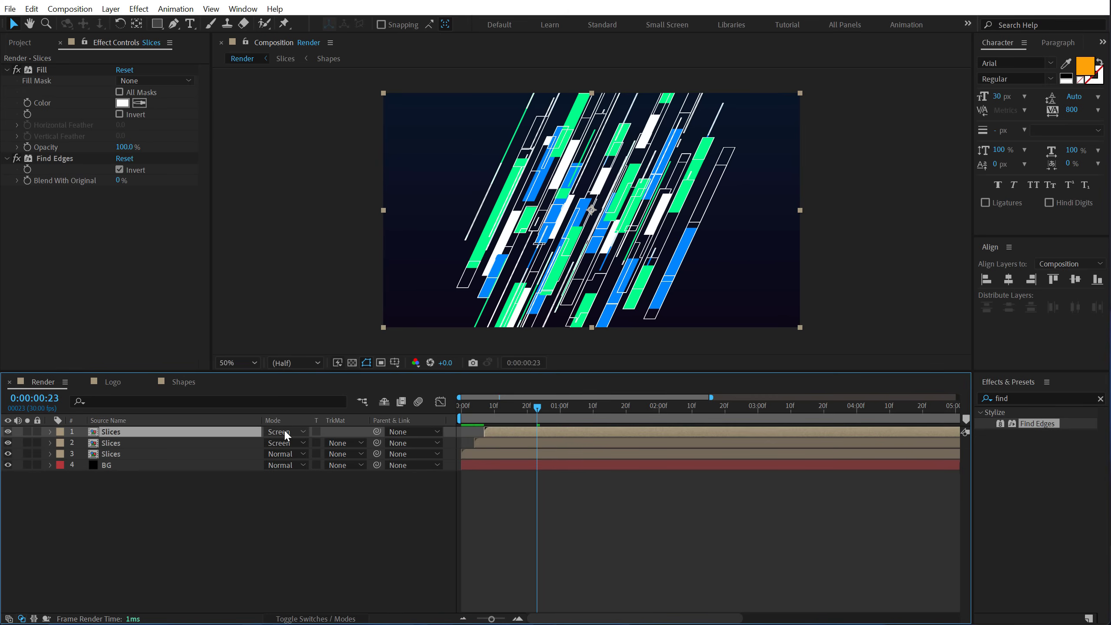
{"action": "left_click", "coordinate": [140, 103]}
{"action": "left_click", "coordinate": [543, 178]}
{"action": "mouse_move", "coordinate": [538, 415]}
{"action": "left_mouse_down"}
{"action": "mouse_move", "coordinate": [502, 418]}
{"action": "mouse_move", "coordinate": [572, 417]}
{"action": "left_mouse_up"}
{"action": "left_click", "coordinate": [137, 433]}
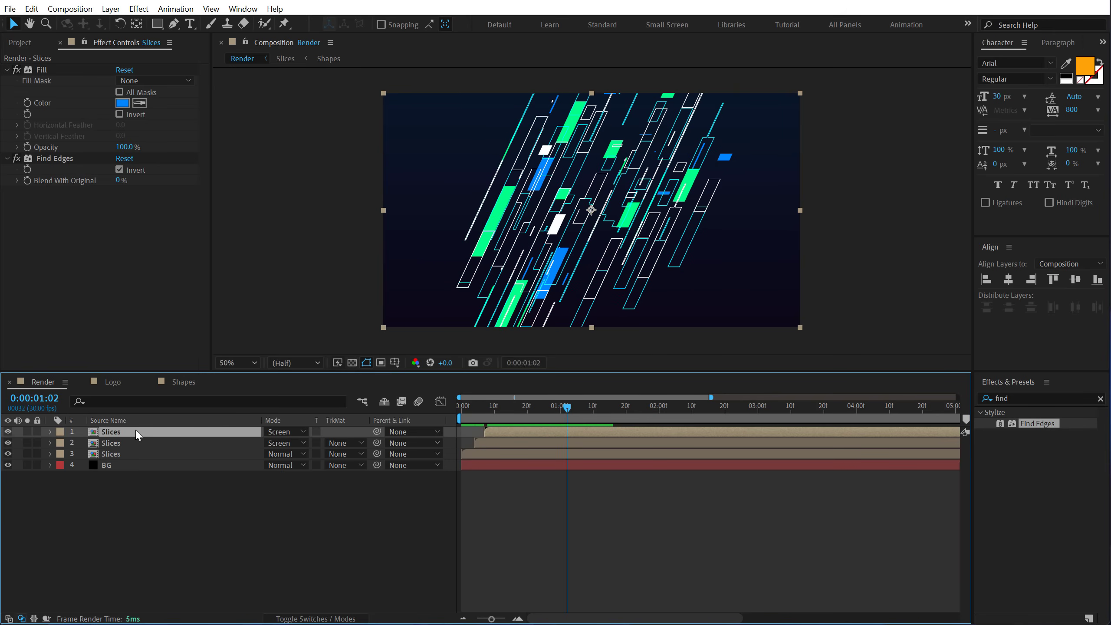
{"action": "key", "text": "Delete"}
{"action": "mouse_move", "coordinate": [474, 408]}
{"action": "left_mouse_down"}
{"action": "mouse_move", "coordinate": [595, 414]}
{"action": "mouse_move", "coordinate": [508, 426]}
{"action": "mouse_move", "coordinate": [537, 420]}
{"action": "left_mouse_up"}
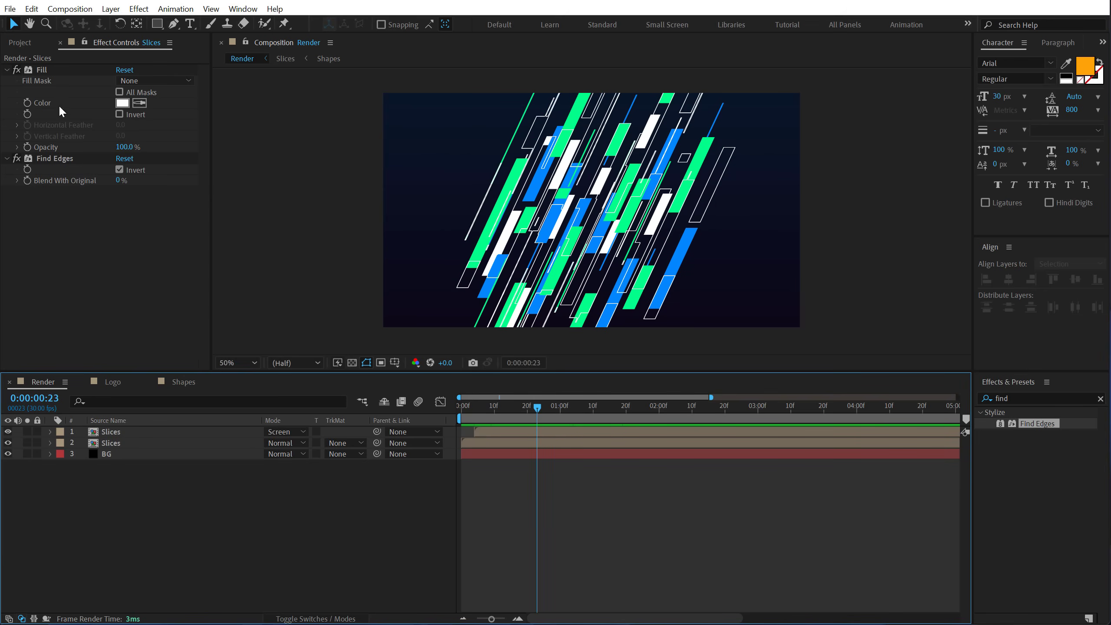
Bring up the folder holding the logo image alongside After Effects
{"action": "key", "text": "alt+Tab"}
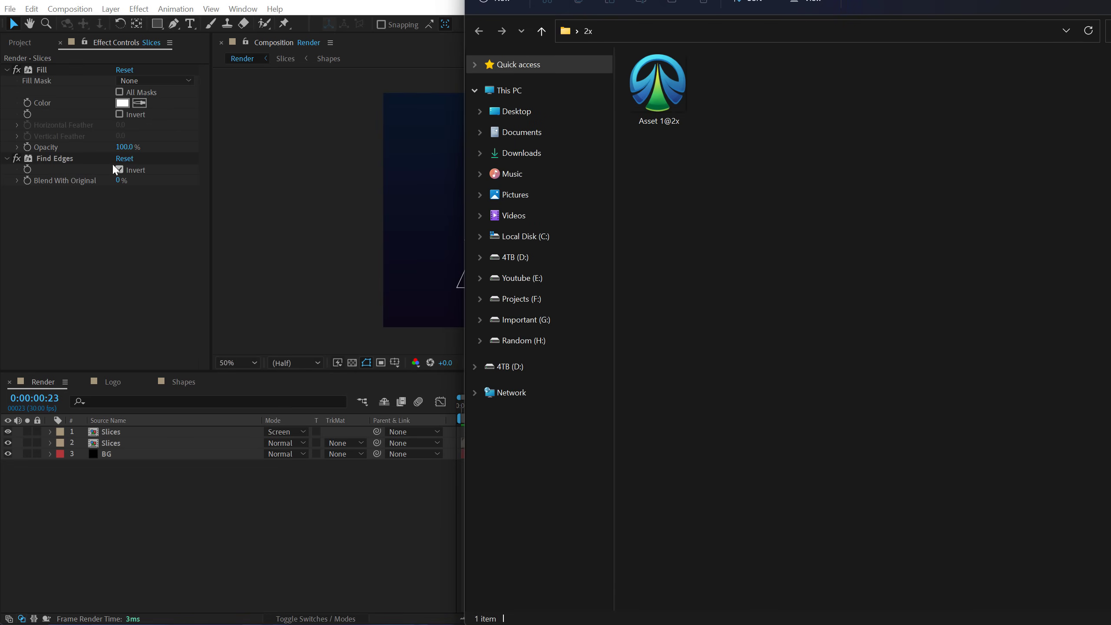
{"action": "left_click", "coordinate": [25, 42]}
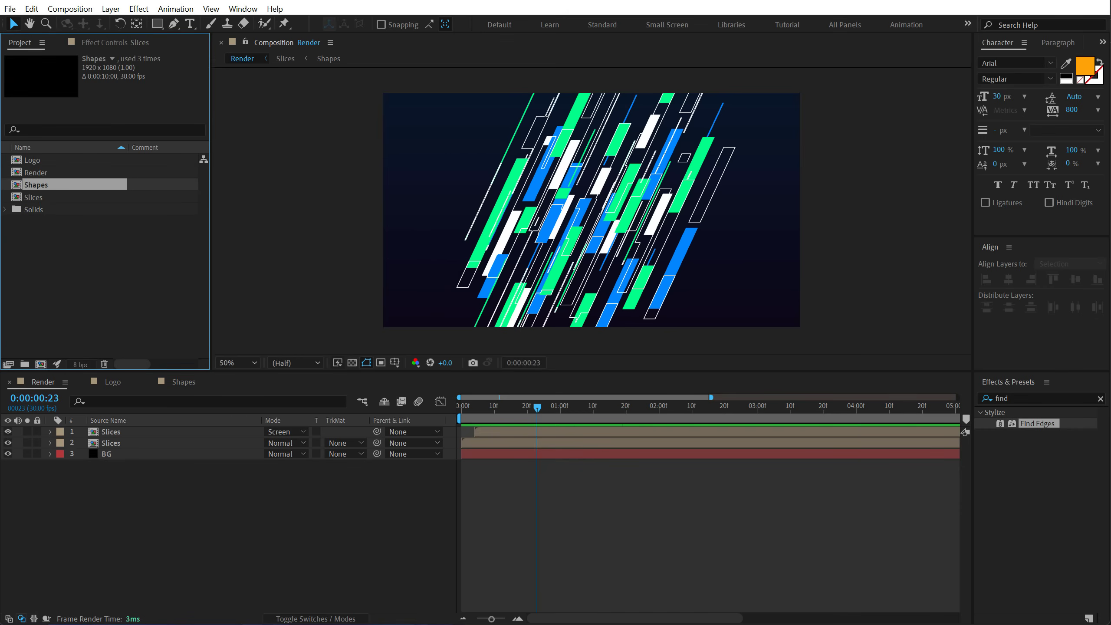
{"action": "key", "text": "alt+Tab"}
{"action": "mouse_move", "coordinate": [656, 105]}
{"action": "left_mouse_down"}
{"action": "mouse_move", "coordinate": [36, 287]}
{"action": "mouse_move", "coordinate": [70, 283]}
{"action": "left_mouse_up"}
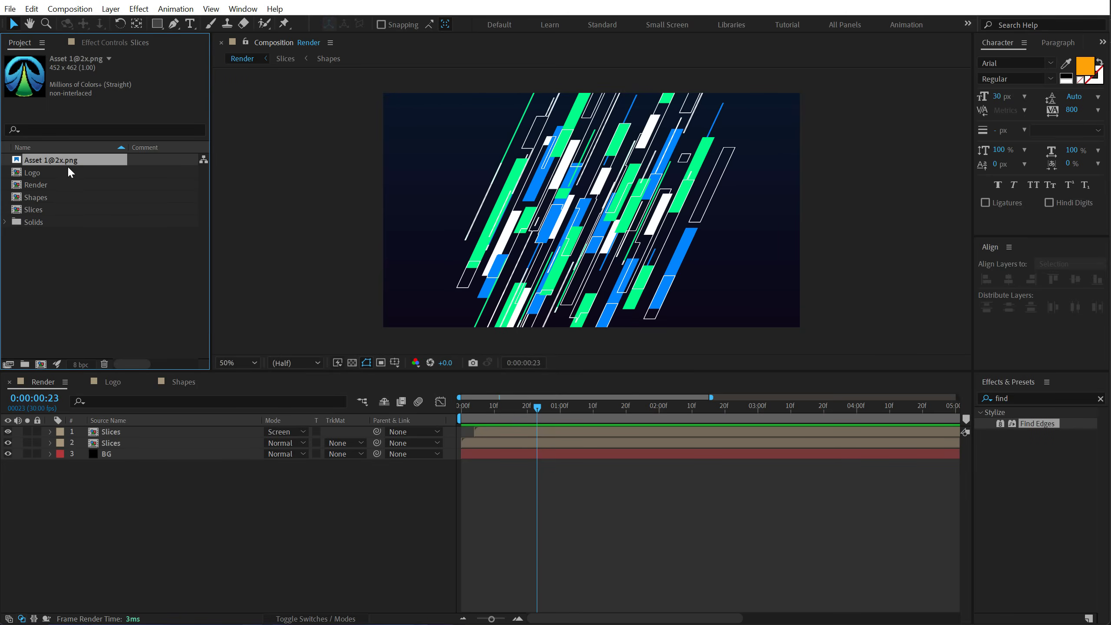
{"action": "key", "text": "Return"}
{"action": "type", "text": "Logo"}
{"action": "key", "text": "Return"}
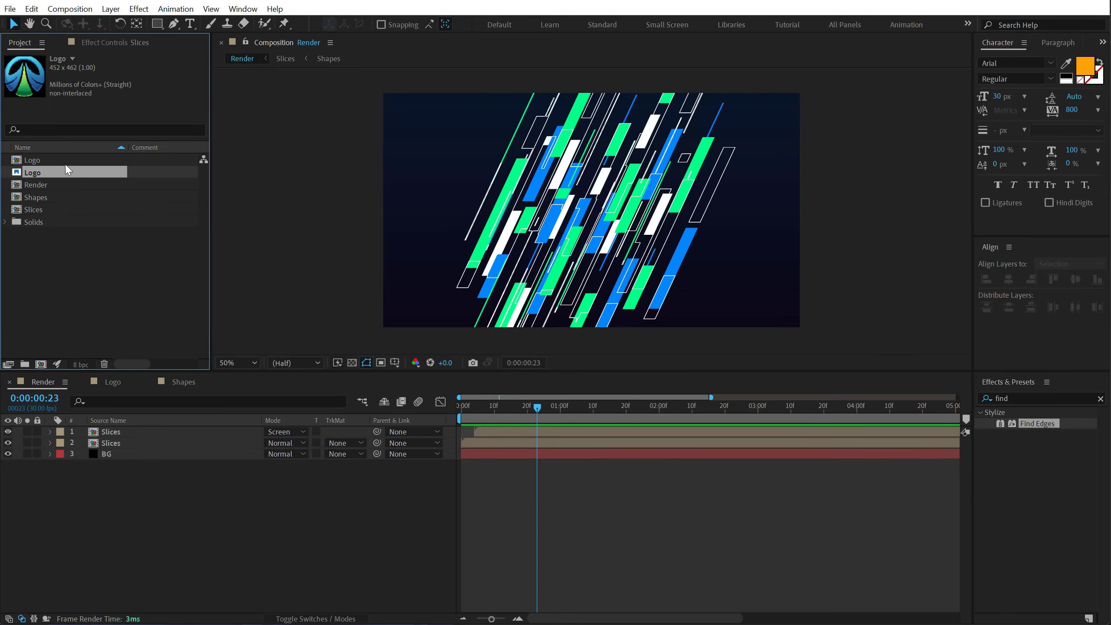
{"action": "left_click", "coordinate": [116, 383]}
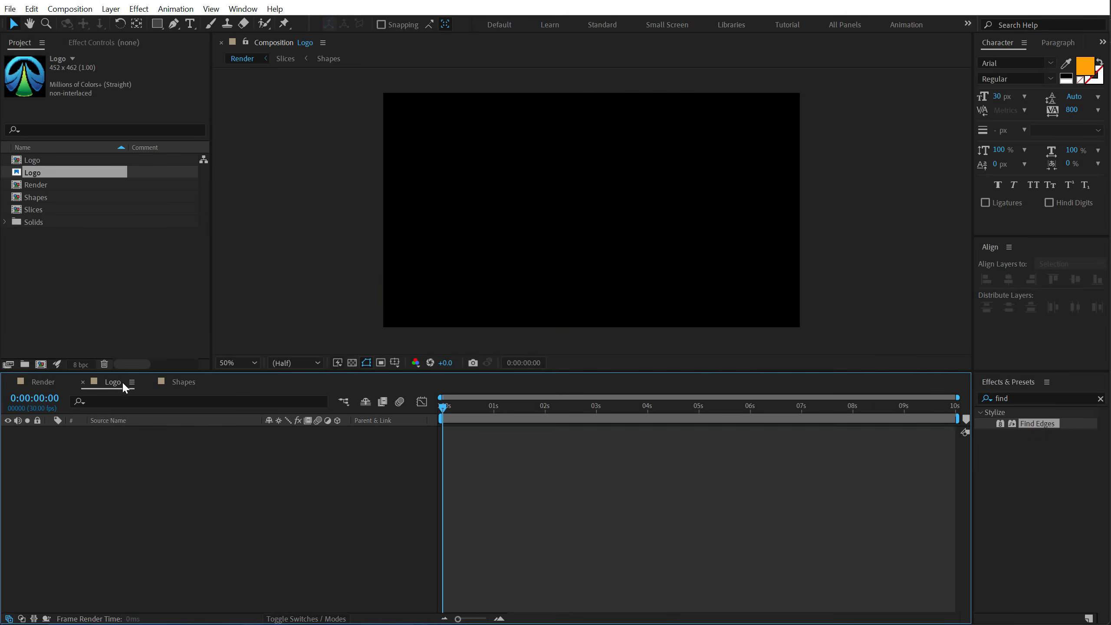
{"action": "left_click_drag", "start_coordinate": [32, 172], "coordinate": [142, 461]}
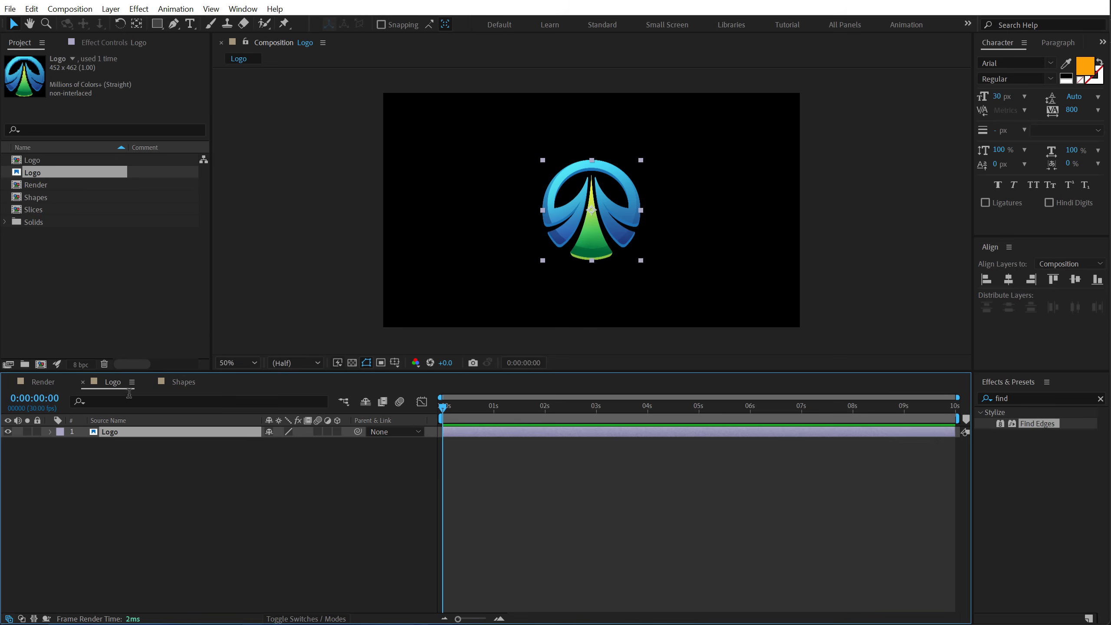
{"action": "key", "text": "s"}
{"action": "left_click_drag", "start_coordinate": [286, 442], "coordinate": [263, 442]}
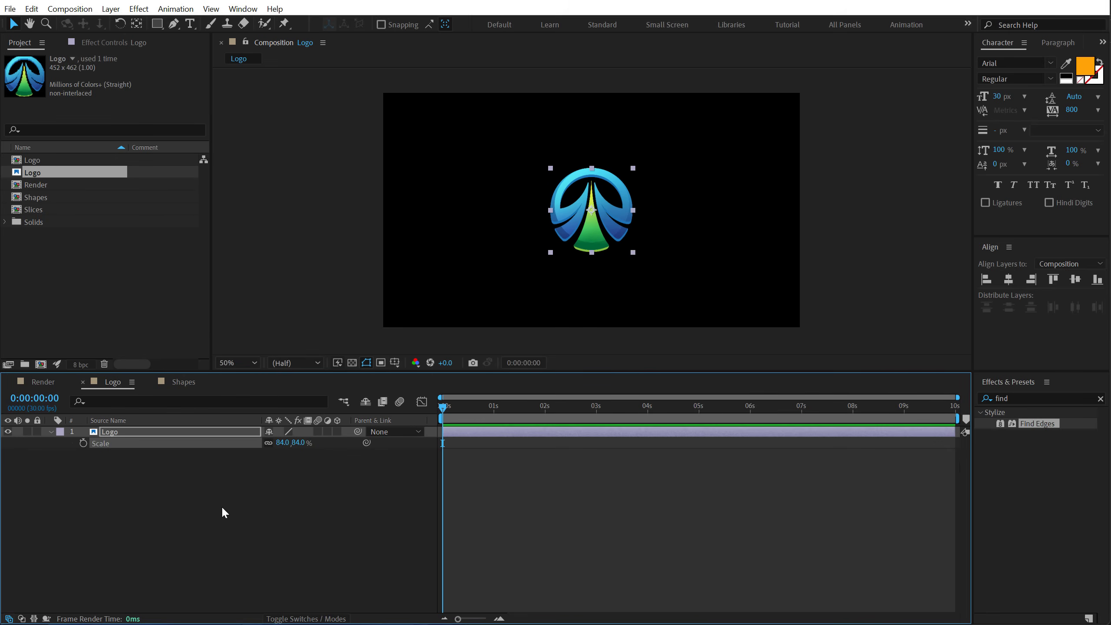
Add the Logo composition as the top layer of the Render composition
{"action": "left_click", "coordinate": [43, 382]}
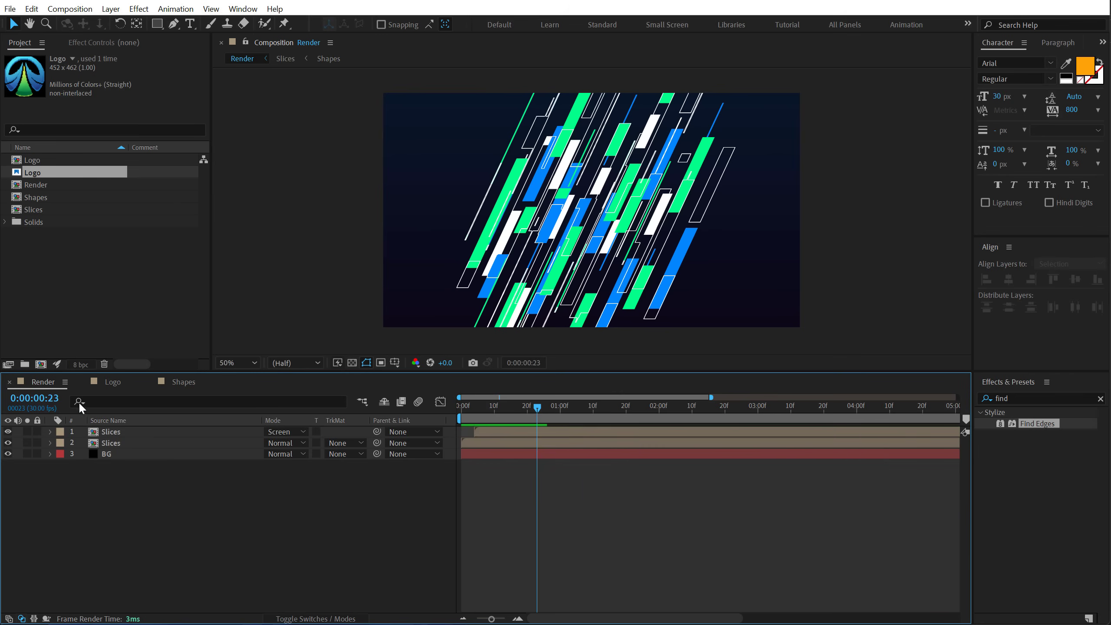
{"action": "left_click", "coordinate": [100, 244]}
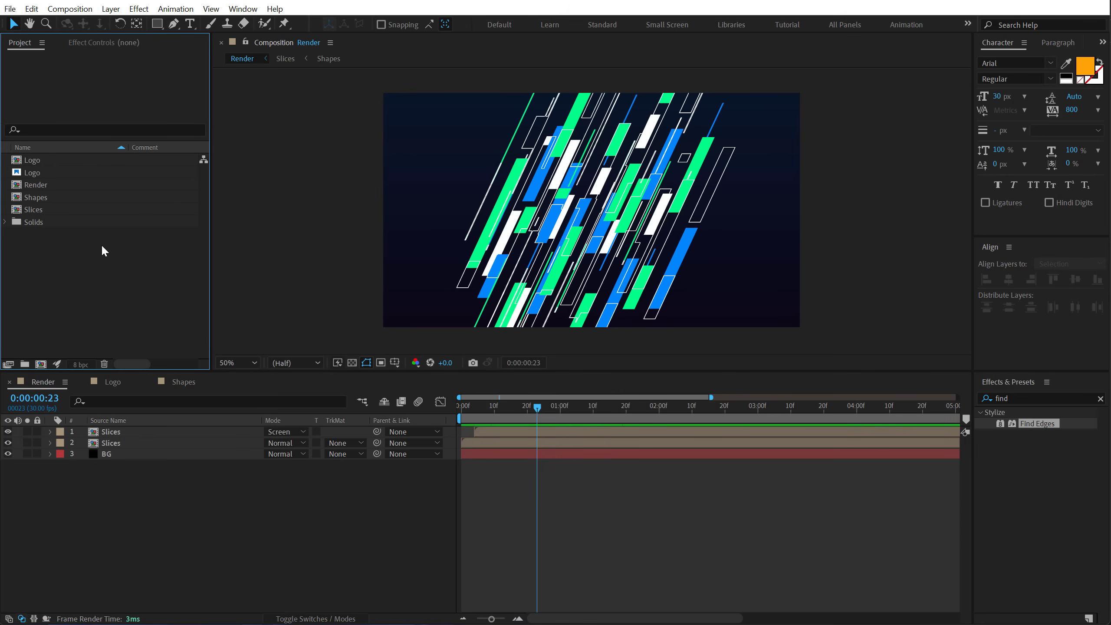
{"action": "left_click", "coordinate": [38, 173]}
{"action": "left_click_drag", "start_coordinate": [33, 160], "coordinate": [126, 431]}
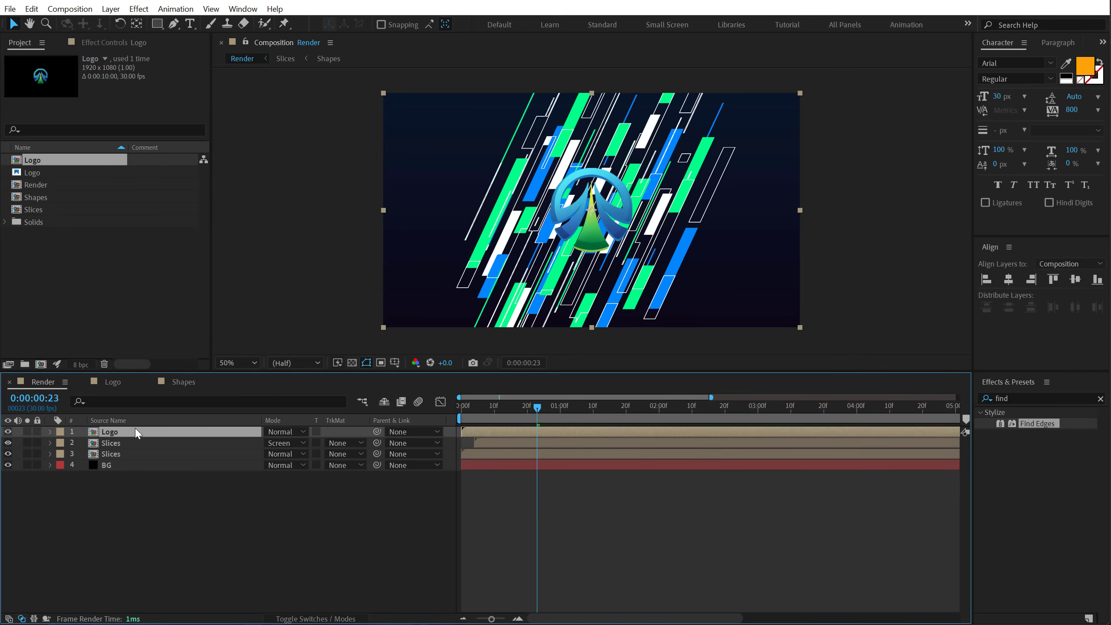
Start the Logo layer at frame 15 and add a Slices copy above it
{"action": "left_click", "coordinate": [511, 408]}
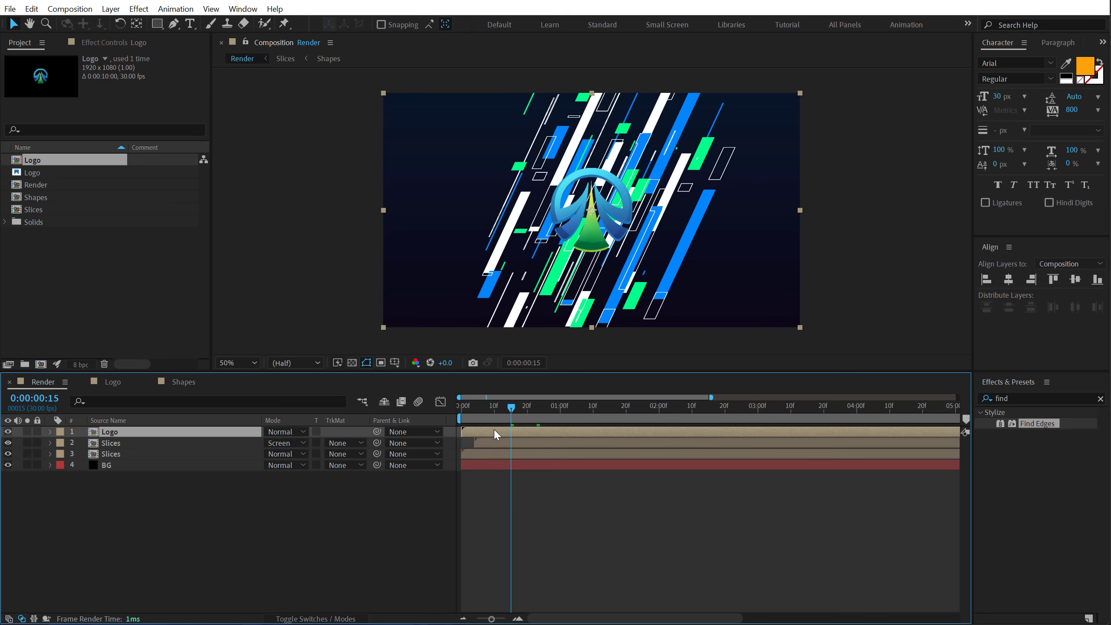
{"action": "left_click_drag", "start_coordinate": [495, 432], "coordinate": [537, 436]}
{"action": "left_click", "coordinate": [51, 282]}
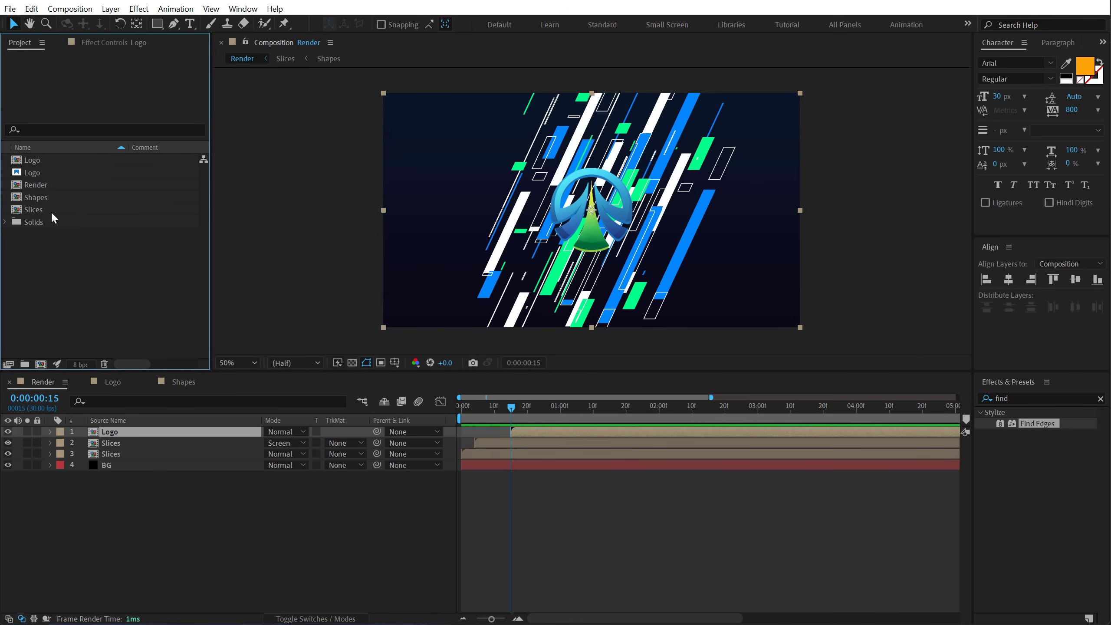
{"action": "left_click_drag", "start_coordinate": [44, 211], "coordinate": [161, 445]}
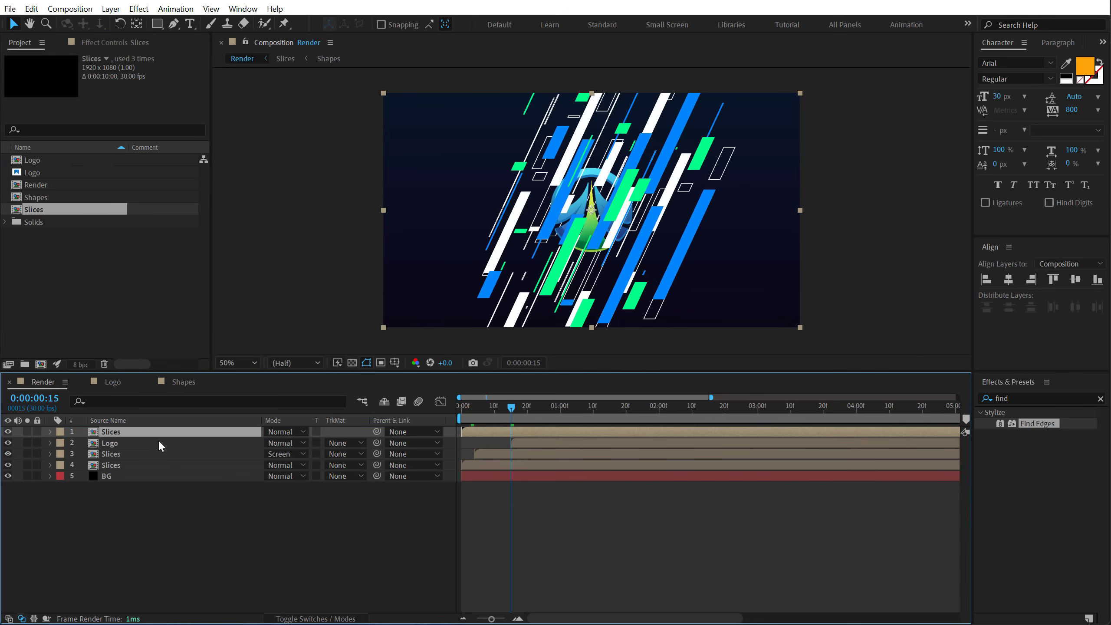
Set Logo's track matte to Alpha Matte "Slices" and start that matte at frame 15
{"action": "left_click", "coordinate": [128, 448]}
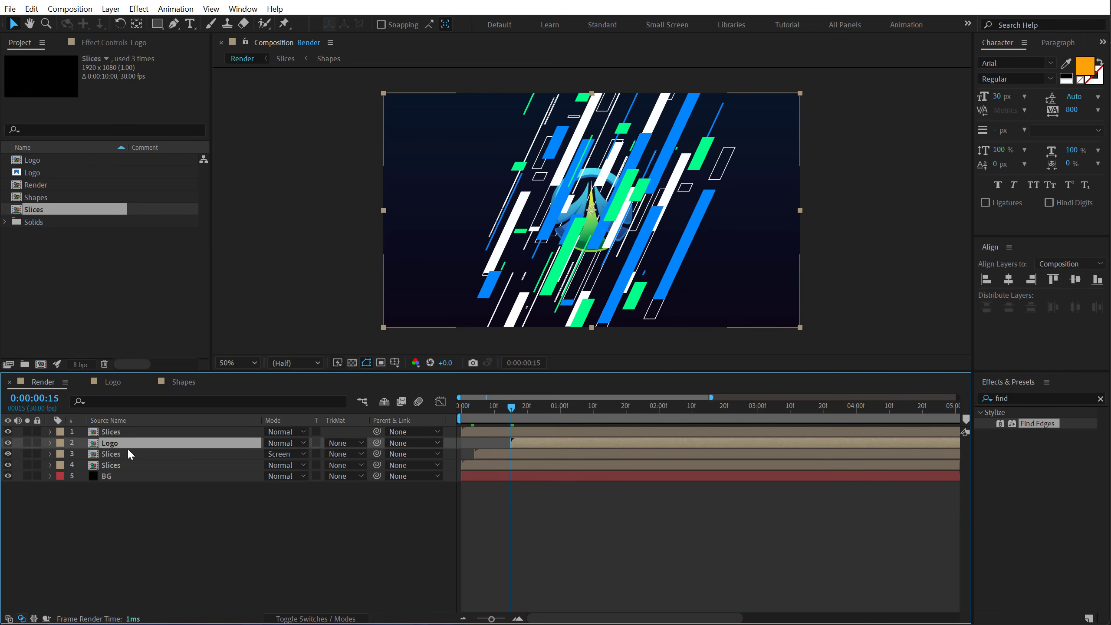
{"action": "left_click", "coordinate": [346, 443]}
{"action": "left_click", "coordinate": [354, 479]}
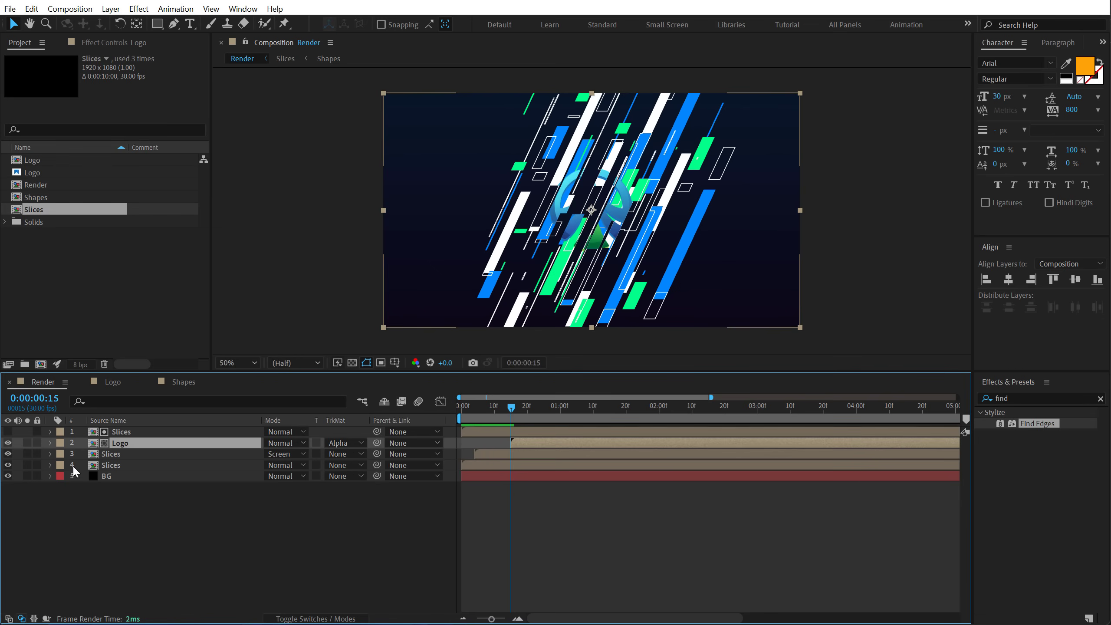
{"action": "left_click", "coordinate": [27, 443]}
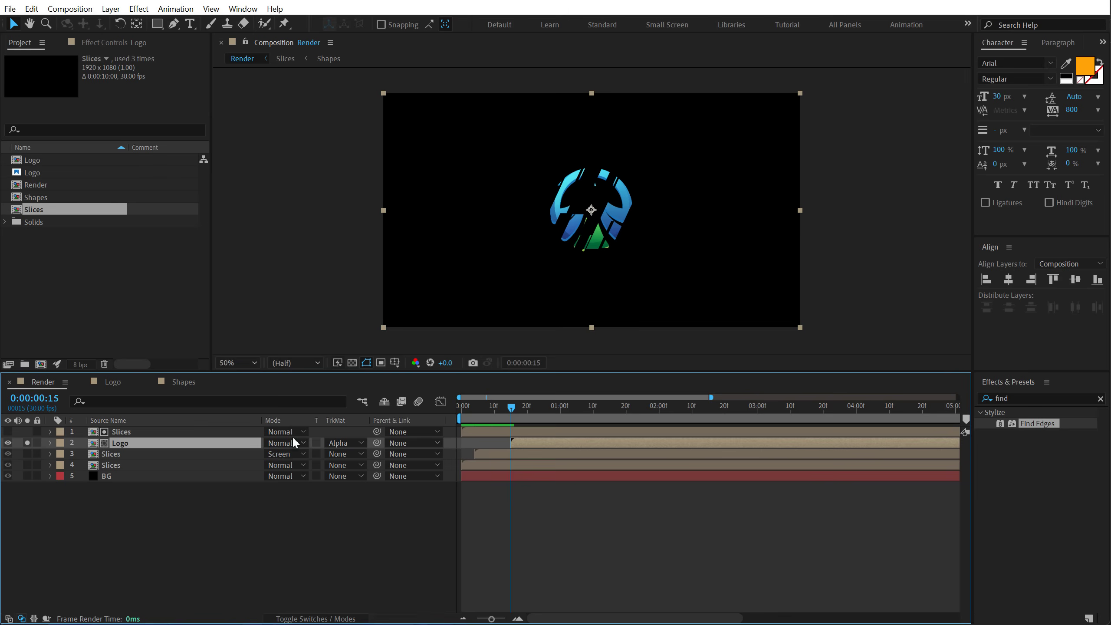
{"action": "mouse_move", "coordinate": [515, 414]}
{"action": "left_mouse_down"}
{"action": "mouse_move", "coordinate": [533, 436]}
{"action": "mouse_move", "coordinate": [515, 439]}
{"action": "left_mouse_up"}
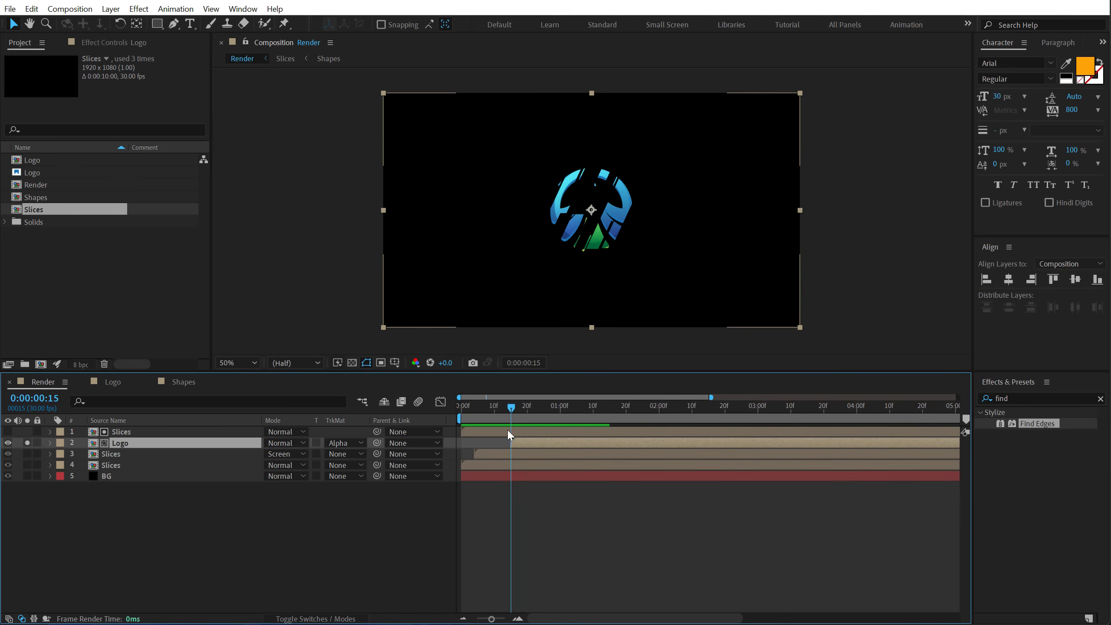
{"action": "left_click_drag", "start_coordinate": [508, 430], "coordinate": [539, 432]}
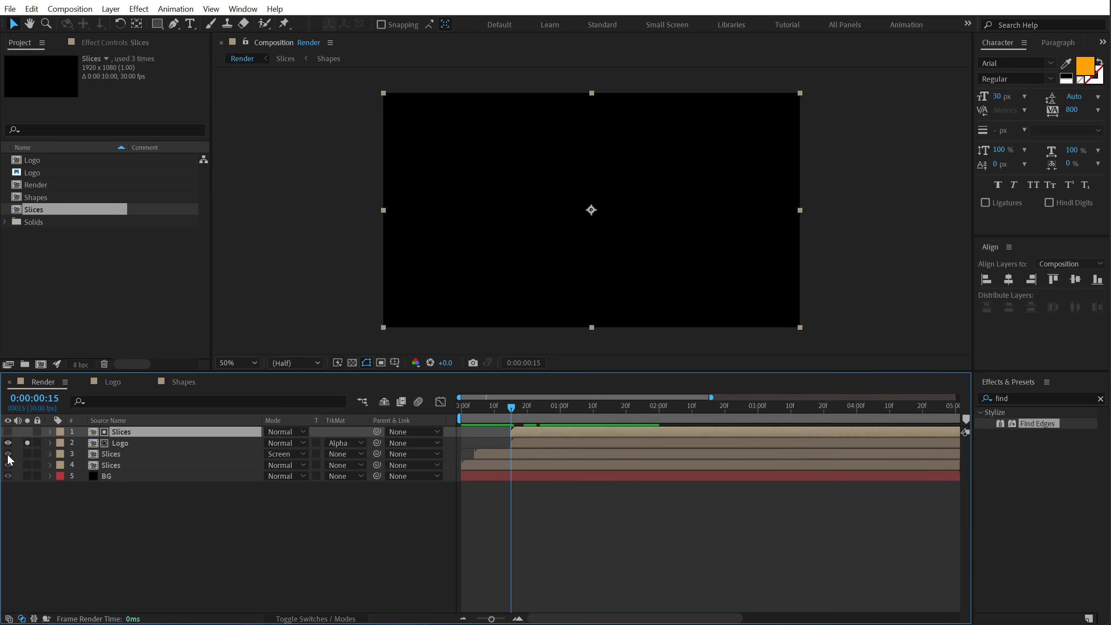
{"action": "left_click", "coordinate": [27, 443]}
{"action": "mouse_move", "coordinate": [510, 409]}
{"action": "left_mouse_down"}
{"action": "mouse_move", "coordinate": [628, 404]}
{"action": "mouse_move", "coordinate": [541, 411]}
{"action": "mouse_move", "coordinate": [618, 417]}
{"action": "left_mouse_up"}
Enable Collapse Transformations on all five Render layers and scrub to check the slices
{"action": "left_click", "coordinate": [265, 516]}
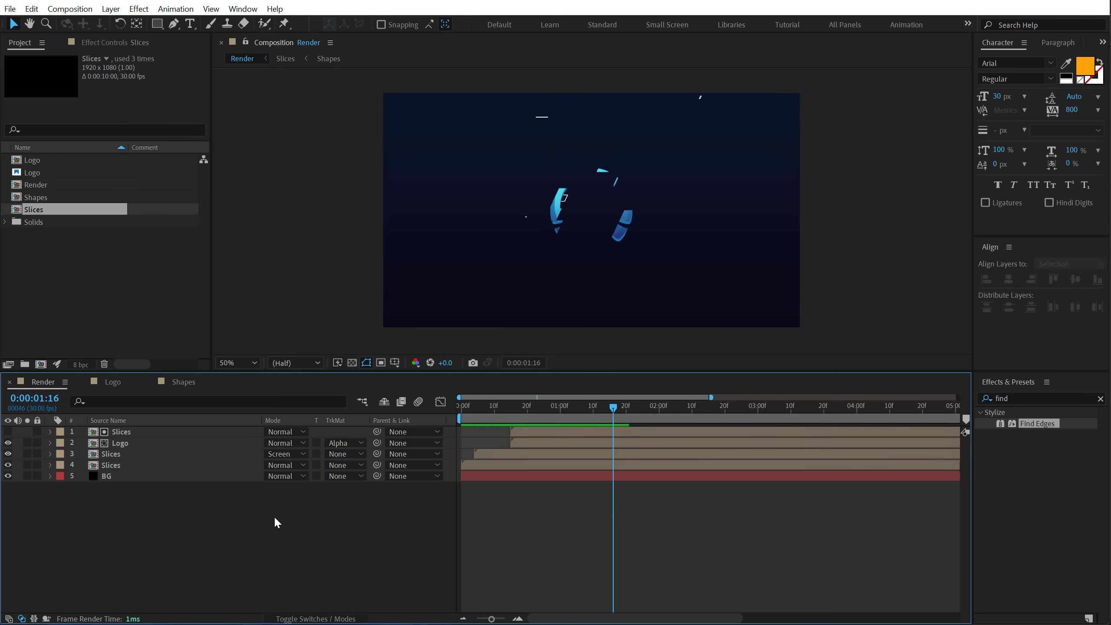
{"action": "key", "text": "F4"}
{"action": "left_click", "coordinate": [227, 442]}
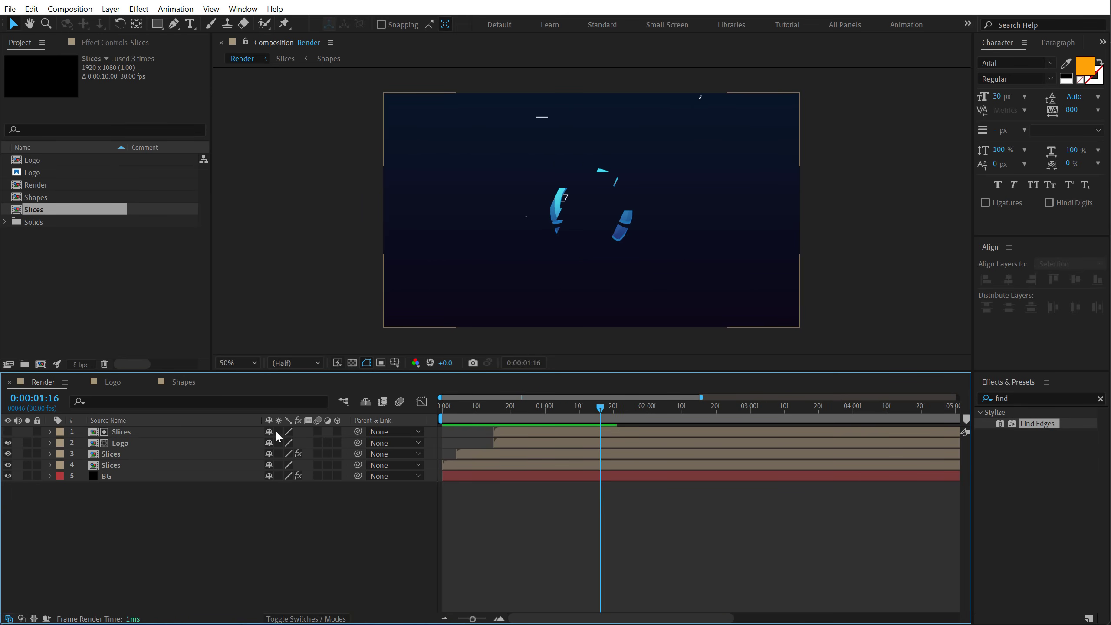
{"action": "left_click_drag", "start_coordinate": [278, 431], "coordinate": [288, 482]}
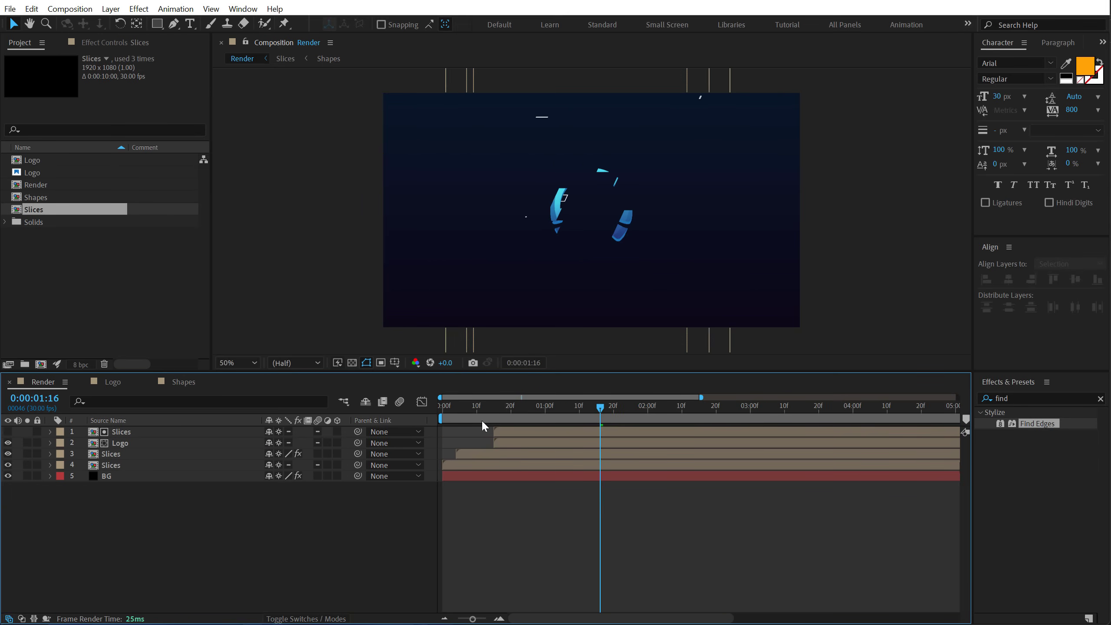
{"action": "mouse_move", "coordinate": [480, 423]}
{"action": "left_mouse_down"}
{"action": "mouse_move", "coordinate": [612, 419]}
{"action": "mouse_move", "coordinate": [549, 421]}
{"action": "mouse_move", "coordinate": [587, 421]}
{"action": "left_mouse_up"}
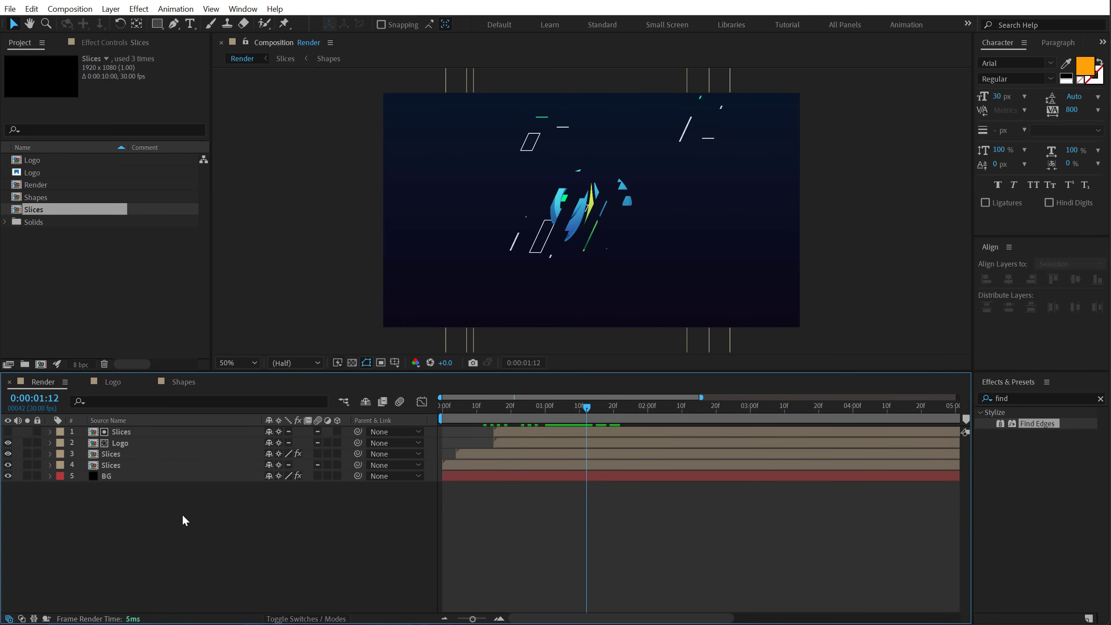
Duplicate the Logo layer, label it yellow, and make it start at 1:00
{"action": "left_click", "coordinate": [125, 443]}
{"action": "key", "text": "ctrl+v"}
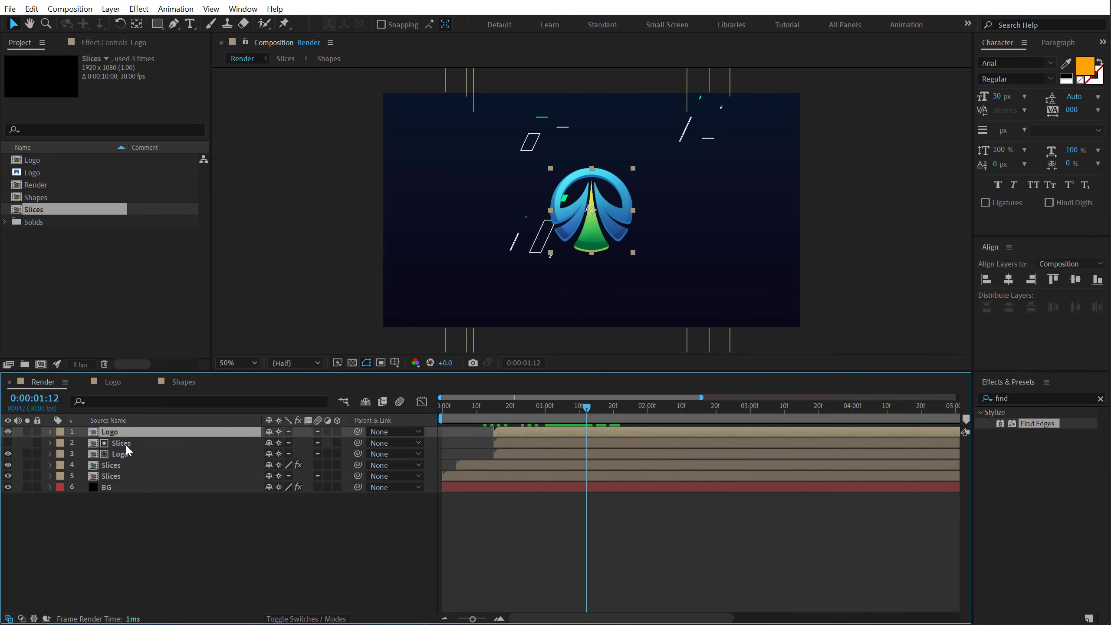
{"action": "left_click", "coordinate": [60, 432]}
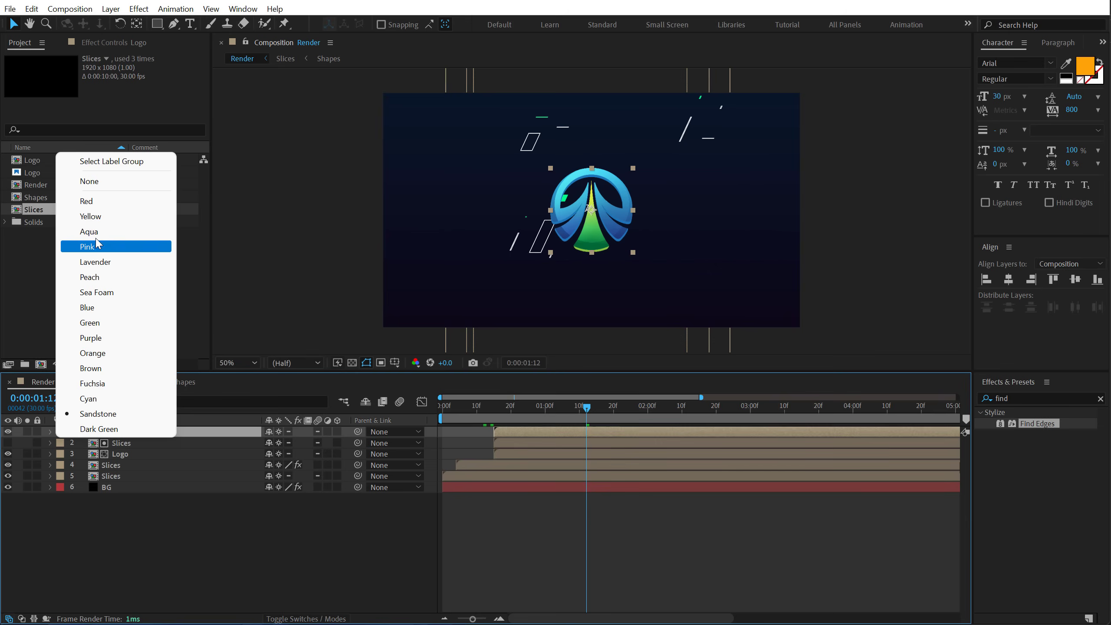
{"action": "left_click", "coordinate": [96, 216]}
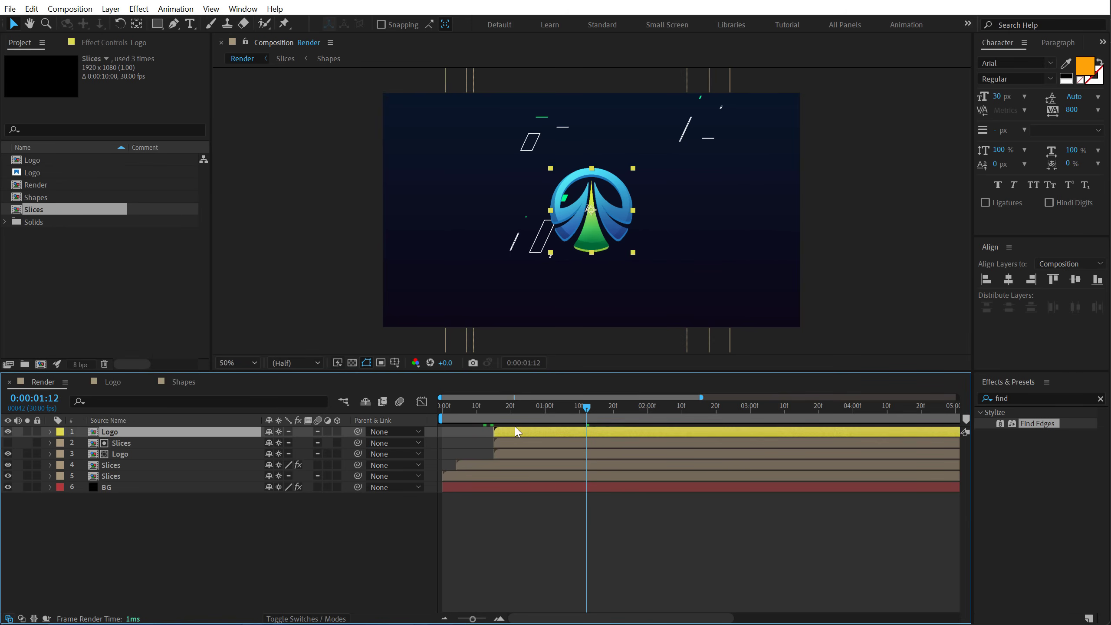
{"action": "left_click", "coordinate": [545, 408]}
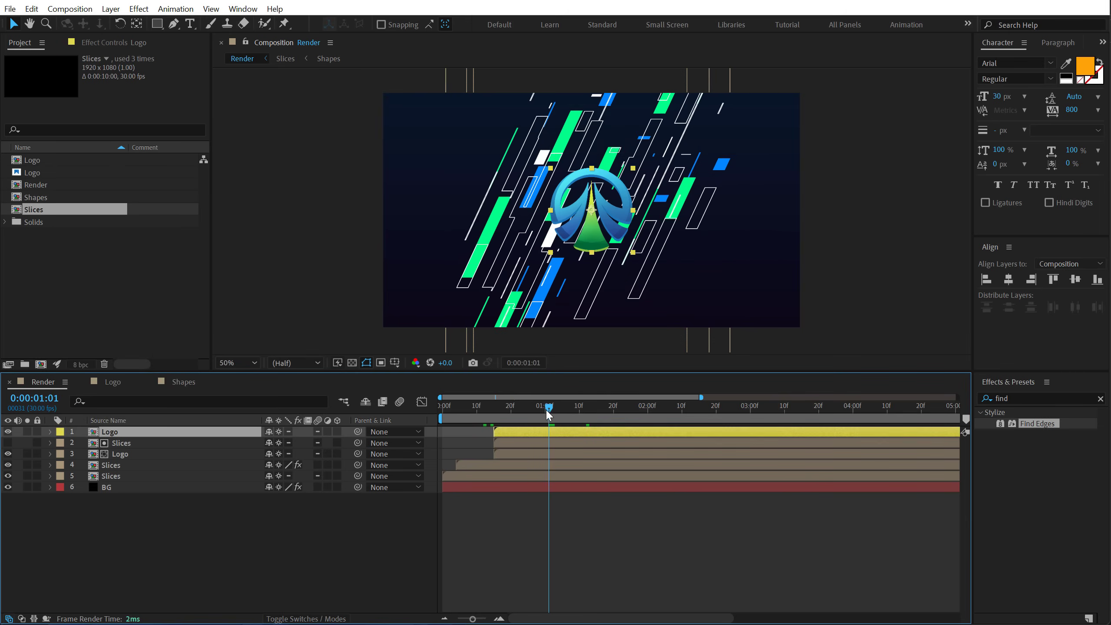
{"action": "left_click_drag", "start_coordinate": [504, 437], "coordinate": [554, 440]}
Keyframe the duplicate's opacity from 0% at 1:00 to 100% at 2:00
{"action": "key", "text": "t"}
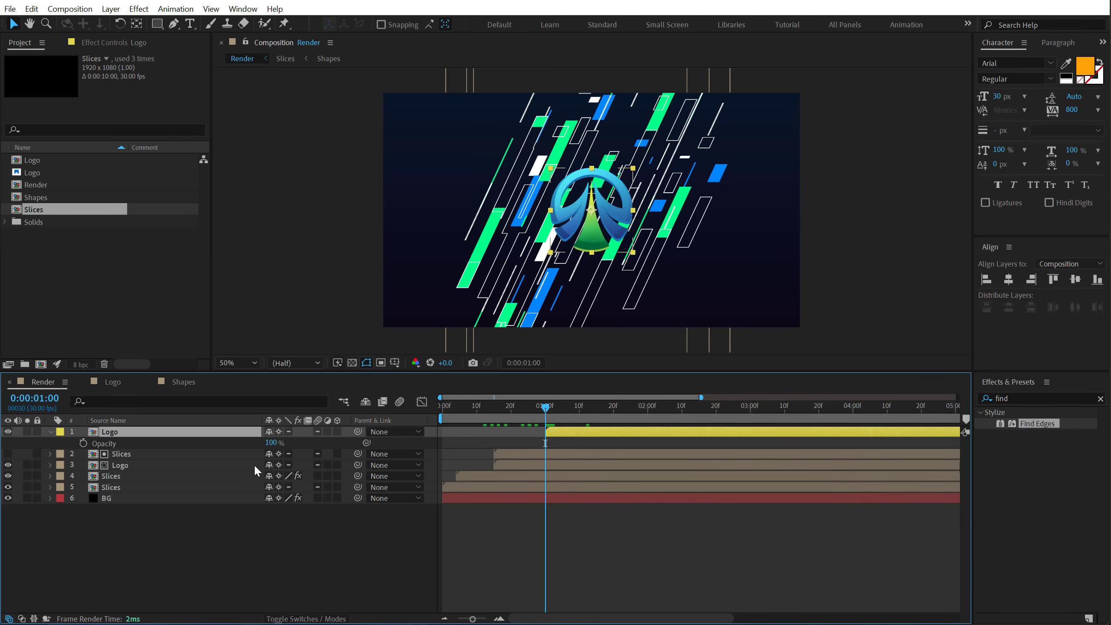
{"action": "left_click", "coordinate": [83, 443]}
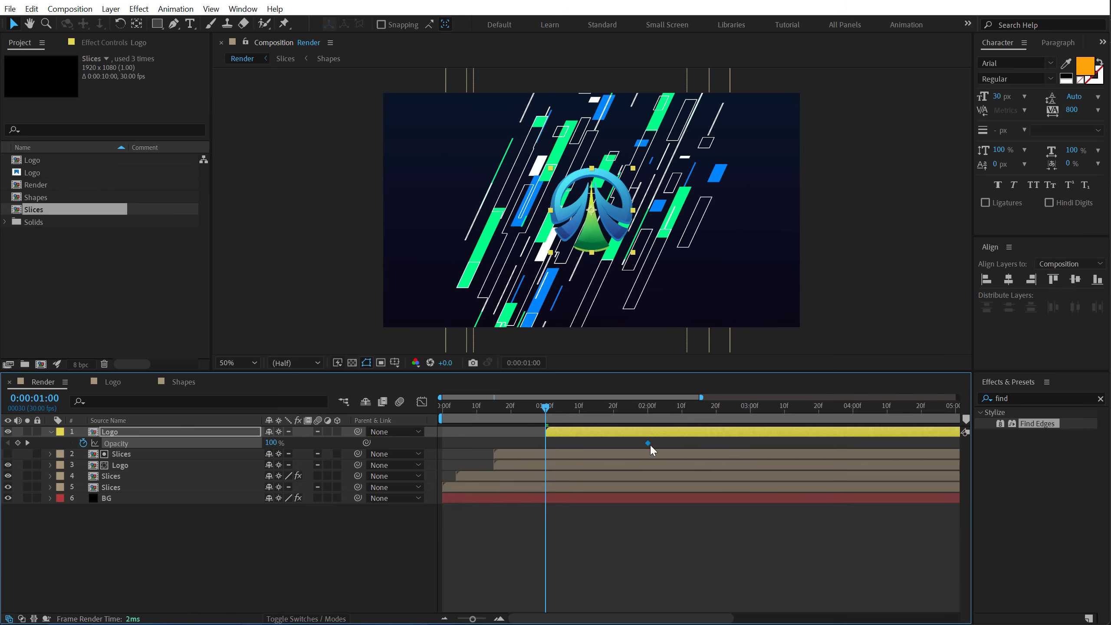
{"action": "left_click_drag", "start_coordinate": [271, 443], "coordinate": [162, 449]}
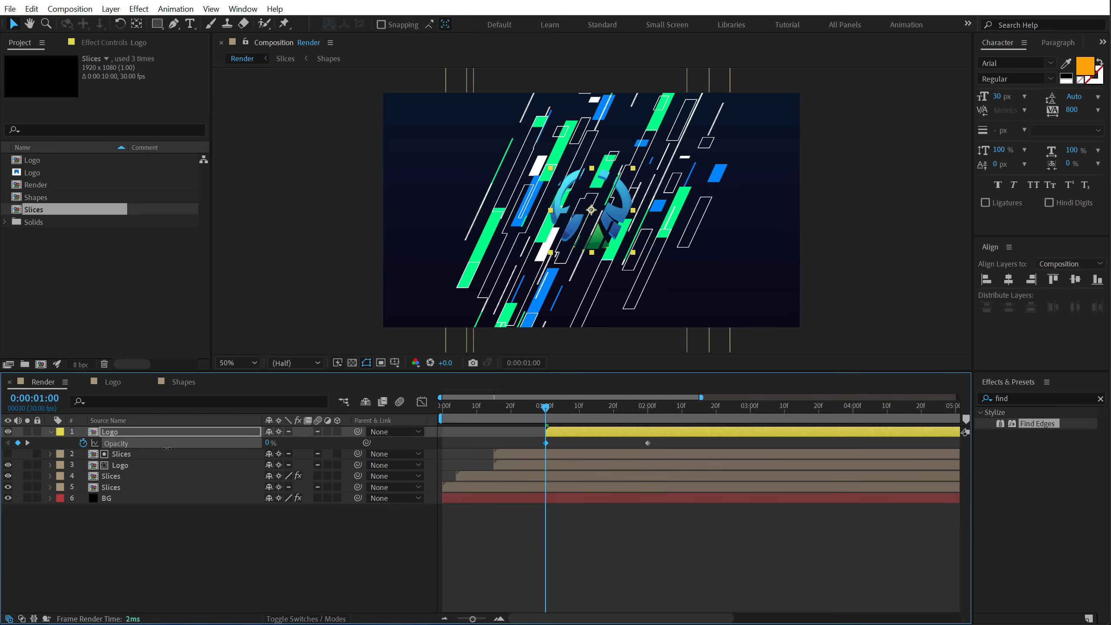
{"action": "mouse_move", "coordinate": [560, 407]}
{"action": "left_mouse_down"}
{"action": "mouse_move", "coordinate": [617, 412]}
{"action": "mouse_move", "coordinate": [552, 428]}
{"action": "mouse_move", "coordinate": [634, 428]}
{"action": "mouse_move", "coordinate": [513, 437]}
{"action": "mouse_move", "coordinate": [609, 436]}
{"action": "mouse_move", "coordinate": [551, 433]}
{"action": "mouse_move", "coordinate": [594, 435]}
{"action": "mouse_move", "coordinate": [587, 414]}
{"action": "left_mouse_up"}
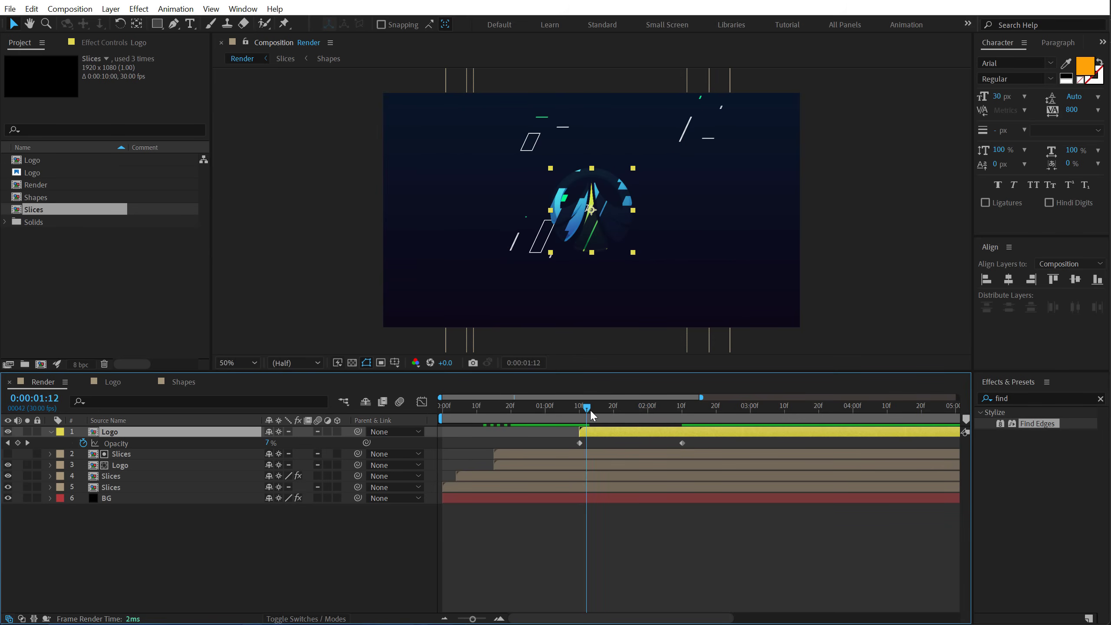
{"action": "mouse_move", "coordinate": [590, 410]}
{"action": "left_mouse_down"}
{"action": "mouse_move", "coordinate": [562, 420]}
{"action": "mouse_move", "coordinate": [651, 423]}
{"action": "left_mouse_up"}
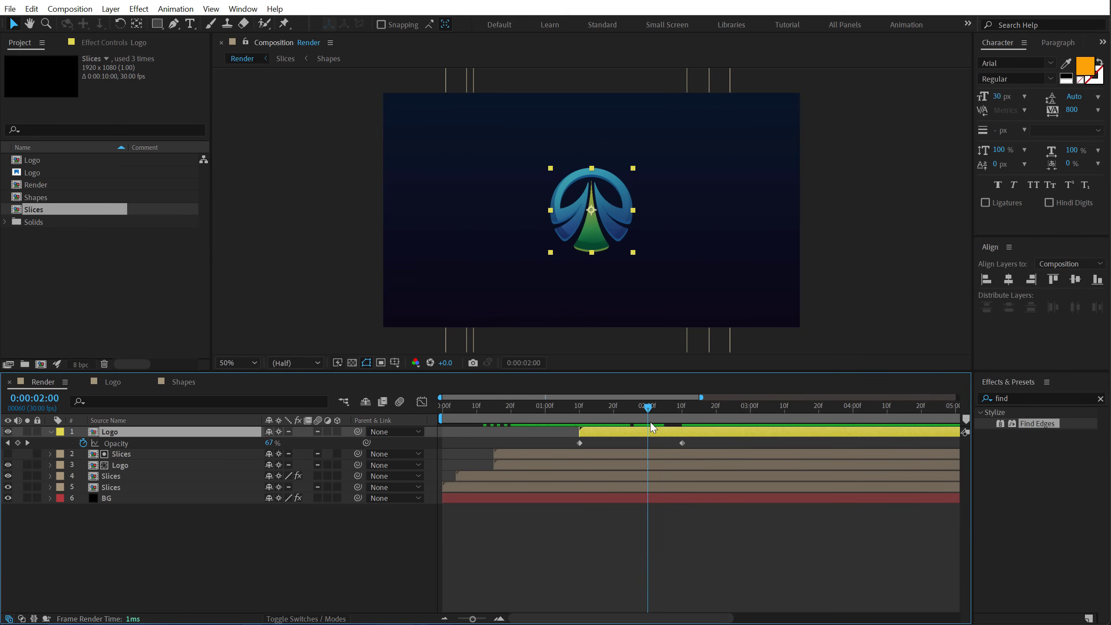
{"action": "left_click_drag", "start_coordinate": [678, 441], "coordinate": [558, 455]}
Apply Easy Ease to both opacity keyframes and preview the fade from the start
{"action": "right_click", "coordinate": [647, 441]}
{"action": "left_click", "coordinate": [831, 521]}
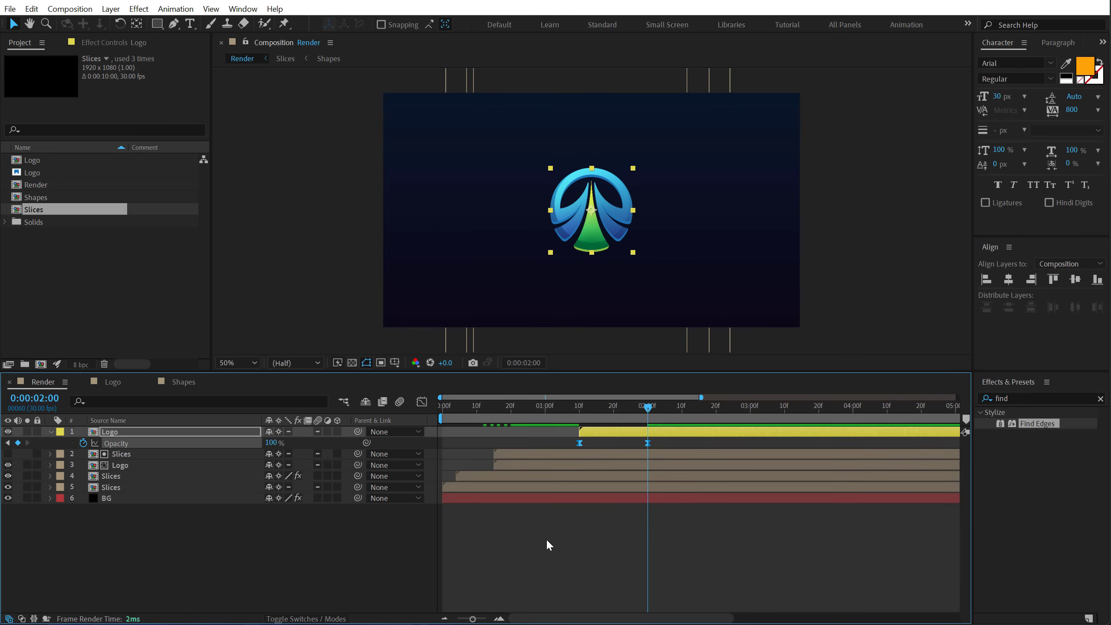
{"action": "key", "text": "Home"}
{"action": "key", "text": "space"}
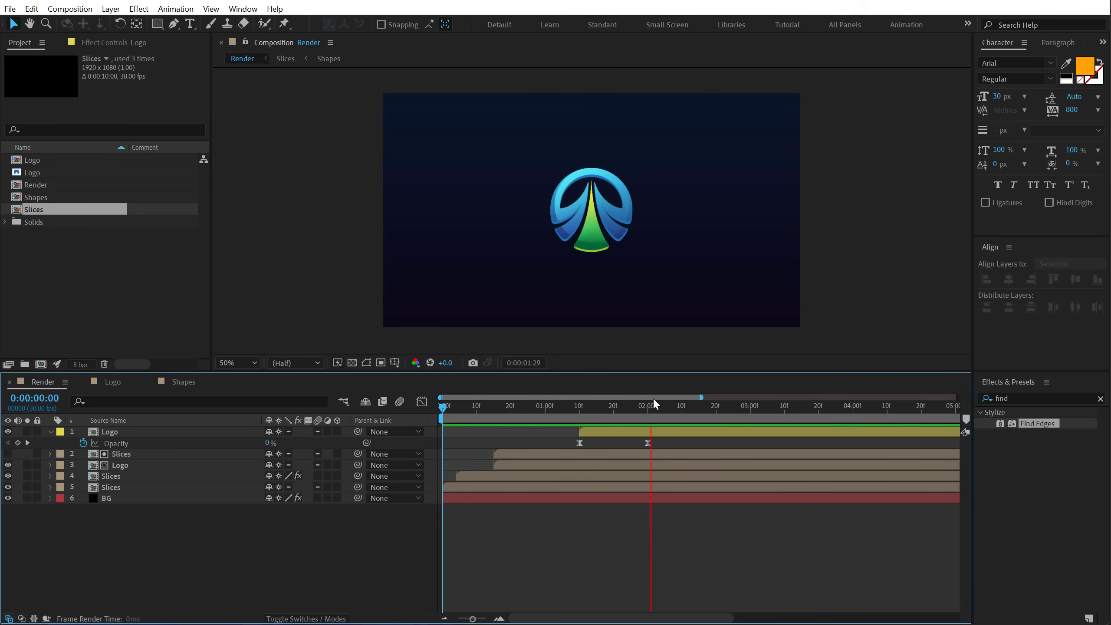
{"action": "key", "text": "space"}
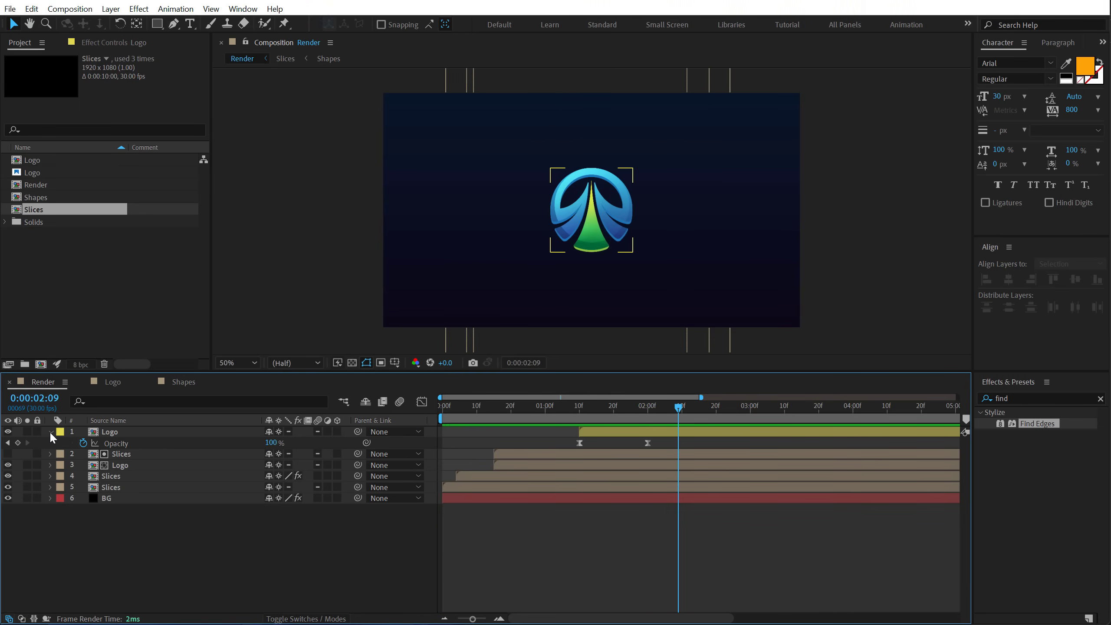
Add a new null object and set the top Logo layer's track matte to None
{"action": "left_click", "coordinate": [50, 431]}
{"action": "right_click", "coordinate": [123, 538]}
{"action": "mouse_move", "coordinate": [199, 374]}
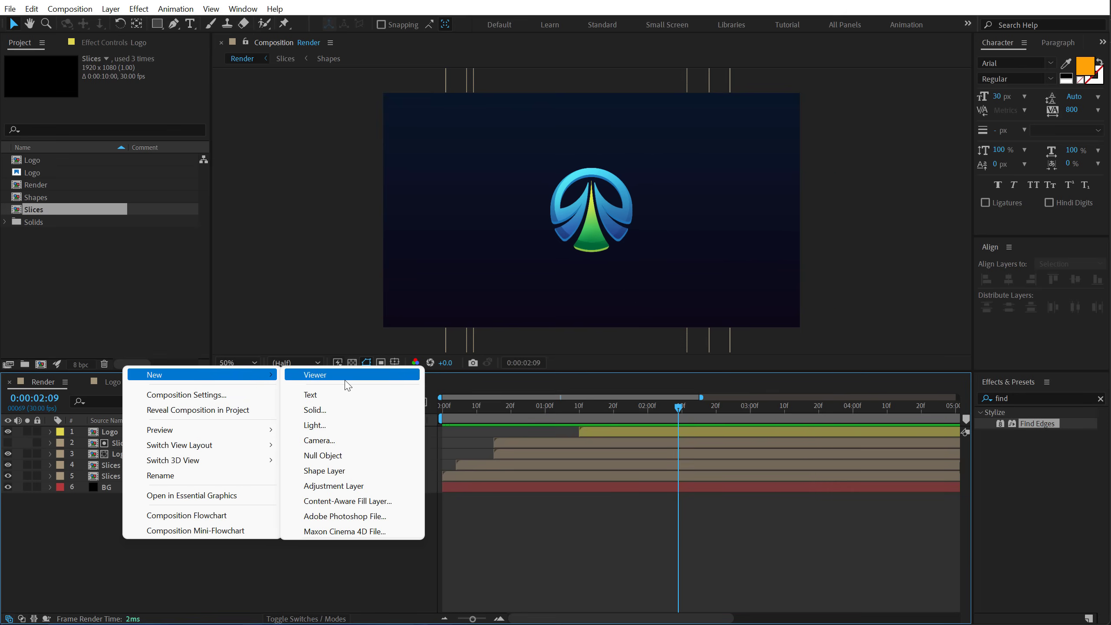
{"action": "left_click", "coordinate": [350, 455]}
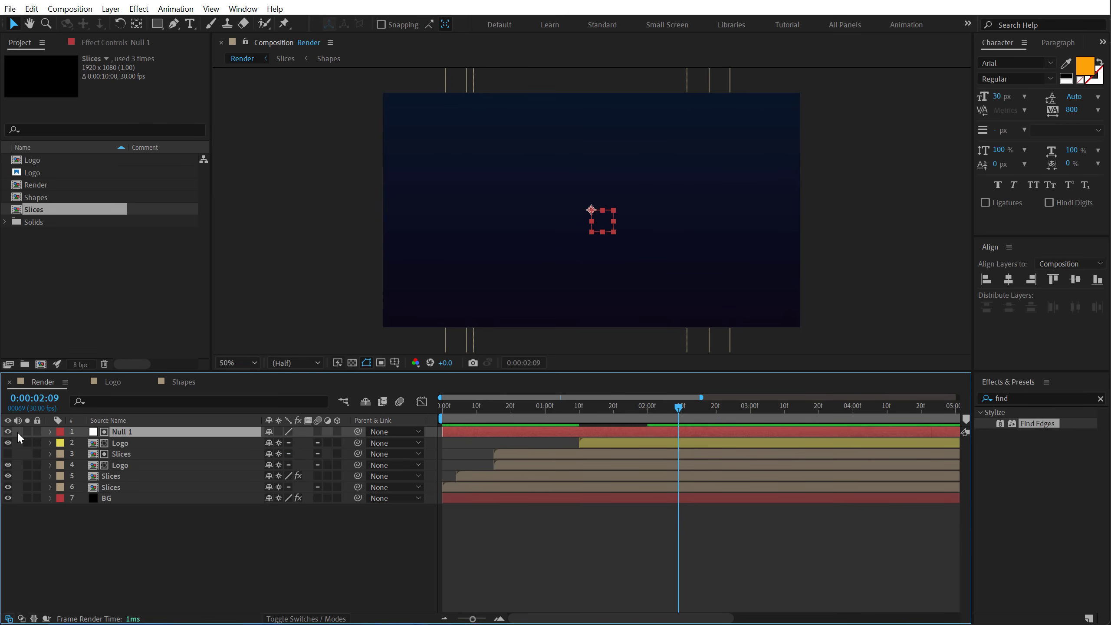
{"action": "key", "text": "F4"}
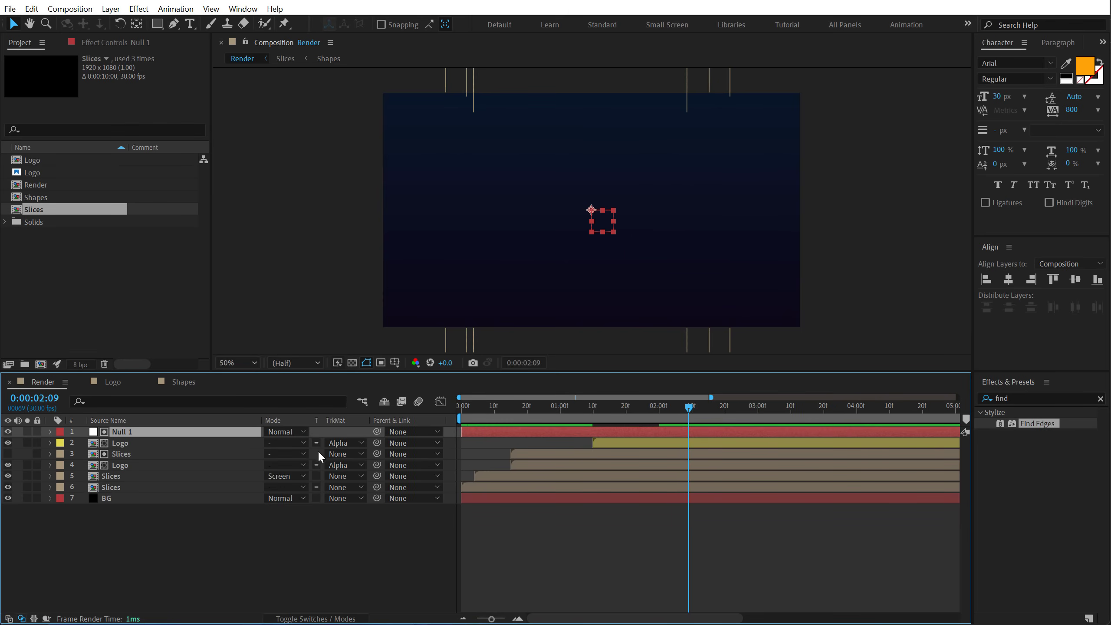
{"action": "left_click", "coordinate": [343, 443]}
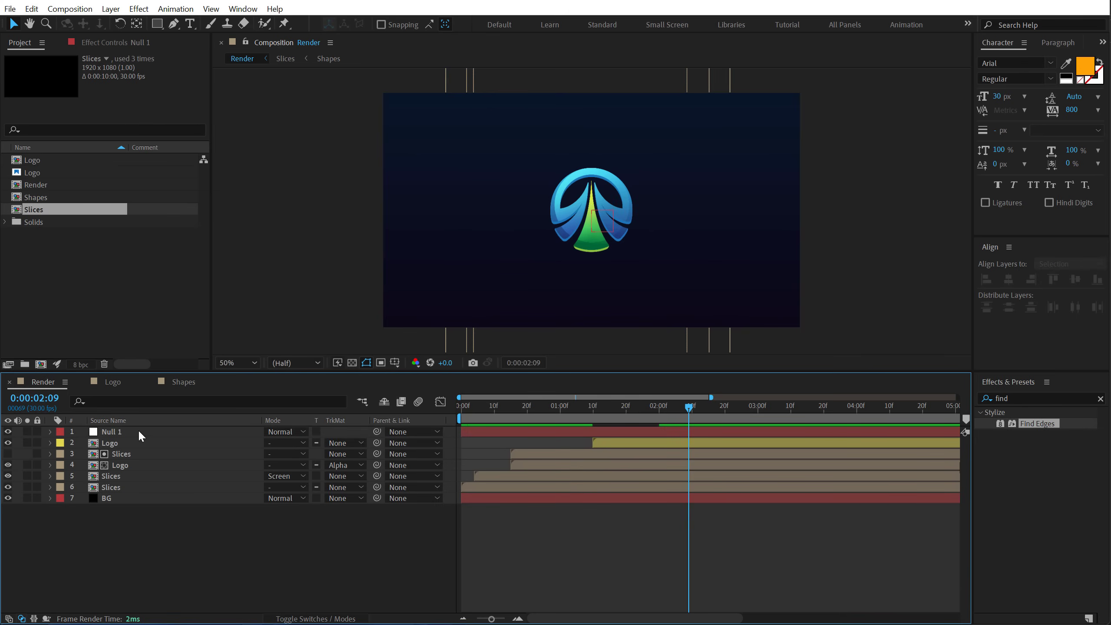
Rename the null to 'Scale' and hide it in the viewer
{"action": "left_click", "coordinate": [124, 433]}
{"action": "key", "text": "Return"}
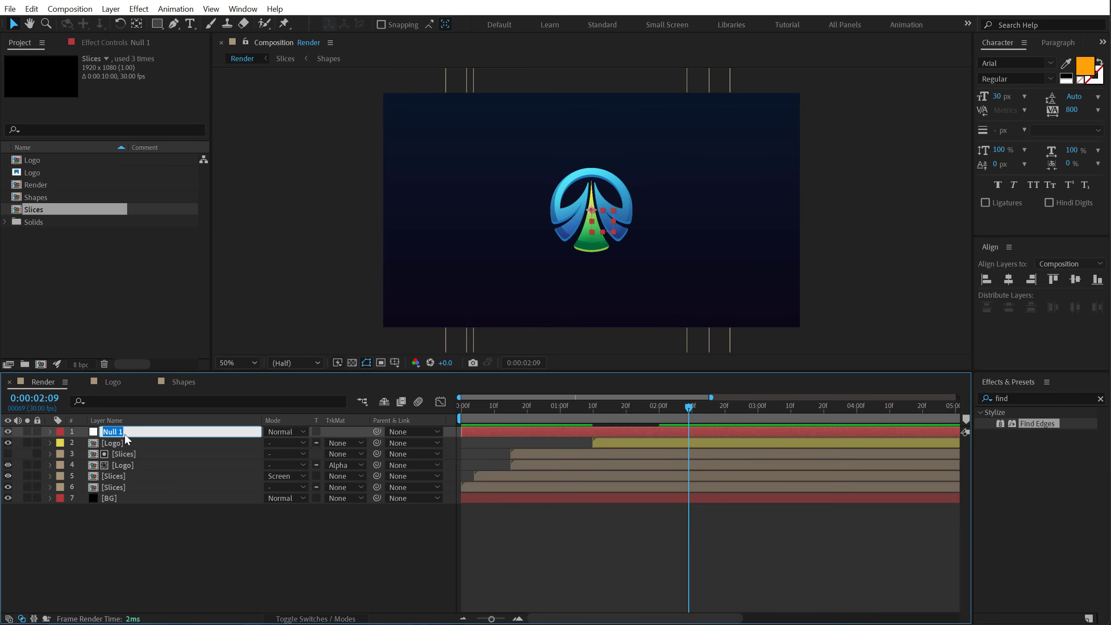
{"action": "type", "text": "Scale"}
{"action": "key", "text": "Return"}
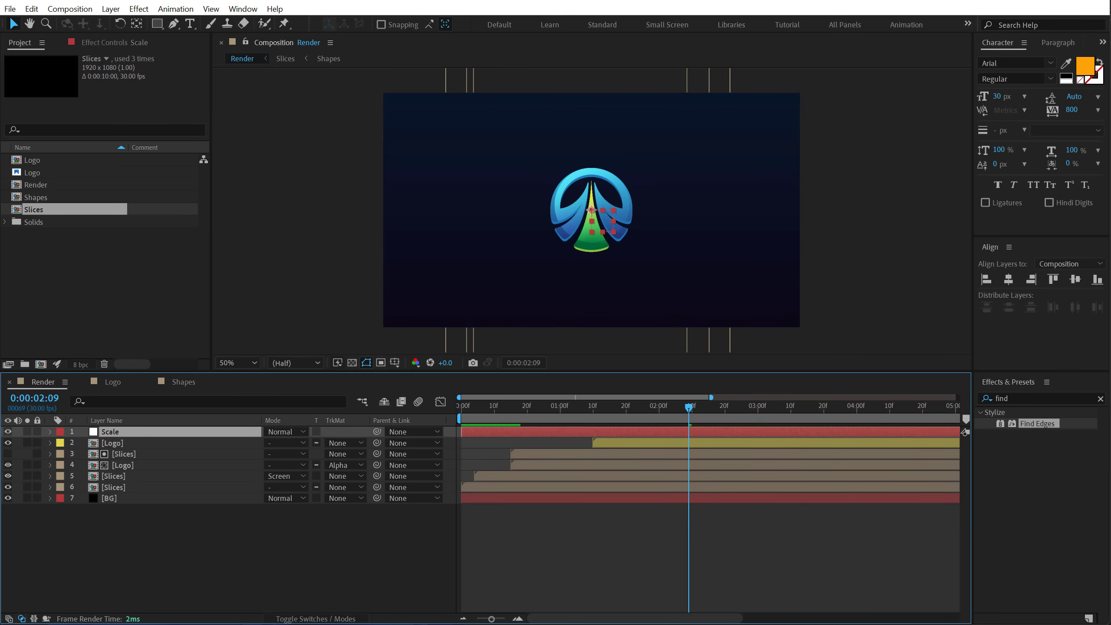
{"action": "left_click", "coordinate": [8, 432]}
Parent both Logo layers and all three Slices layers to the Scale null
{"action": "left_click", "coordinate": [113, 487]}
{"action": "left_click", "coordinate": [119, 443], "text": "shift"}
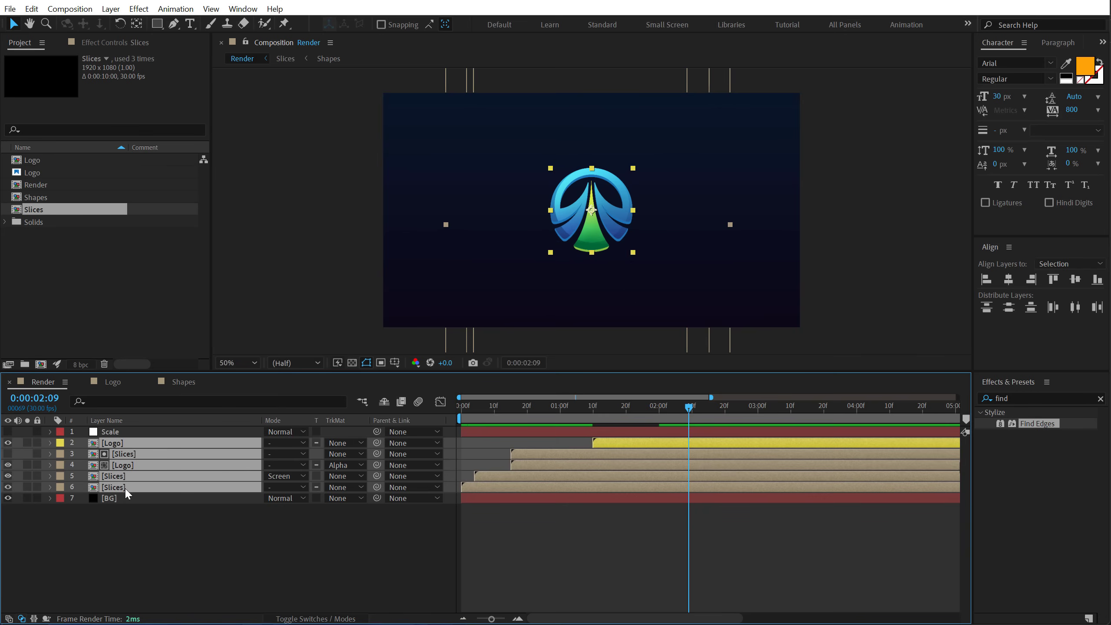
{"action": "left_click_drag", "start_coordinate": [374, 443], "coordinate": [118, 435]}
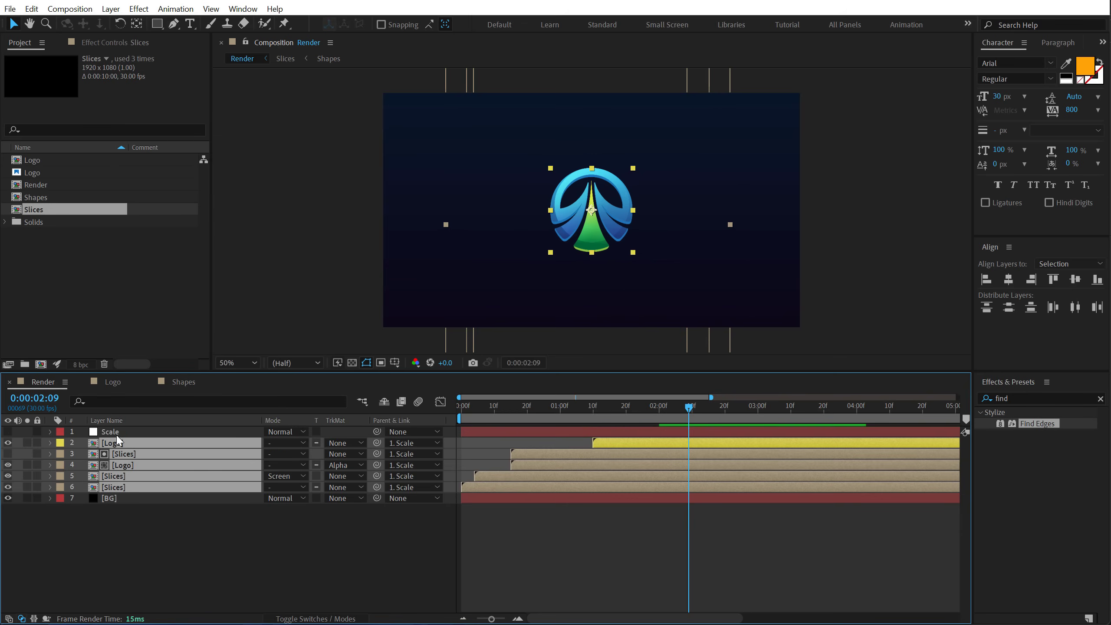
{"action": "right_click", "coordinate": [453, 424]}
{"action": "mouse_move", "coordinate": [503, 465]}
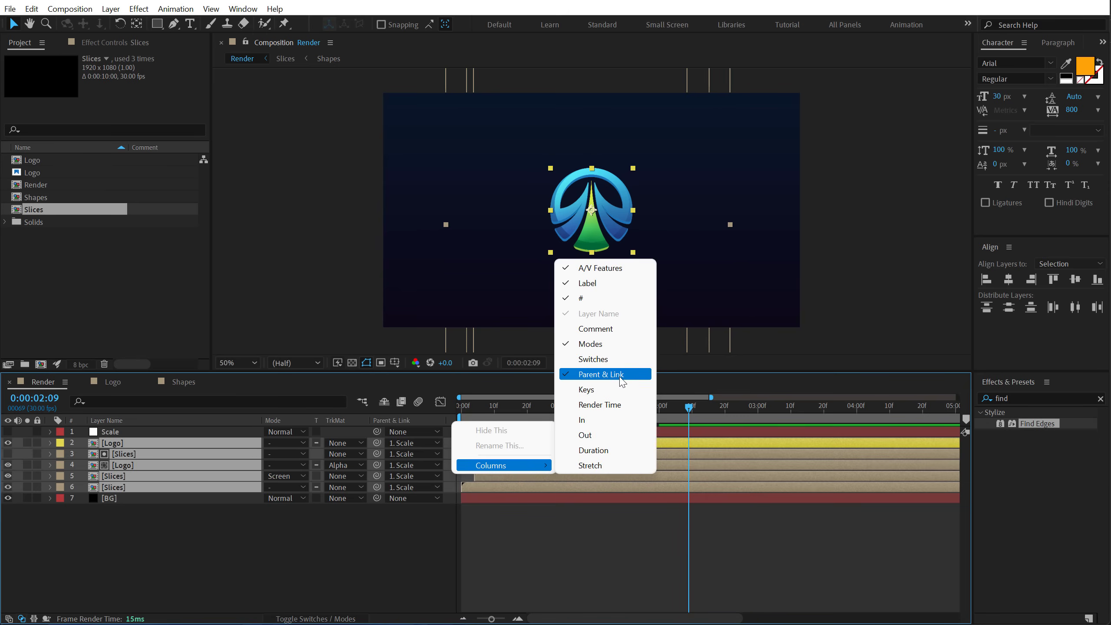
{"action": "left_click", "coordinate": [309, 542]}
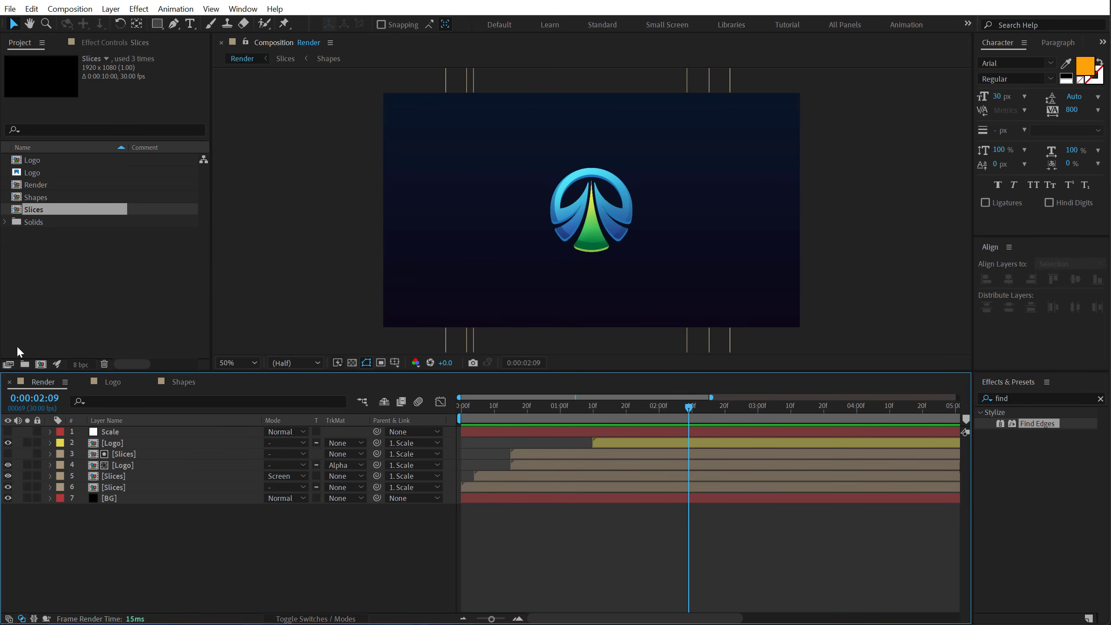
Set the Scale null's scale to 150% at frame 20
{"action": "left_click", "coordinate": [526, 415]}
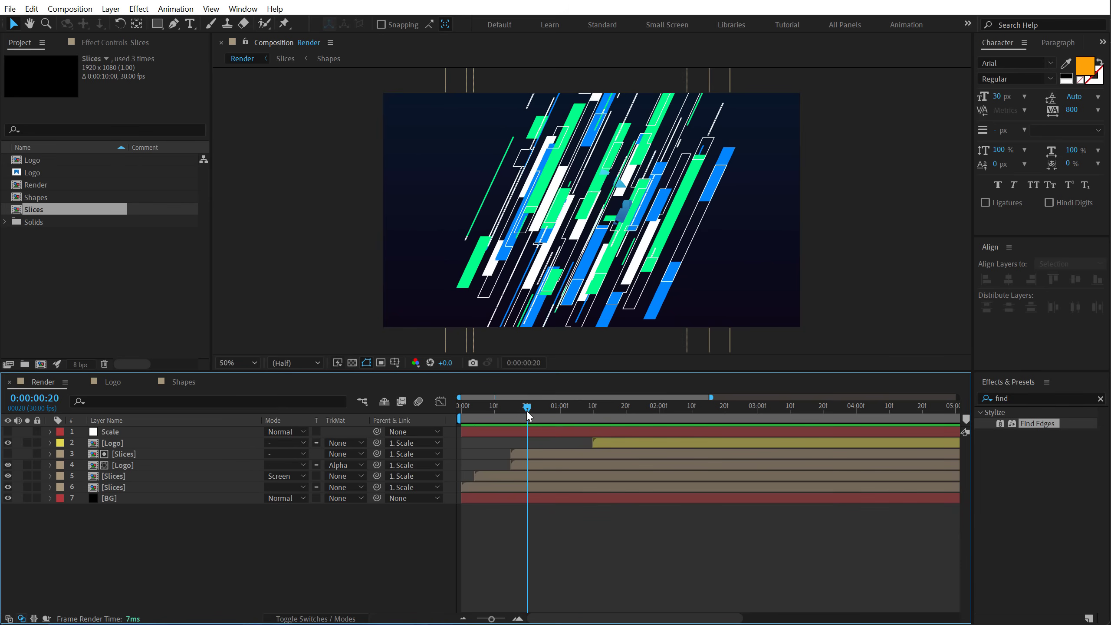
{"action": "left_click_drag", "start_coordinate": [527, 415], "coordinate": [527, 415]}
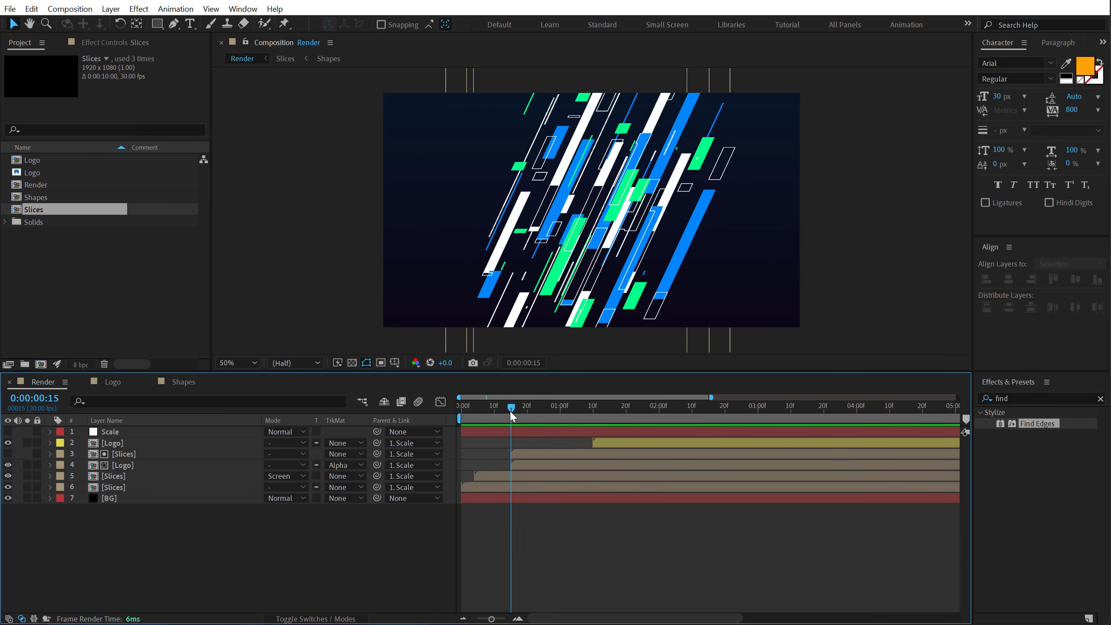
{"action": "left_click", "coordinate": [109, 433]}
{"action": "key", "text": "s"}
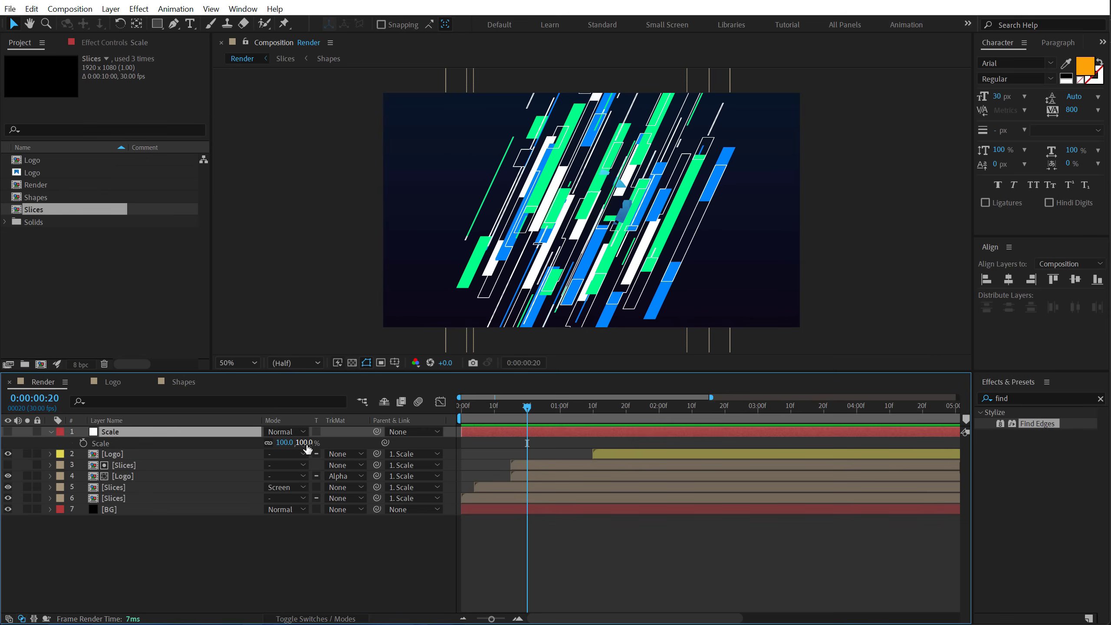
{"action": "left_click_drag", "start_coordinate": [307, 443], "coordinate": [335, 444]}
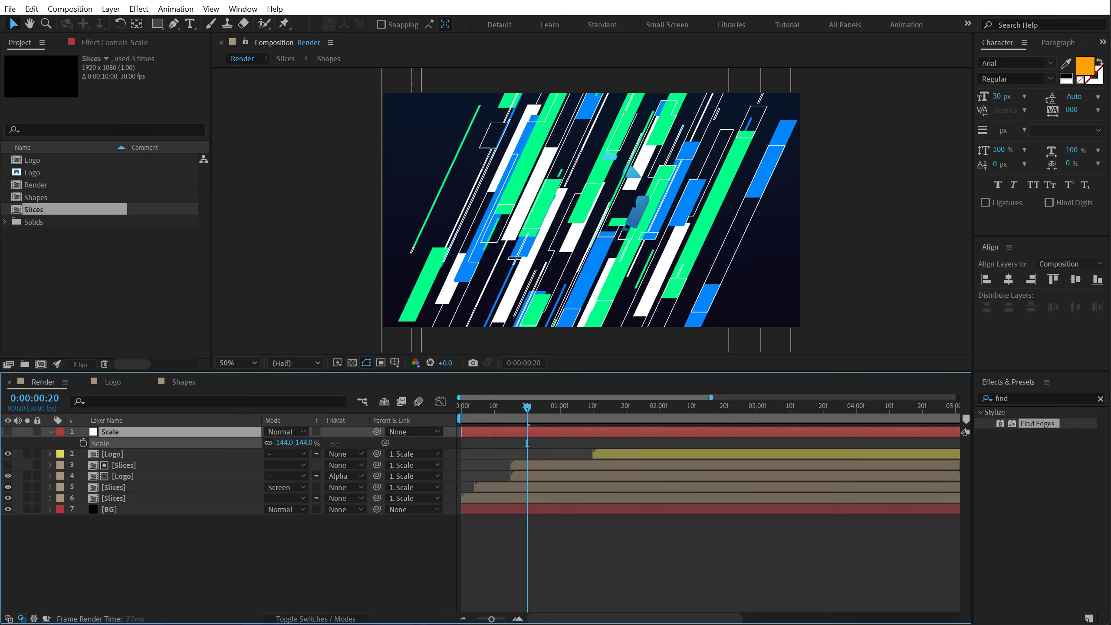
{"action": "left_click", "coordinate": [305, 443]}
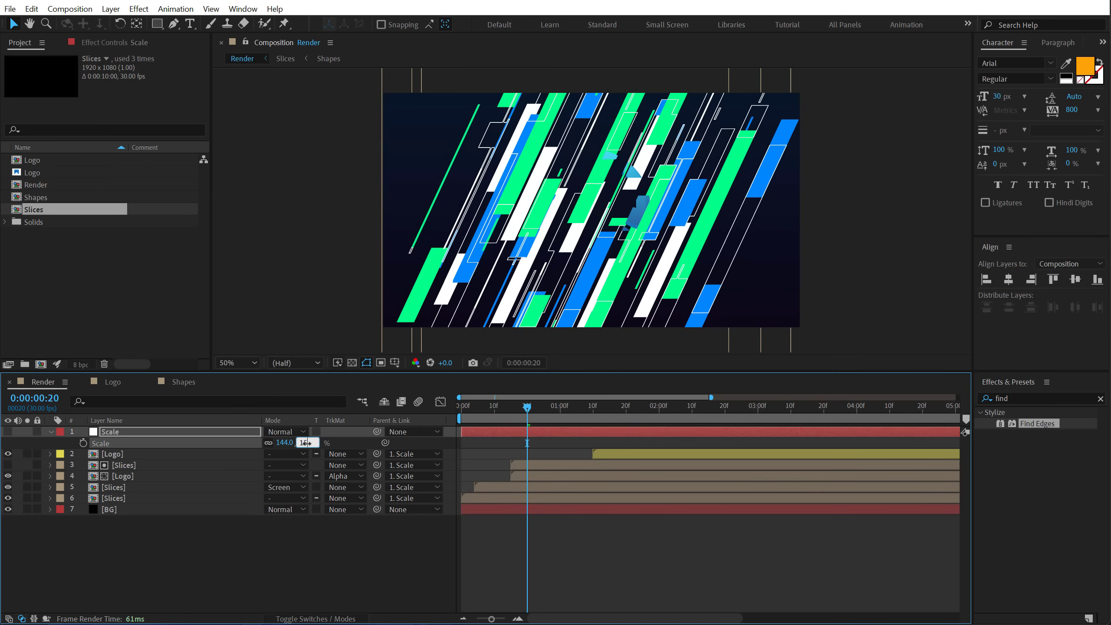
{"action": "type", "text": "160"}
{"action": "key", "text": "Return"}
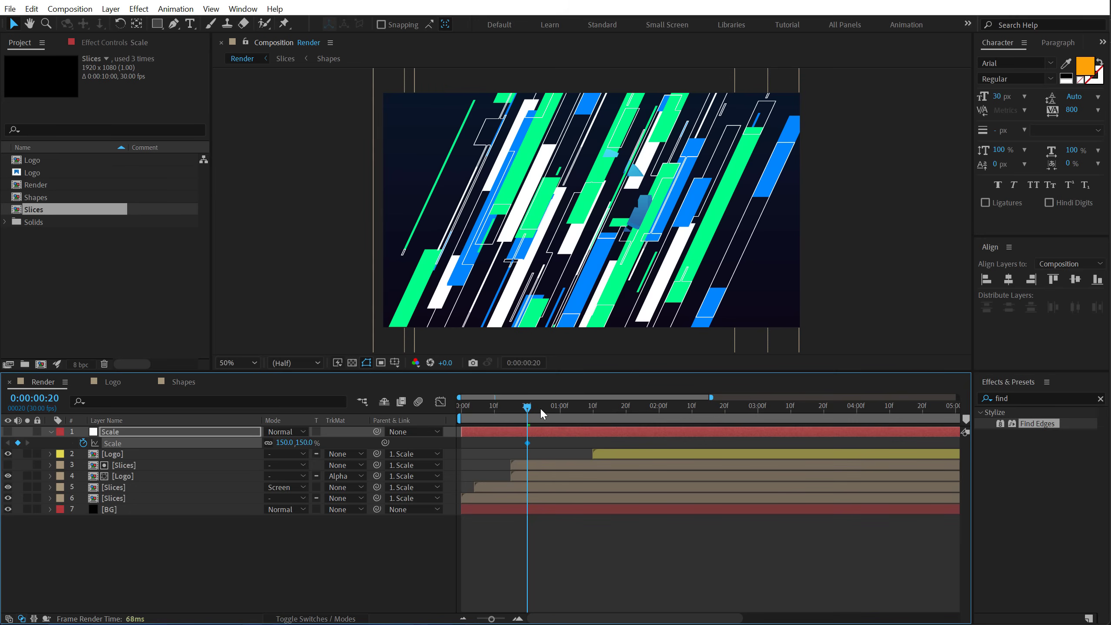
Add a 100% scale keyframe at 1:10 and ease both scale keyframes
{"action": "left_click_drag", "start_coordinate": [542, 408], "coordinate": [593, 412]}
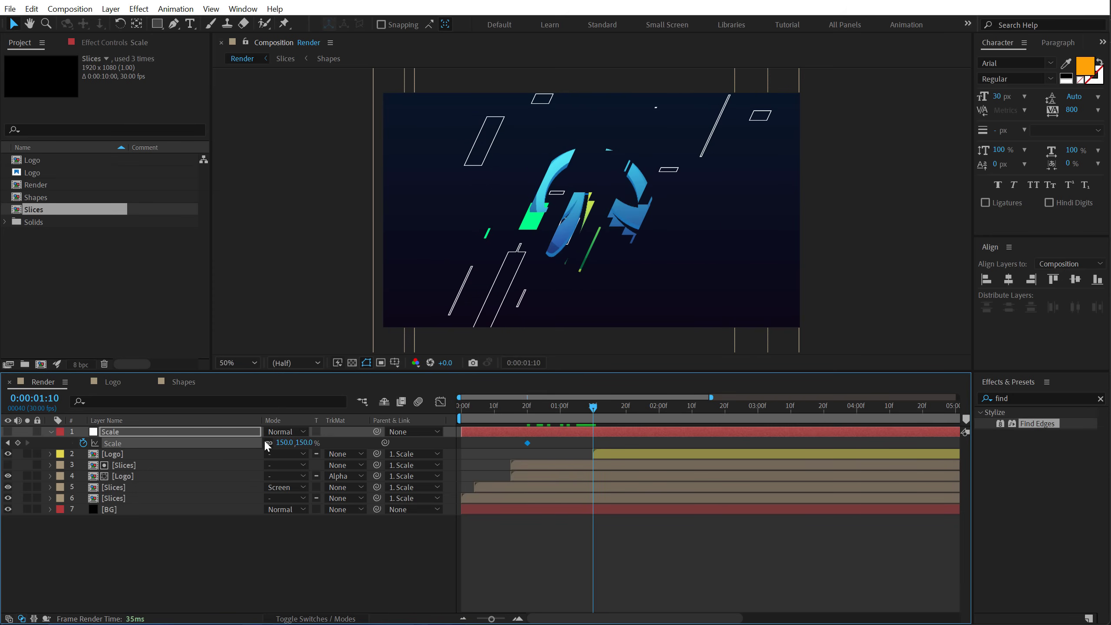
{"action": "left_click", "coordinate": [304, 444]}
{"action": "key", "text": "Return"}
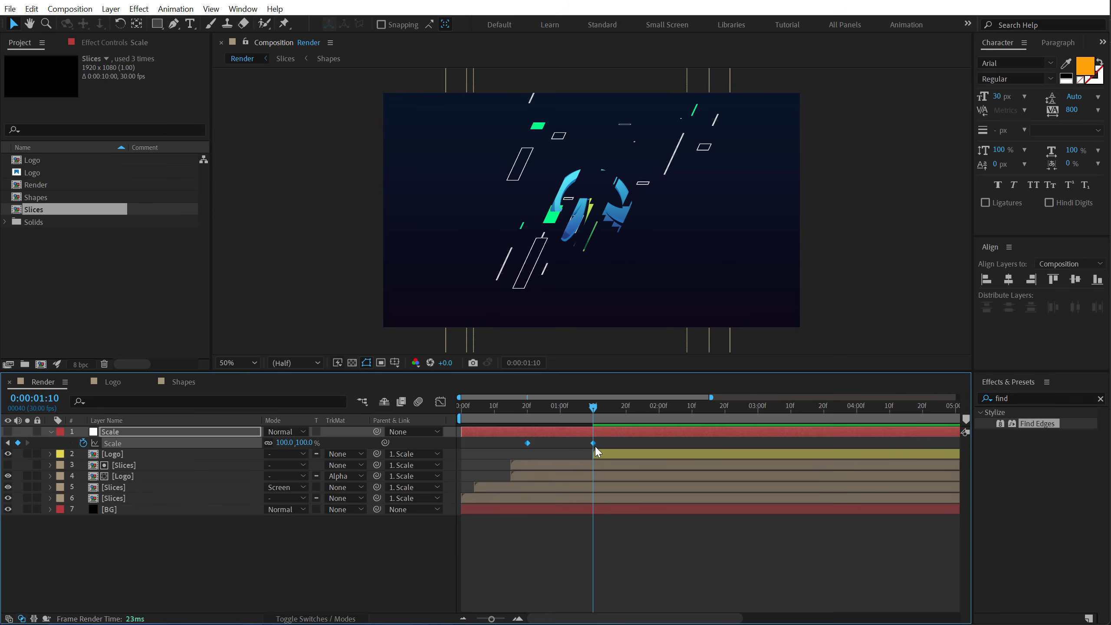
{"action": "right_click", "coordinate": [594, 444]}
{"action": "mouse_move", "coordinate": [669, 614]}
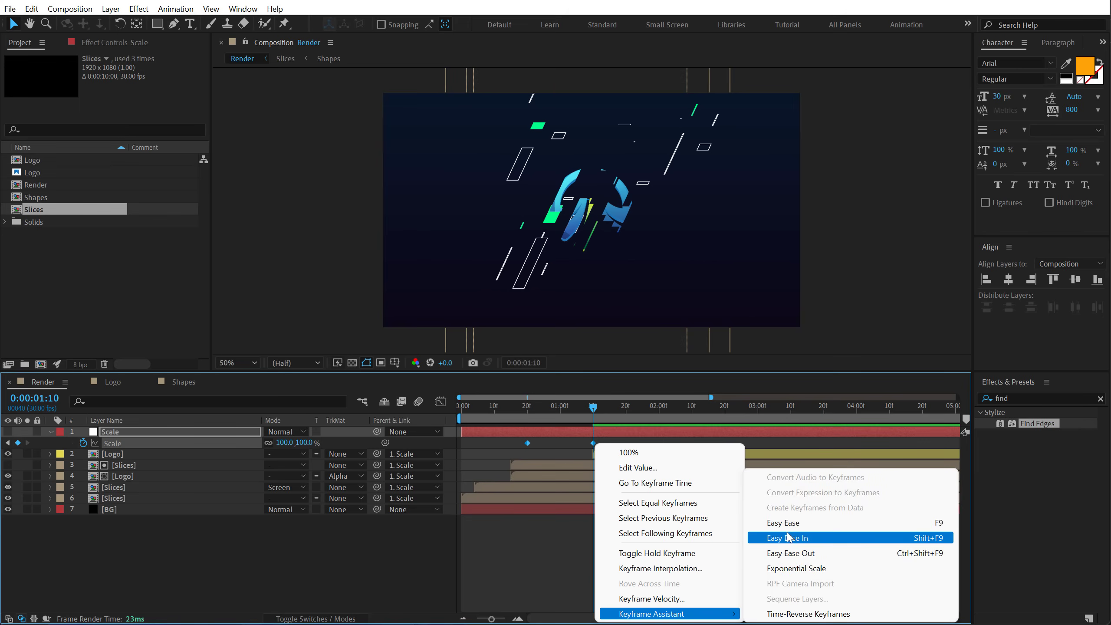
{"action": "left_click", "coordinate": [785, 522]}
In the Graph Editor's speed graph, drag the Scale keyframes' influence handles for a sharp start
{"action": "left_click", "coordinate": [440, 402]}
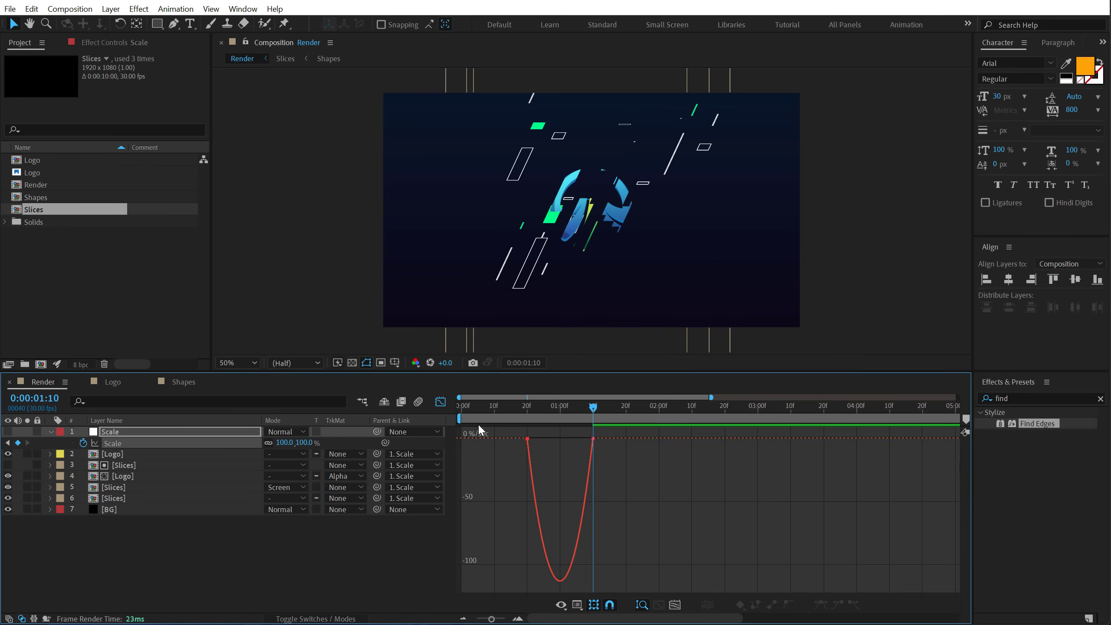
{"action": "right_click", "coordinate": [626, 464]}
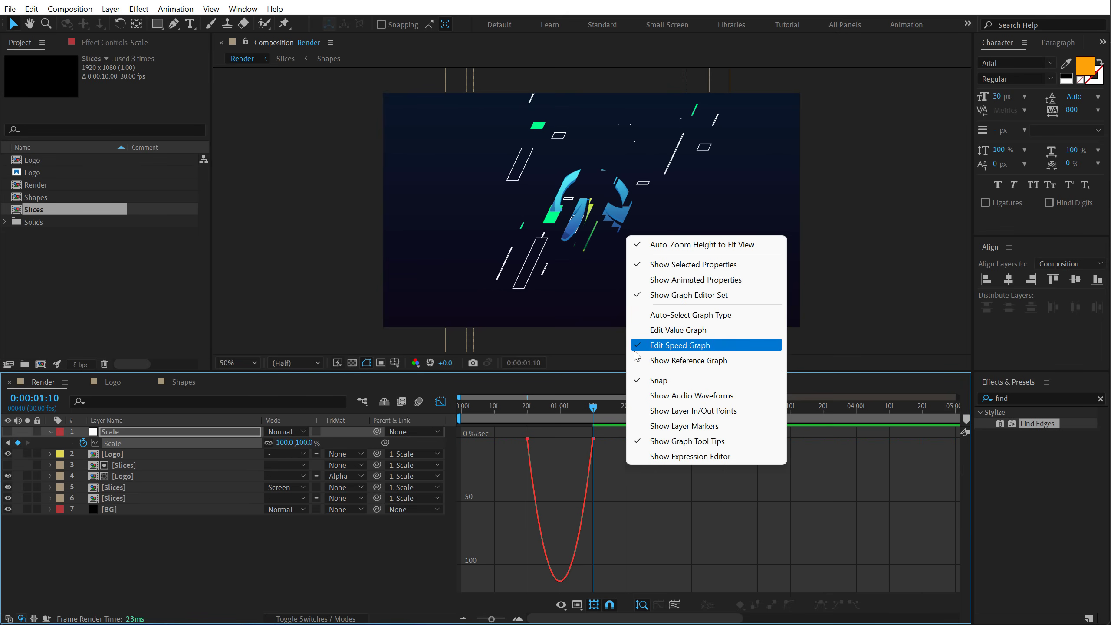
{"action": "left_click", "coordinate": [716, 352]}
{"action": "scroll", "coordinate": [494, 470], "scroll_direction": "up", "scroll_amount": 2, "text": "alt"}
{"action": "mouse_move", "coordinate": [774, 475]}
{"action": "left_mouse_down"}
{"action": "mouse_move", "coordinate": [698, 431]}
{"action": "mouse_move", "coordinate": [577, 437]}
{"action": "left_mouse_up"}
{"action": "left_click", "coordinate": [557, 408]}
Preview the reshaped scale-down animation
{"action": "key", "text": "space"}
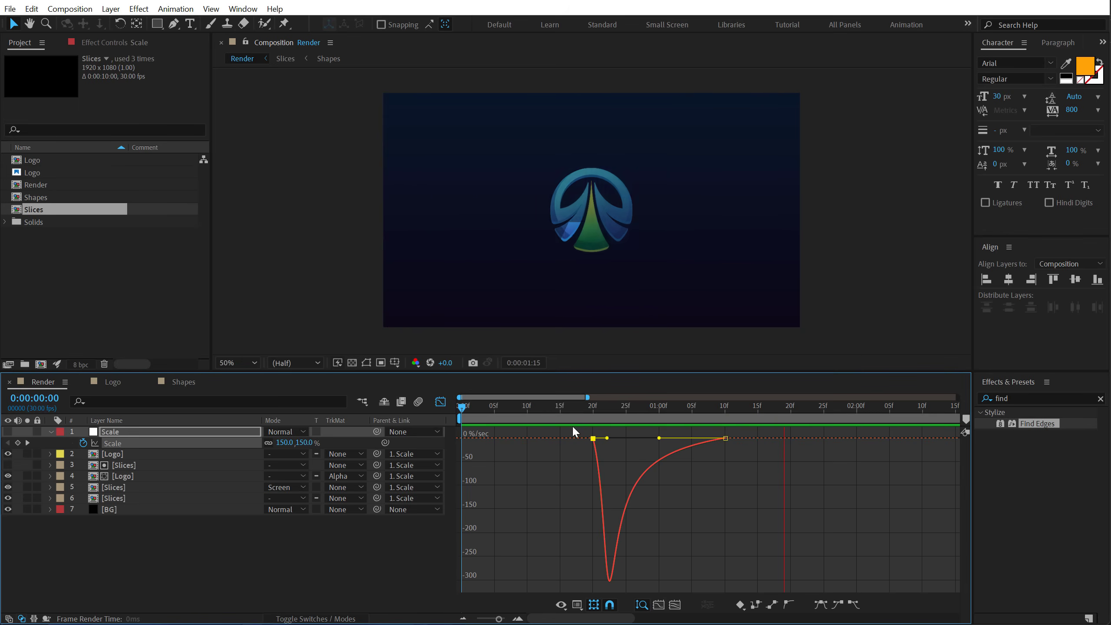
{"action": "left_click", "coordinate": [573, 407]}
{"action": "key", "text": "shift+F3"}
{"action": "key", "text": "space"}
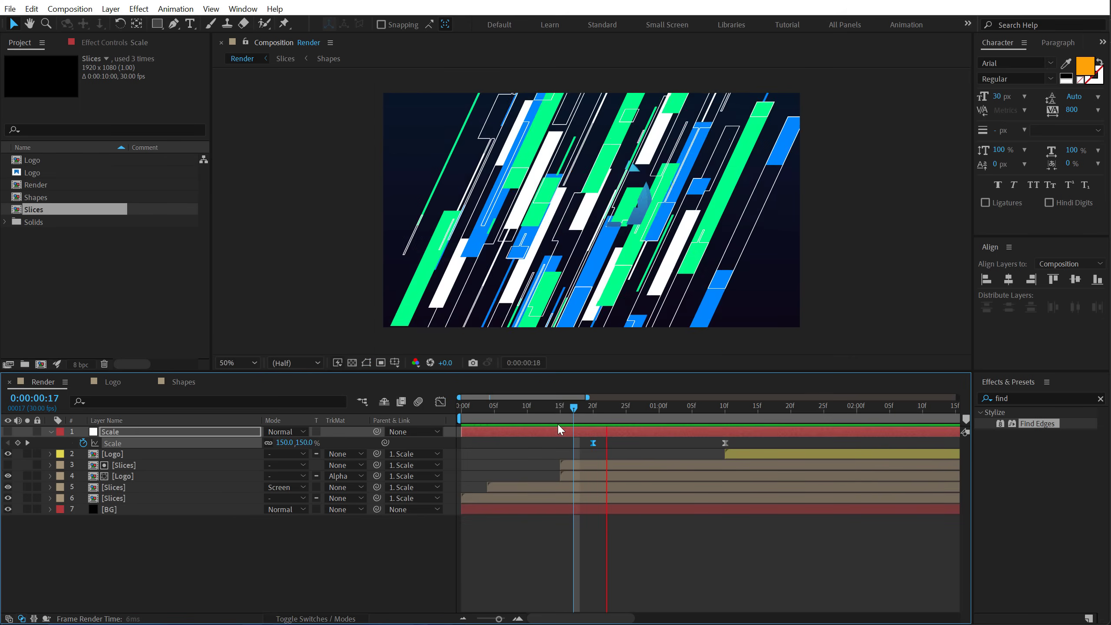
Move the Scale keyframes to 0:25 and 1:20
{"action": "left_click", "coordinate": [625, 411]}
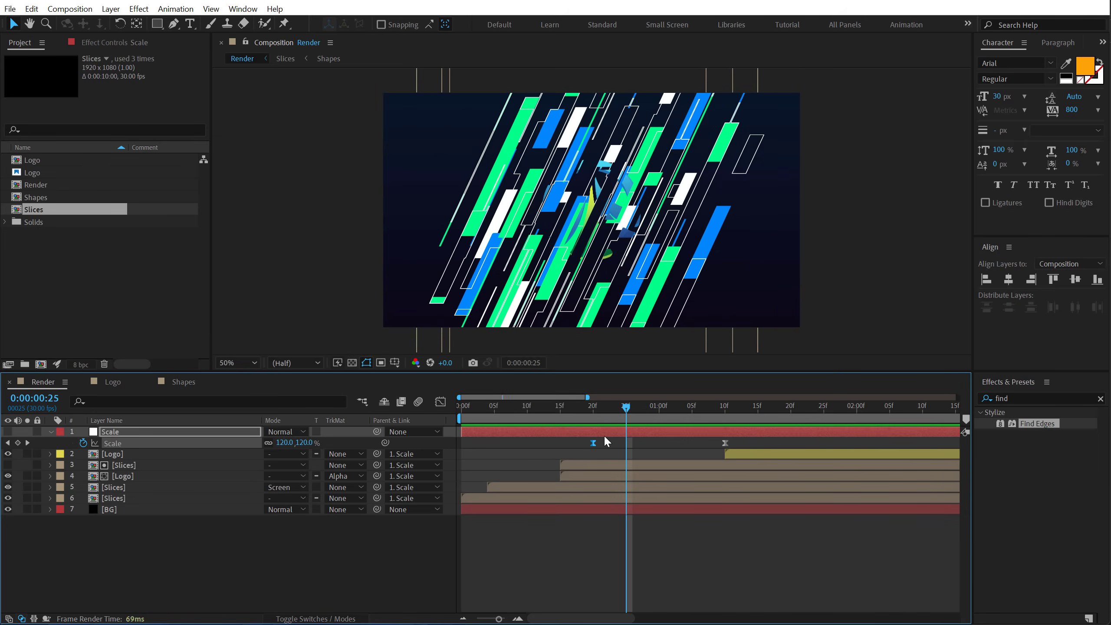
{"action": "left_click_drag", "start_coordinate": [593, 443], "coordinate": [626, 443]}
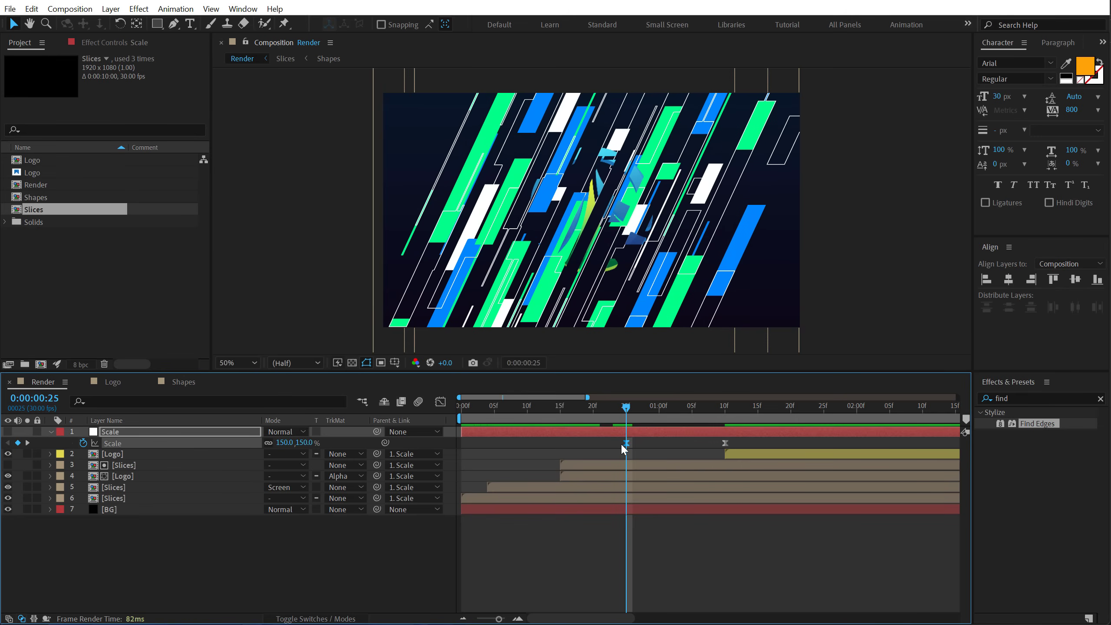
{"action": "left_click_drag", "start_coordinate": [725, 443], "coordinate": [757, 444]}
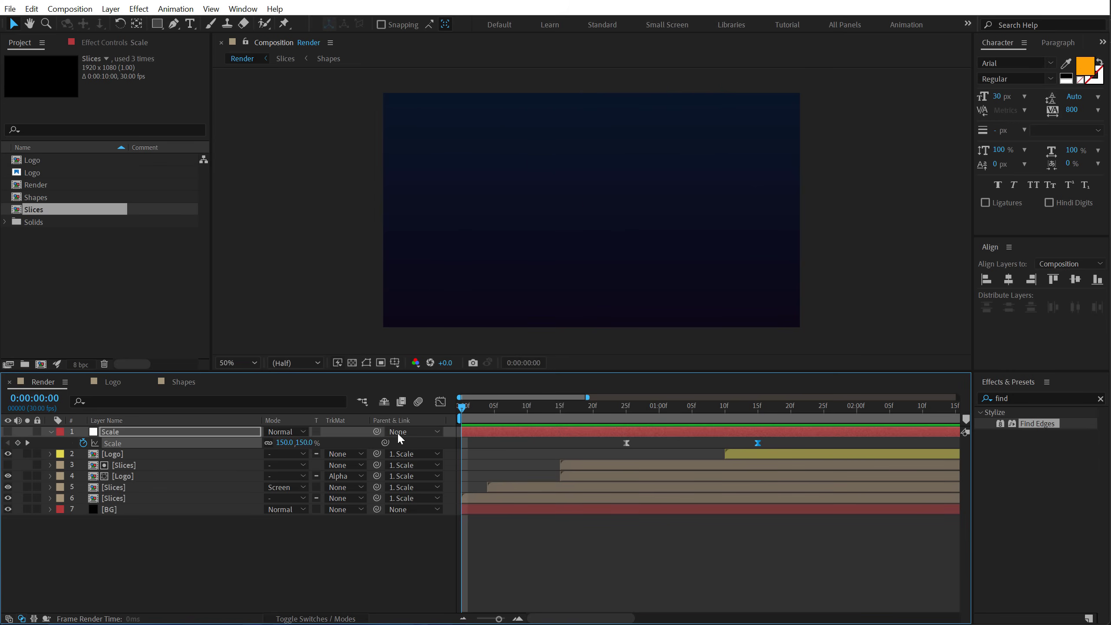
{"action": "left_click", "coordinate": [641, 411]}
{"action": "left_click_drag", "start_coordinate": [654, 410], "coordinate": [698, 410]}
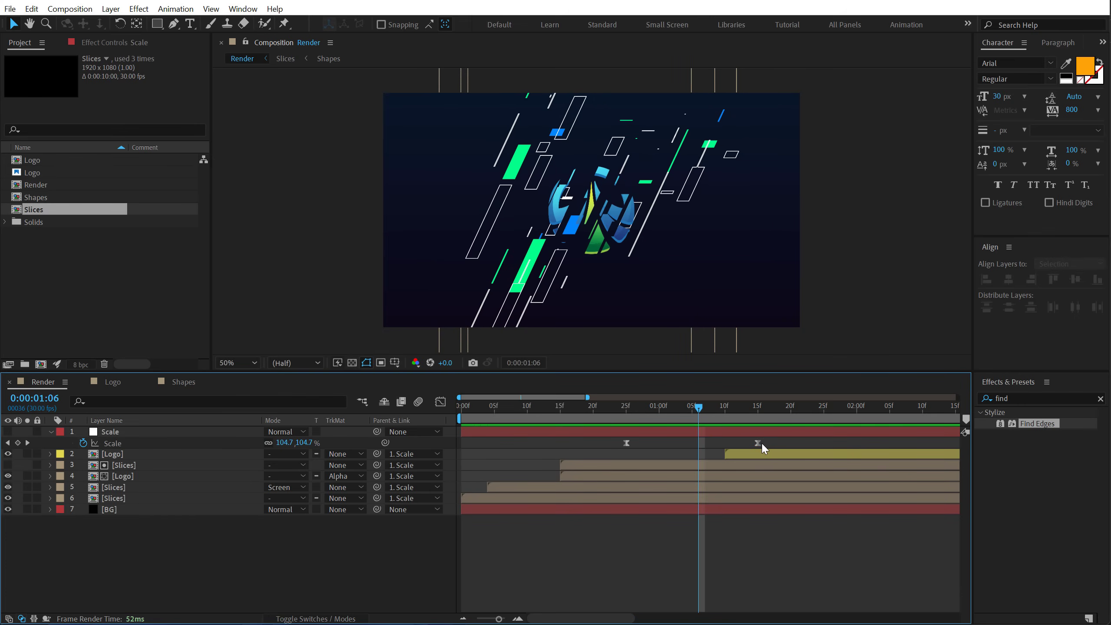
{"action": "left_click_drag", "start_coordinate": [760, 443], "coordinate": [792, 443]}
{"action": "left_click_drag", "start_coordinate": [700, 410], "coordinate": [786, 411]}
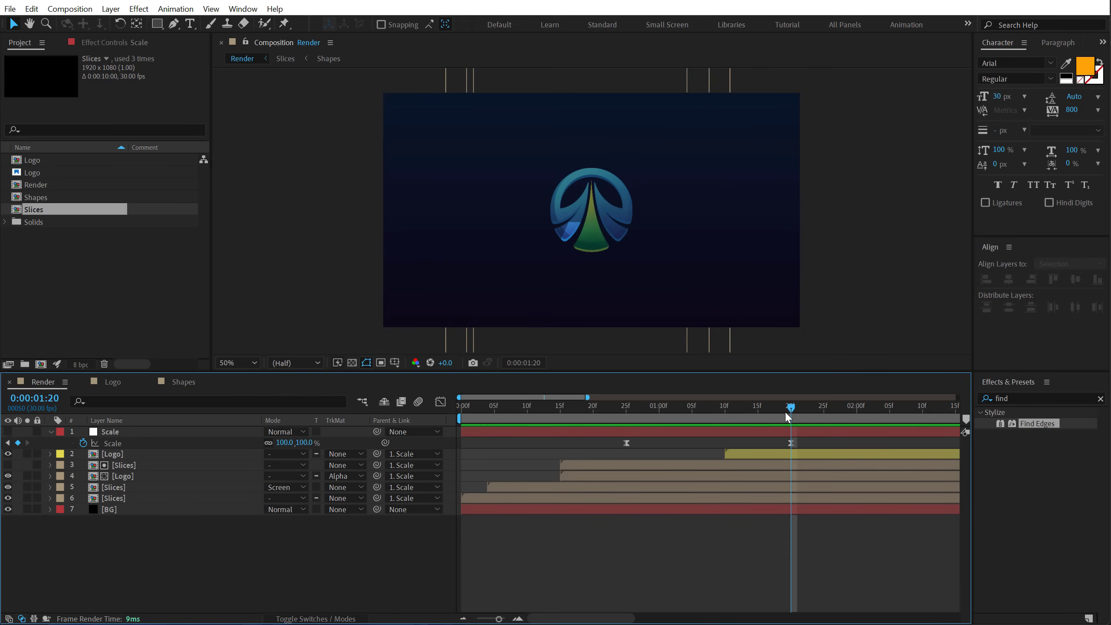
{"action": "left_click", "coordinate": [307, 442]}
{"action": "key", "text": "Return"}
Move the fading Logo layer's start to about 1:01 and collapse the Scale properties
{"action": "left_click", "coordinate": [559, 413]}
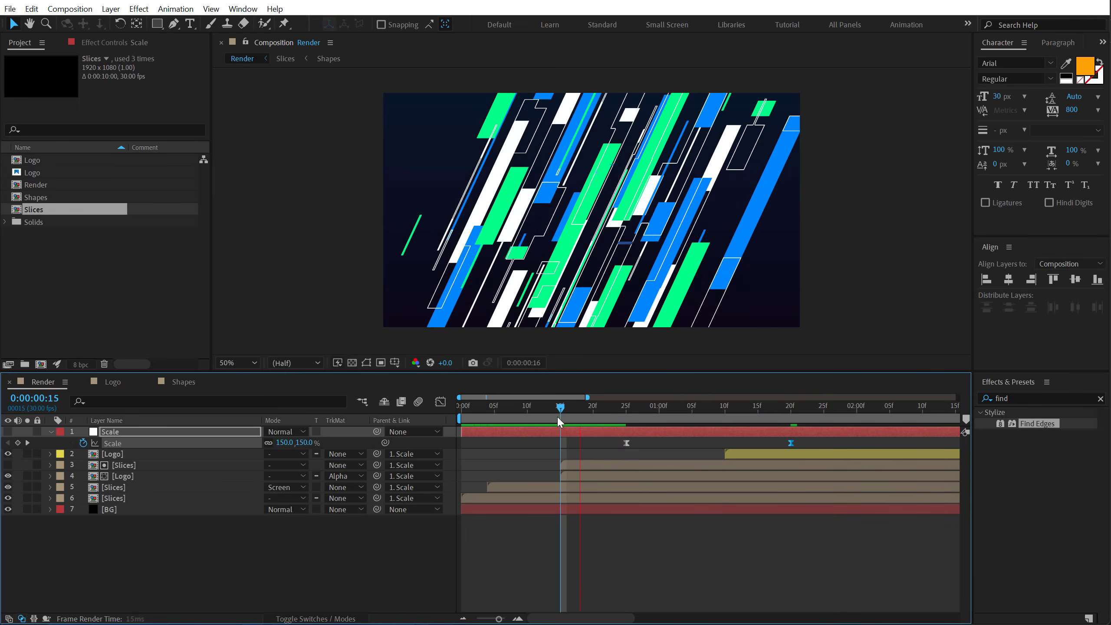
{"action": "left_click", "coordinate": [718, 409]}
{"action": "left_click_drag", "start_coordinate": [735, 452], "coordinate": [675, 455]}
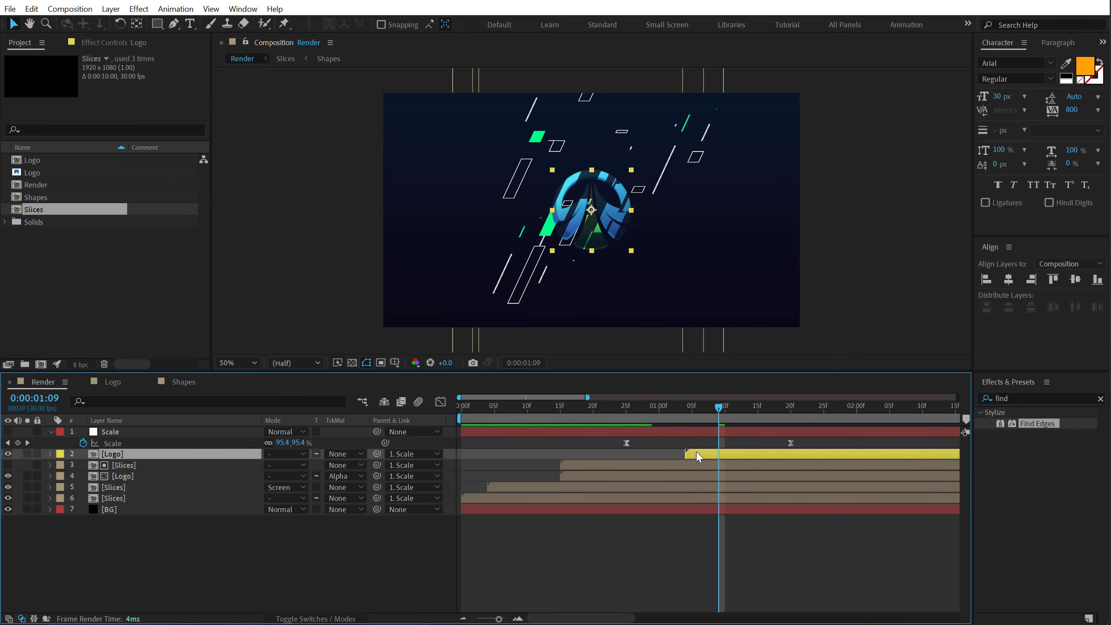
{"action": "left_click", "coordinate": [639, 409]}
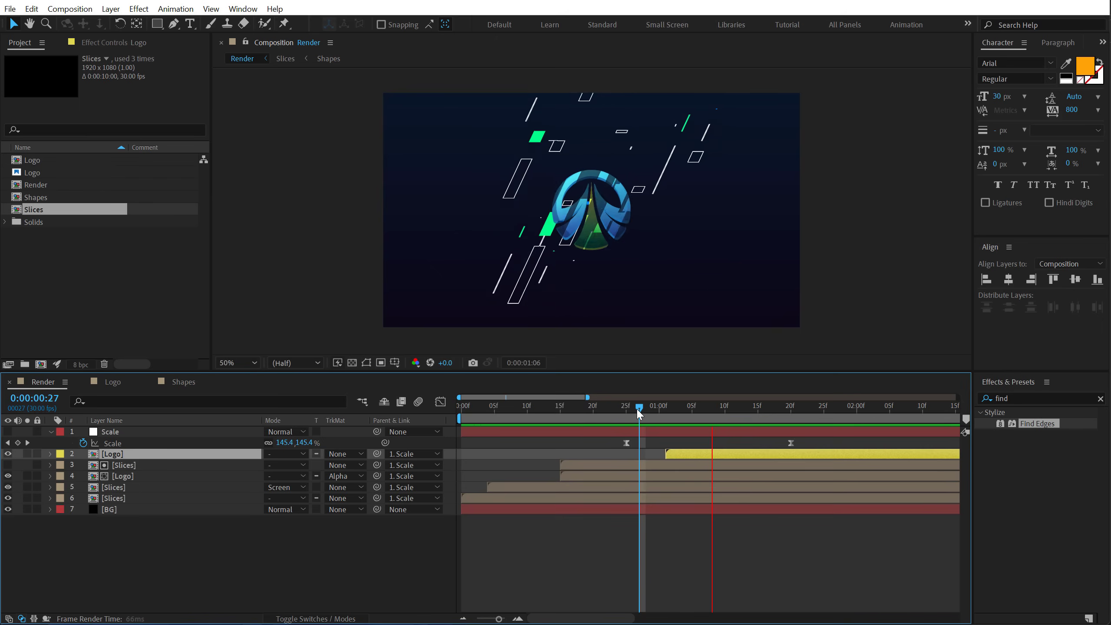
{"action": "mouse_move", "coordinate": [724, 409]}
{"action": "left_mouse_down"}
{"action": "mouse_move", "coordinate": [805, 408]}
{"action": "mouse_move", "coordinate": [626, 408]}
{"action": "mouse_move", "coordinate": [632, 422]}
{"action": "mouse_move", "coordinate": [712, 417]}
{"action": "mouse_move", "coordinate": [666, 409]}
{"action": "left_mouse_up"}
{"action": "left_click", "coordinate": [50, 432]}
{"action": "left_click", "coordinate": [130, 569]}
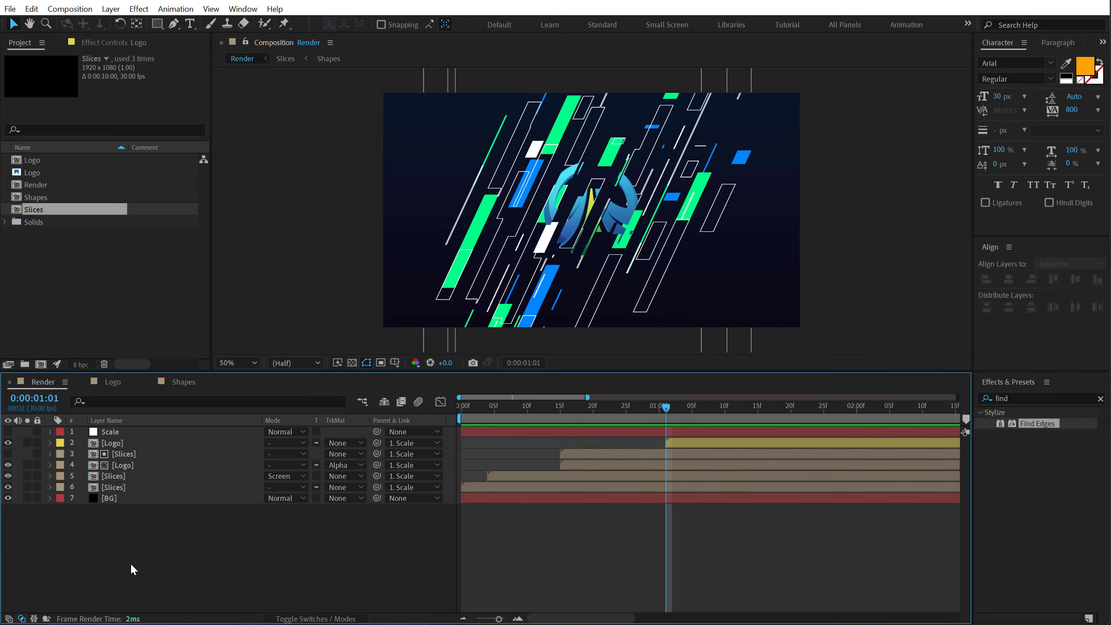
Add a new adjustment layer named 'Glow' at 0:25
{"action": "left_click", "coordinate": [627, 404]}
{"action": "right_click", "coordinate": [211, 544]}
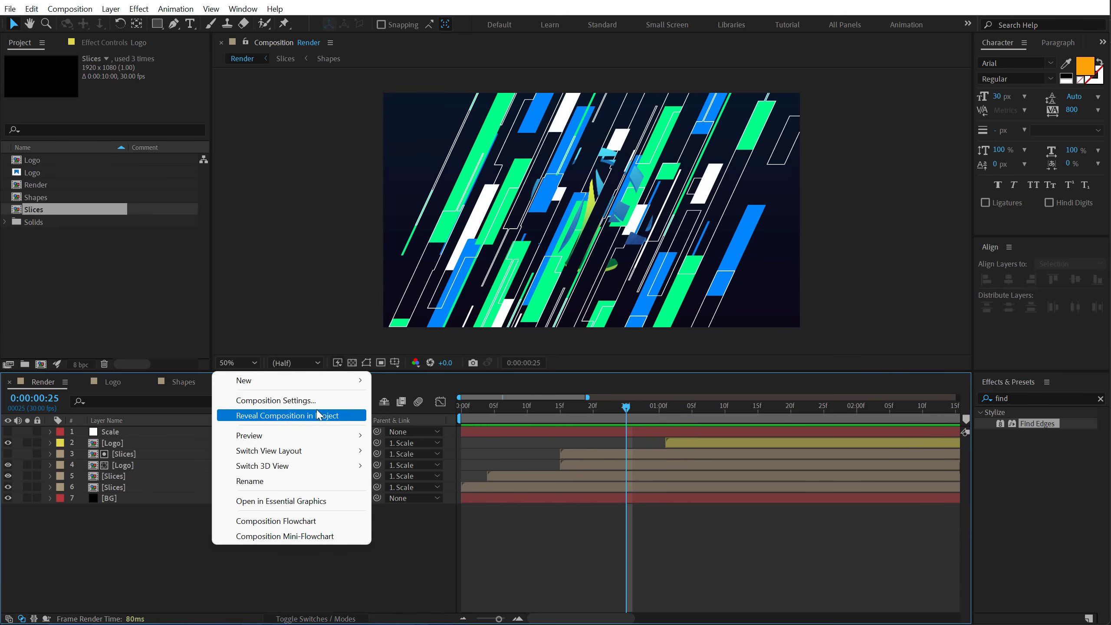
{"action": "left_click", "coordinate": [431, 492]}
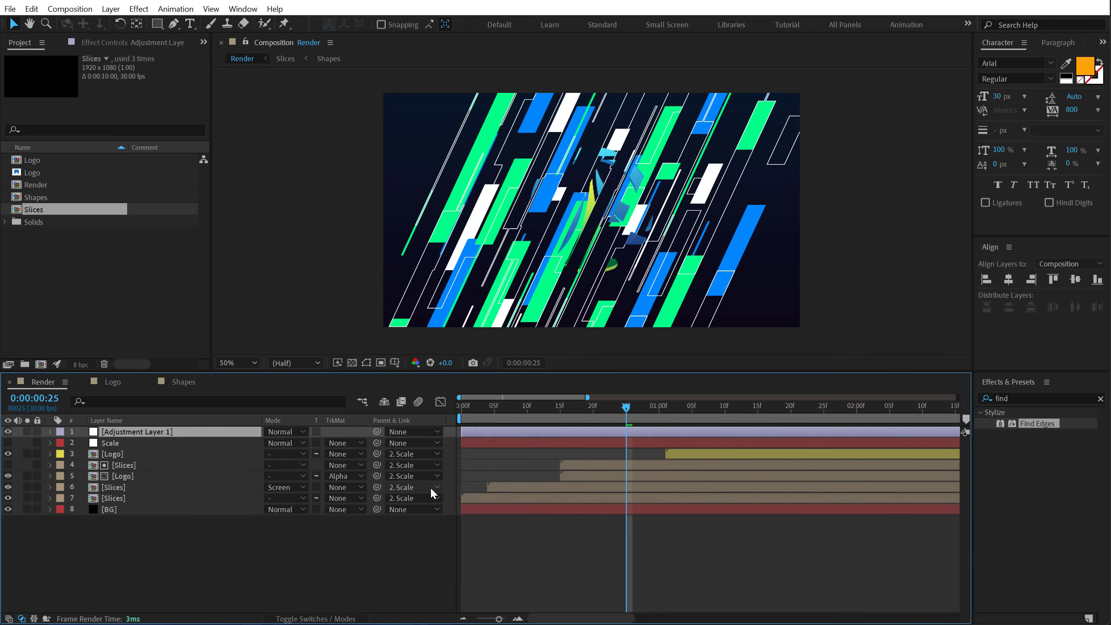
{"action": "key", "text": "Return"}
{"action": "type", "text": "Glow"}
{"action": "key", "text": "Return"}
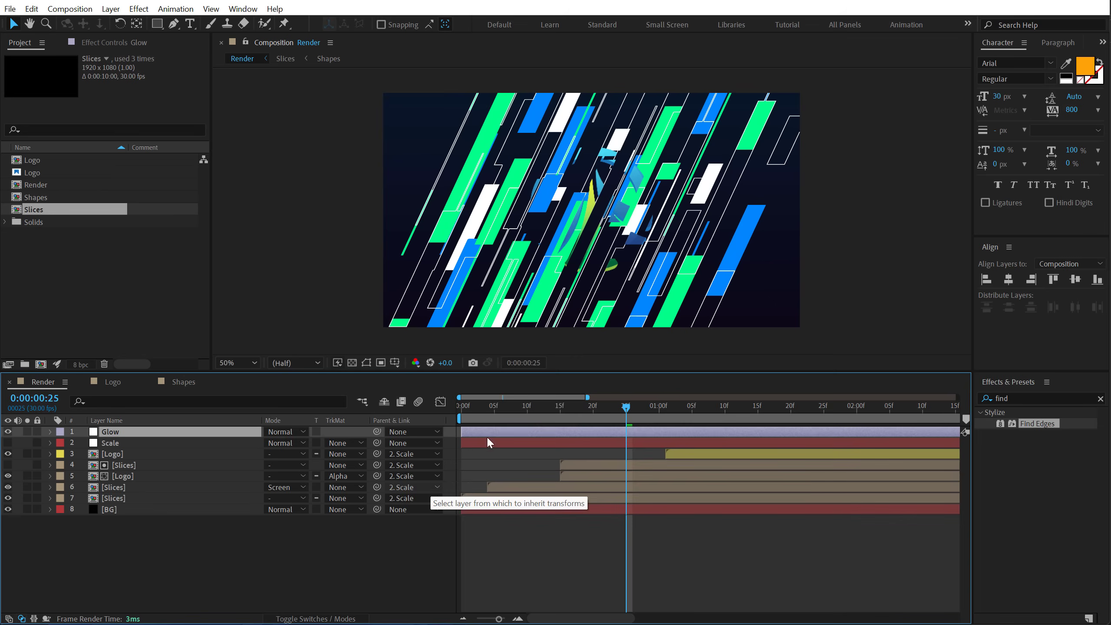
Apply the Glow effect from Effects & Presets to the Glow layer
{"action": "left_click", "coordinate": [1005, 399]}
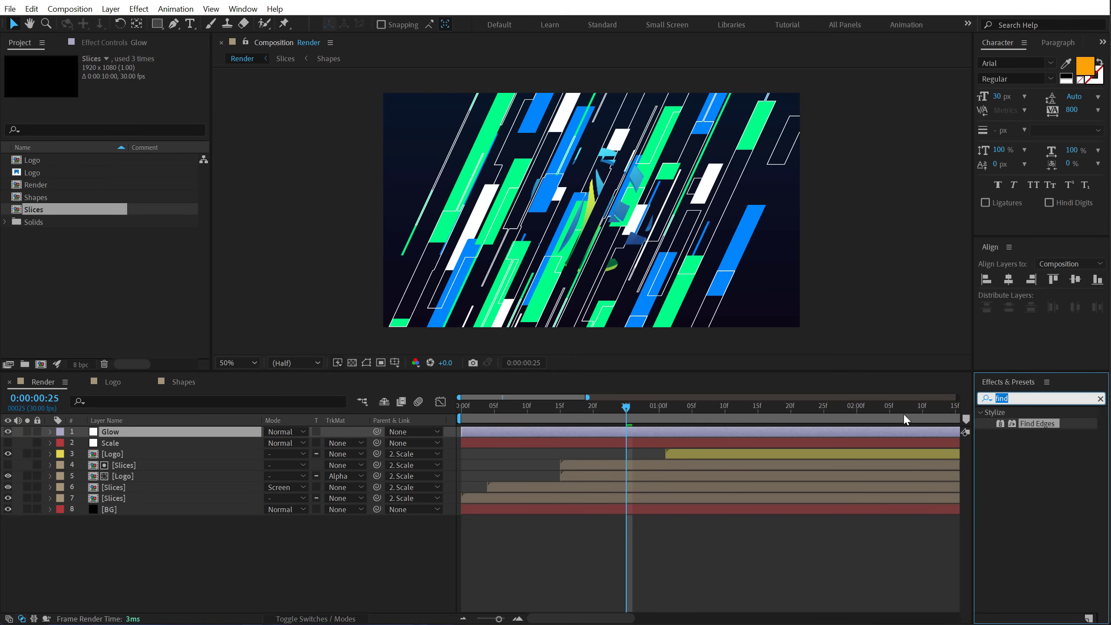
{"action": "type", "text": "glow"}
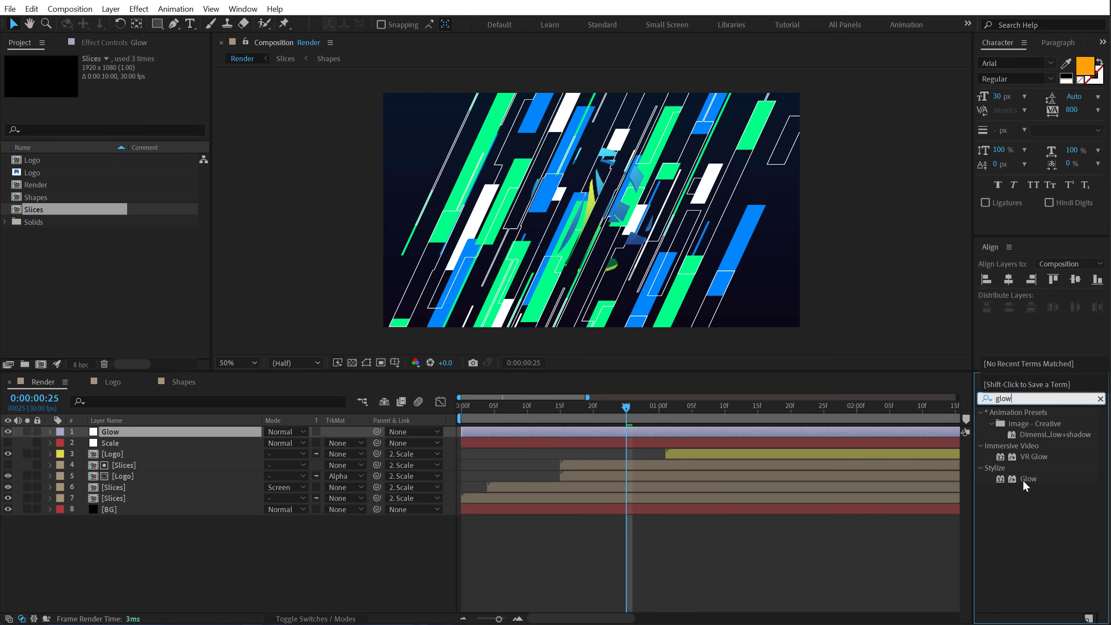
{"action": "double_click", "coordinate": [1025, 479]}
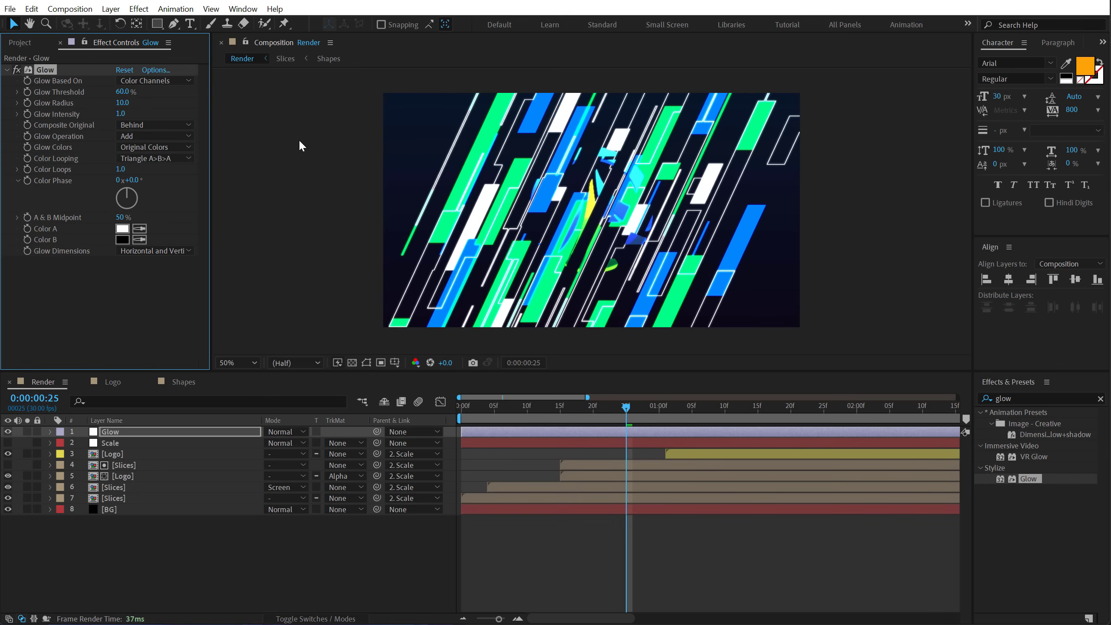
{"action": "left_click_drag", "start_coordinate": [211, 140], "coordinate": [252, 141]}
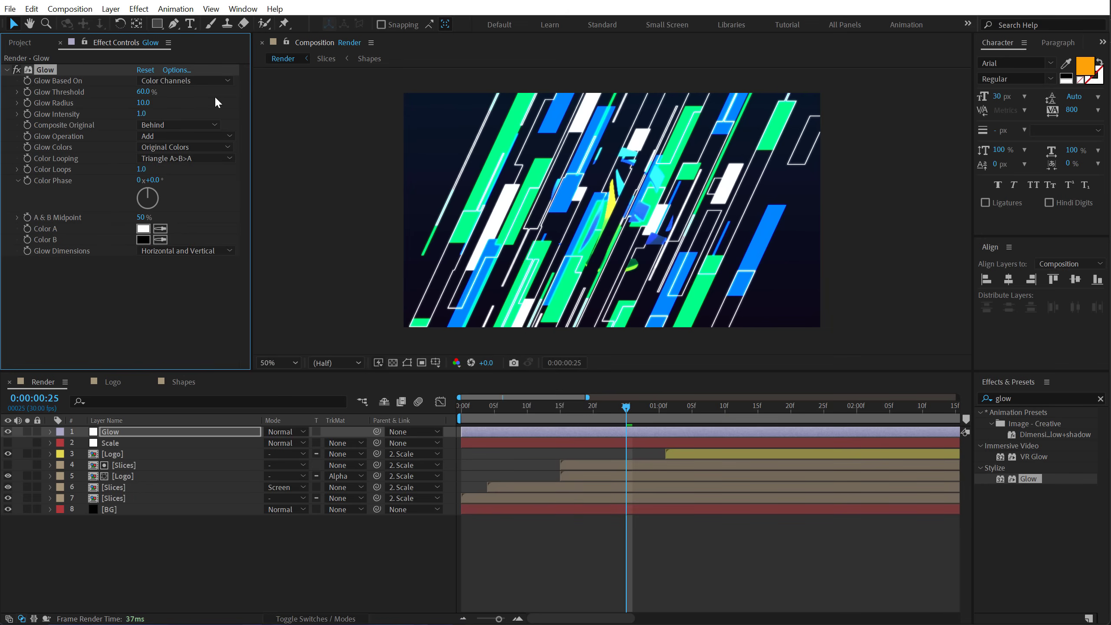
Set Glow threshold to 80%, radius to 200 and intensity to 0.6
{"action": "left_click", "coordinate": [146, 93]}
{"action": "type", "text": "0"}
{"action": "key", "text": "Return"}
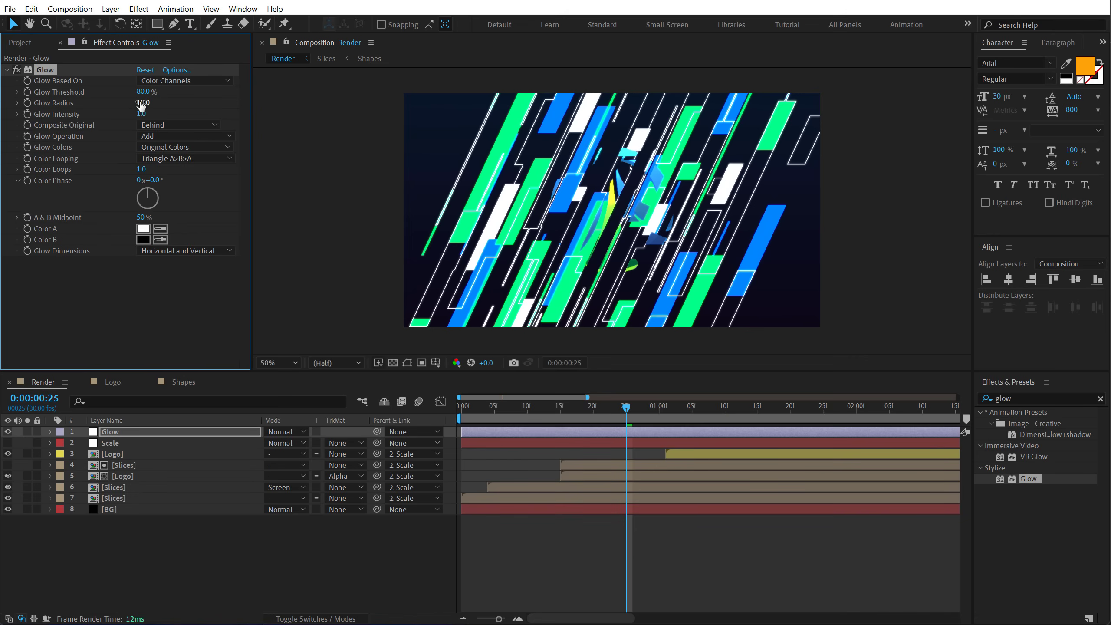
{"action": "left_click", "coordinate": [141, 104]}
{"action": "type", "text": "200"}
{"action": "key", "text": "Return"}
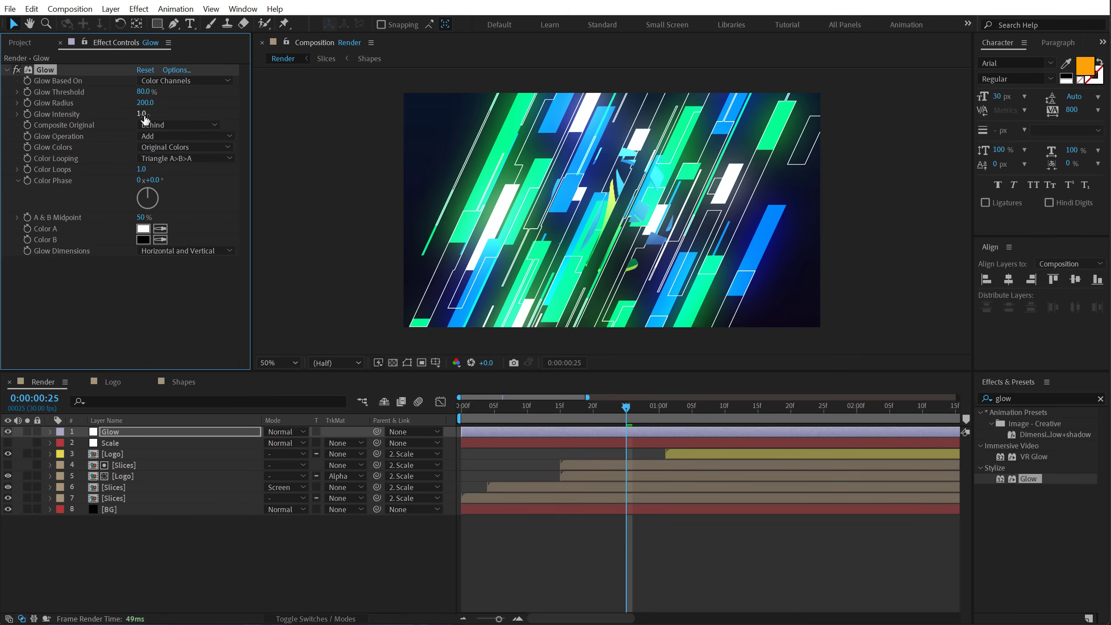
{"action": "left_click", "coordinate": [142, 114]}
{"action": "type", "text": "0.5"}
{"action": "key", "text": "Return"}
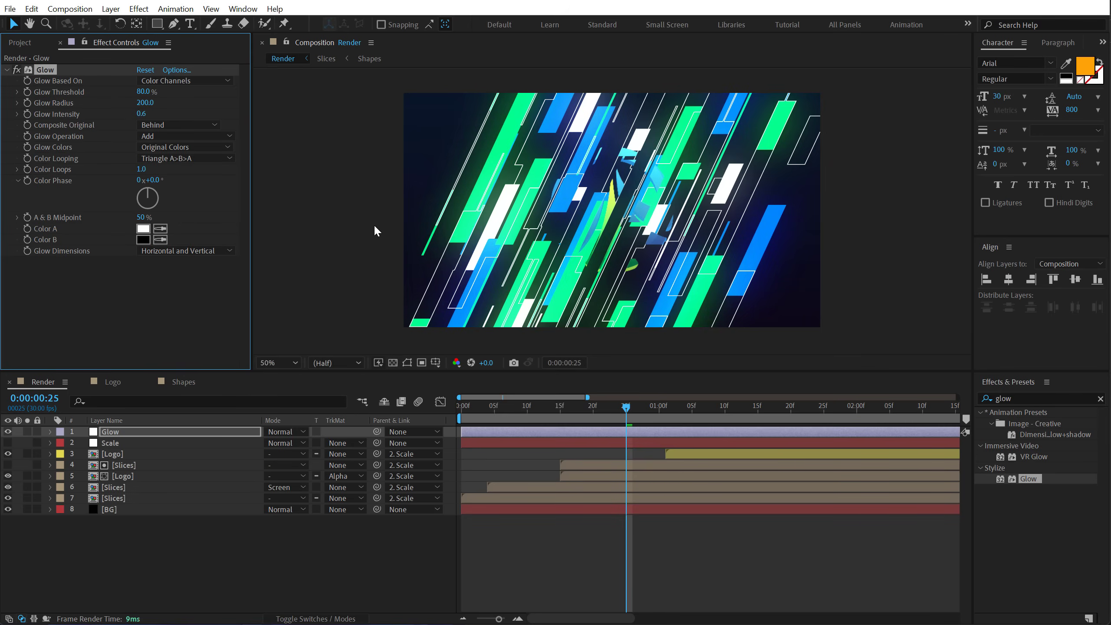
Switch the project to 16 bits per channel and add an adjustment layer named 'Noise'
{"action": "left_click", "coordinate": [31, 43]}
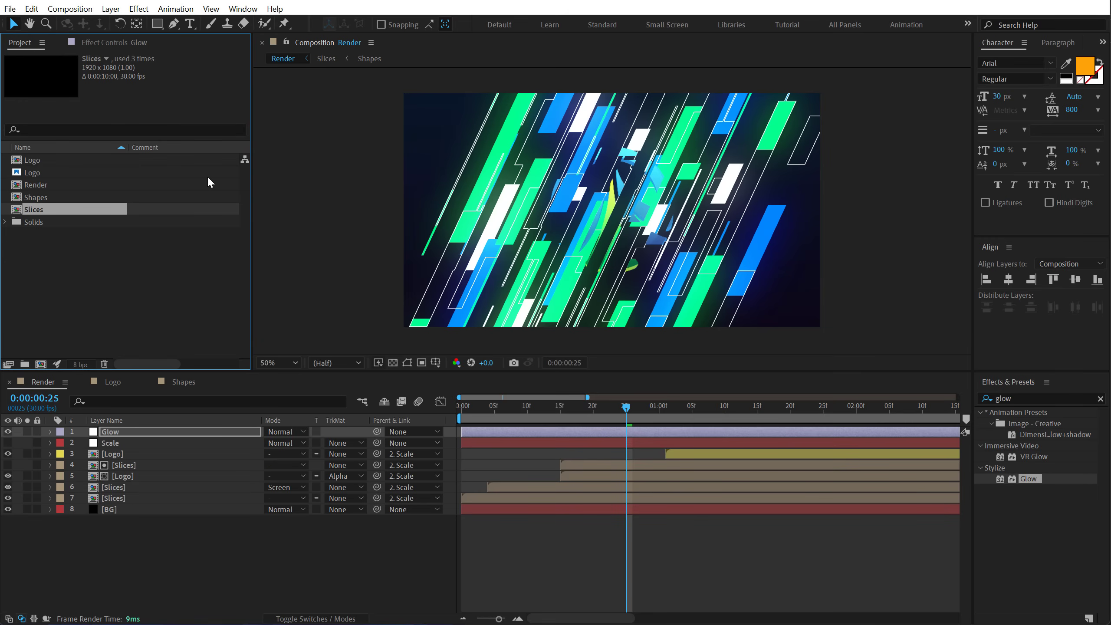
{"action": "left_click", "coordinate": [79, 371], "text": "alt"}
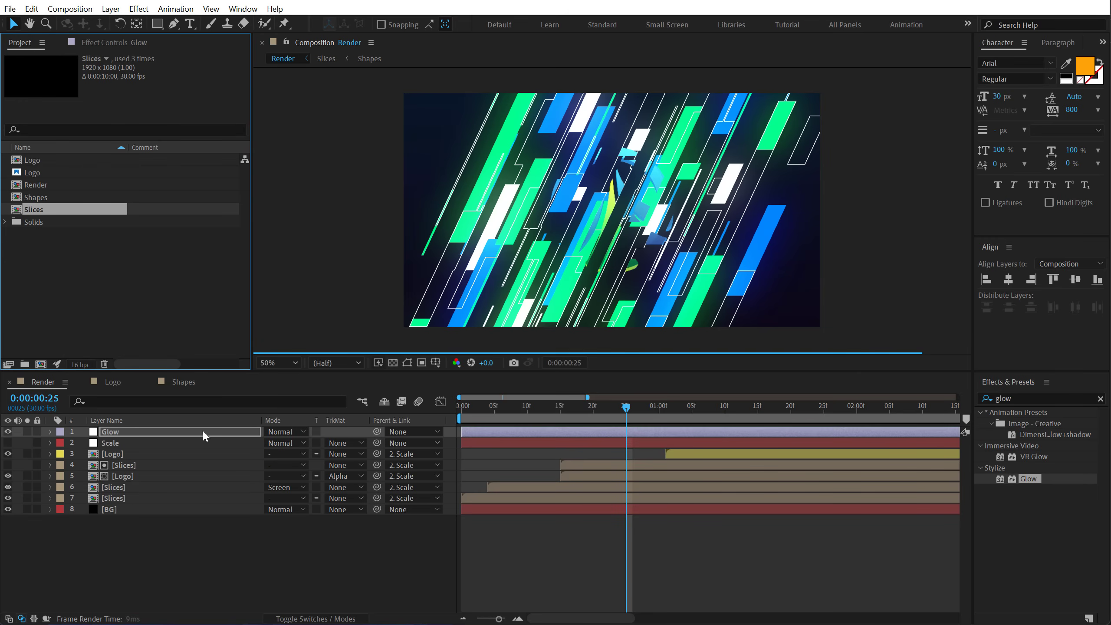
{"action": "right_click", "coordinate": [137, 540]}
{"action": "left_click", "coordinate": [340, 481]}
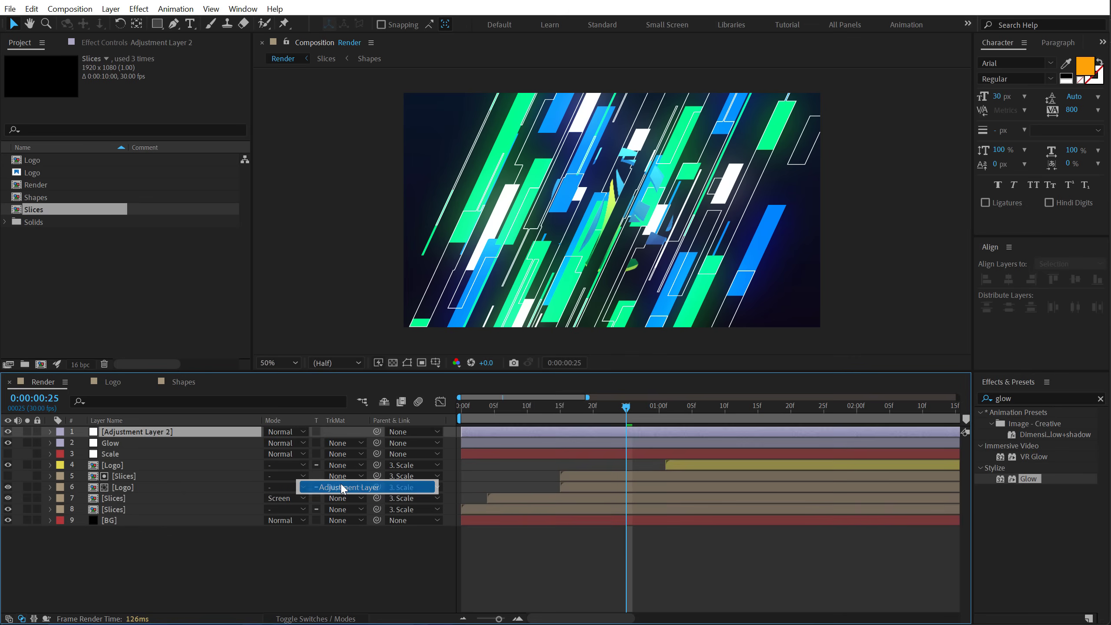
{"action": "key", "text": "Return"}
{"action": "type", "text": "Noise"}
{"action": "key", "text": "Return"}
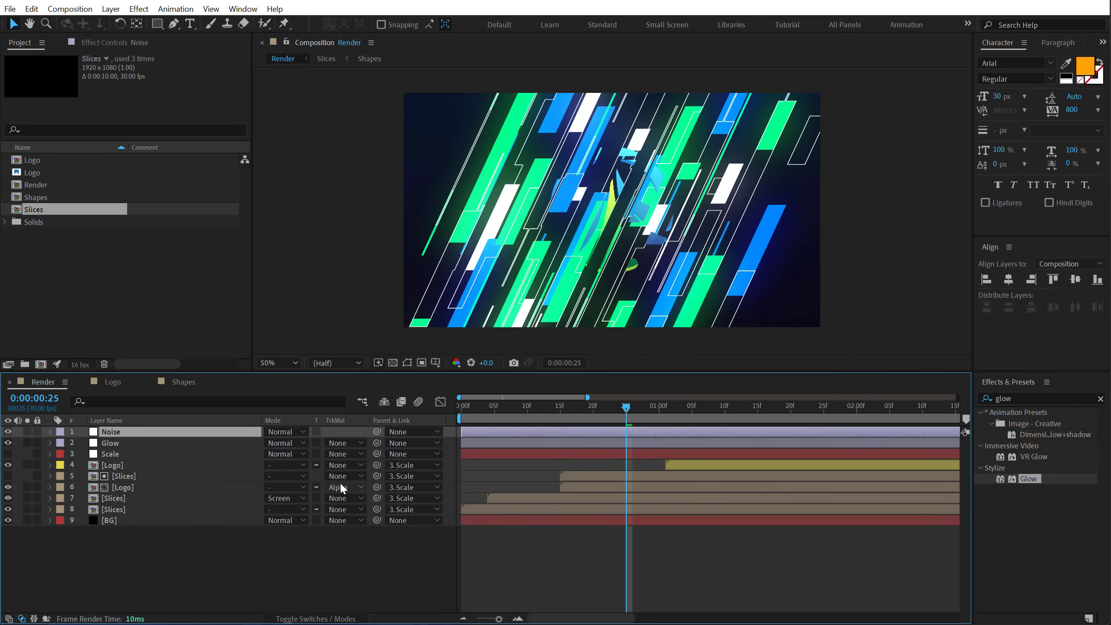
Apply the Noise effect at 3% with color noise and clipping turned off
{"action": "double_click", "coordinate": [1004, 399]}
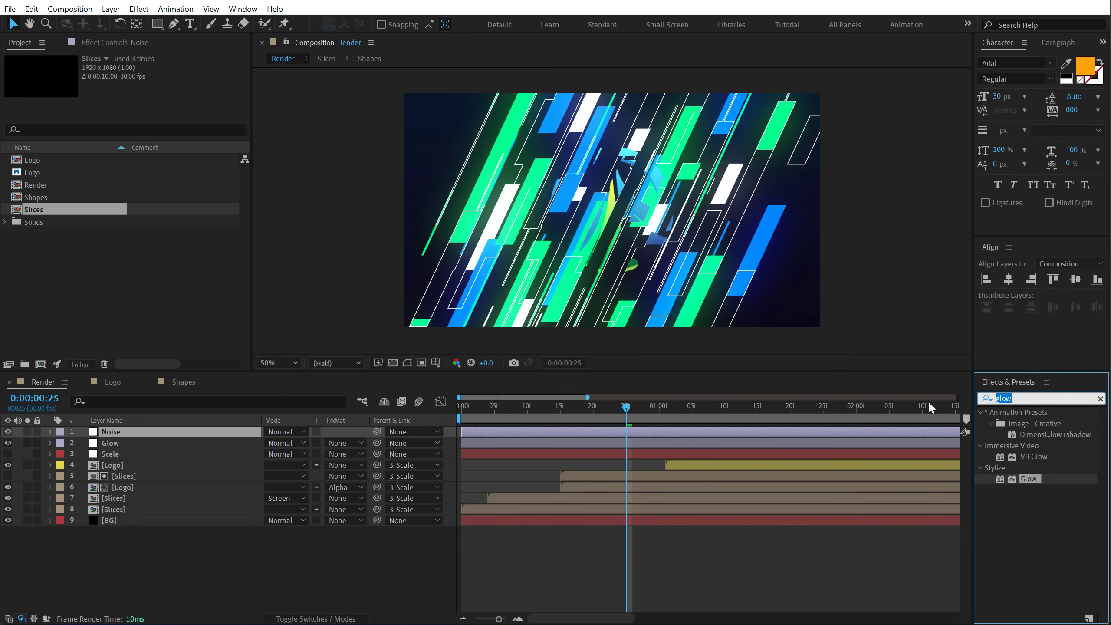
{"action": "type", "text": "noise"}
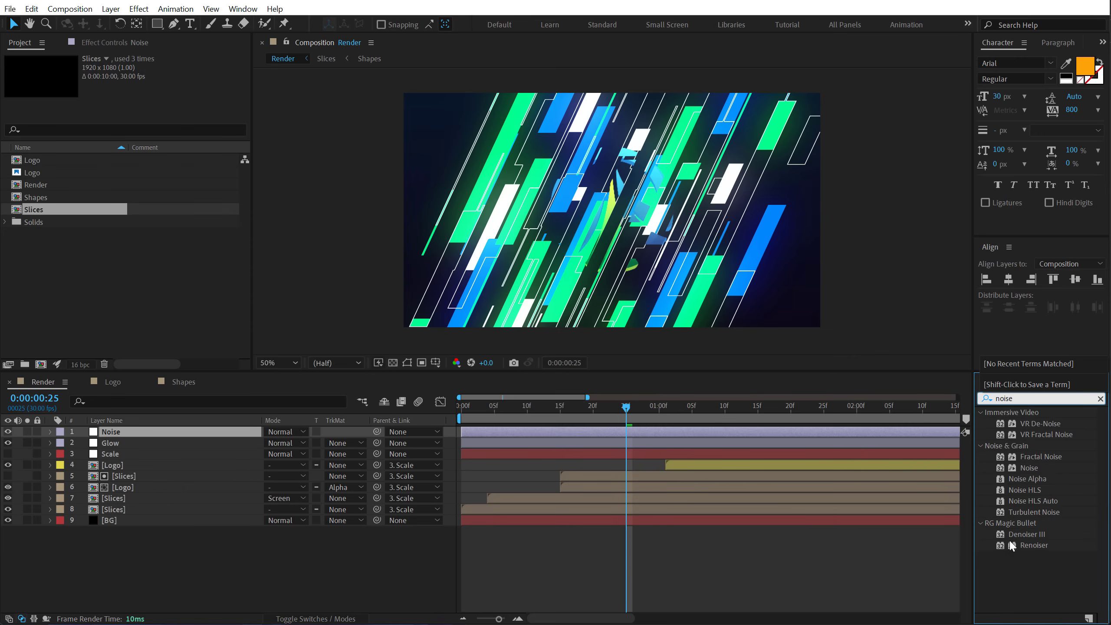
{"action": "double_click", "coordinate": [1029, 466]}
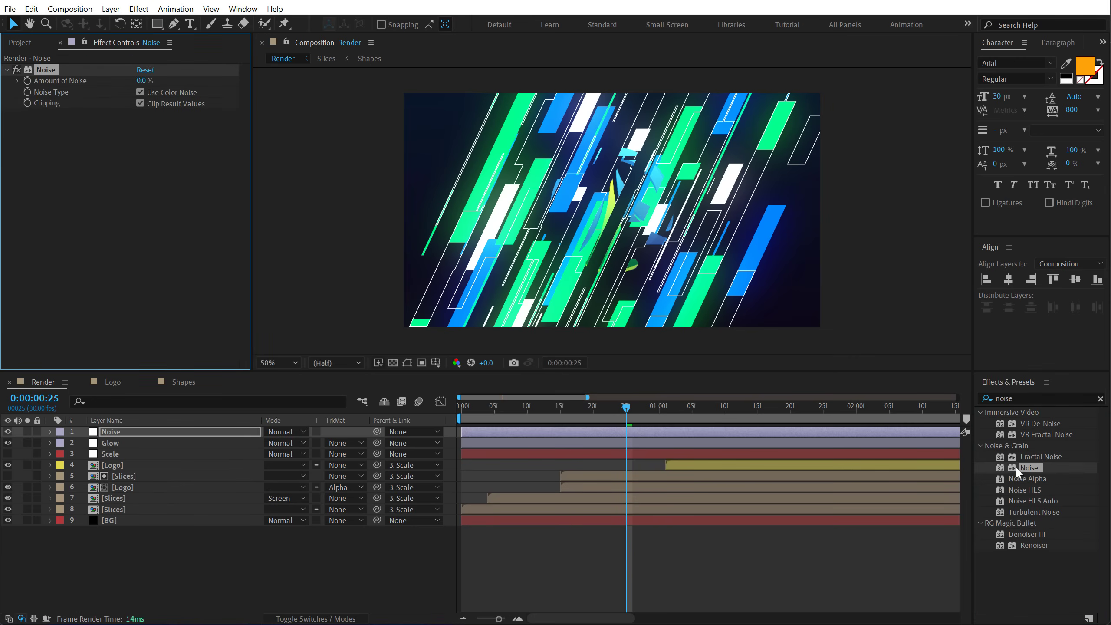
{"action": "left_click", "coordinate": [140, 92]}
{"action": "left_click", "coordinate": [420, 242]}
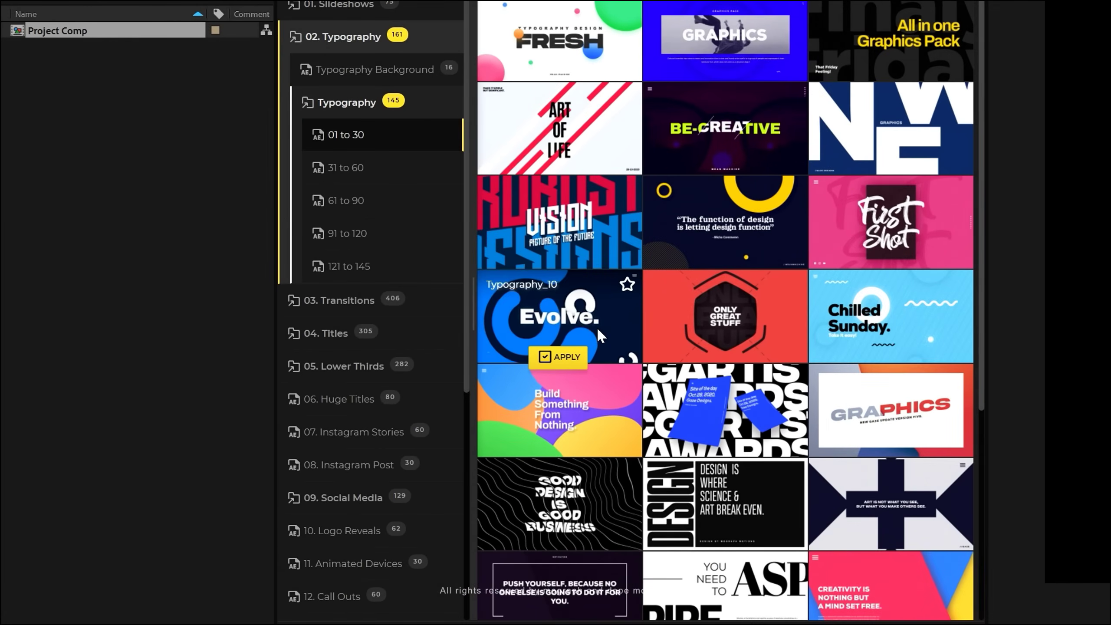
Apply the Typography_10 template from the AtomX Typography 01–30 pack
{"action": "left_click", "coordinate": [531, 362]}
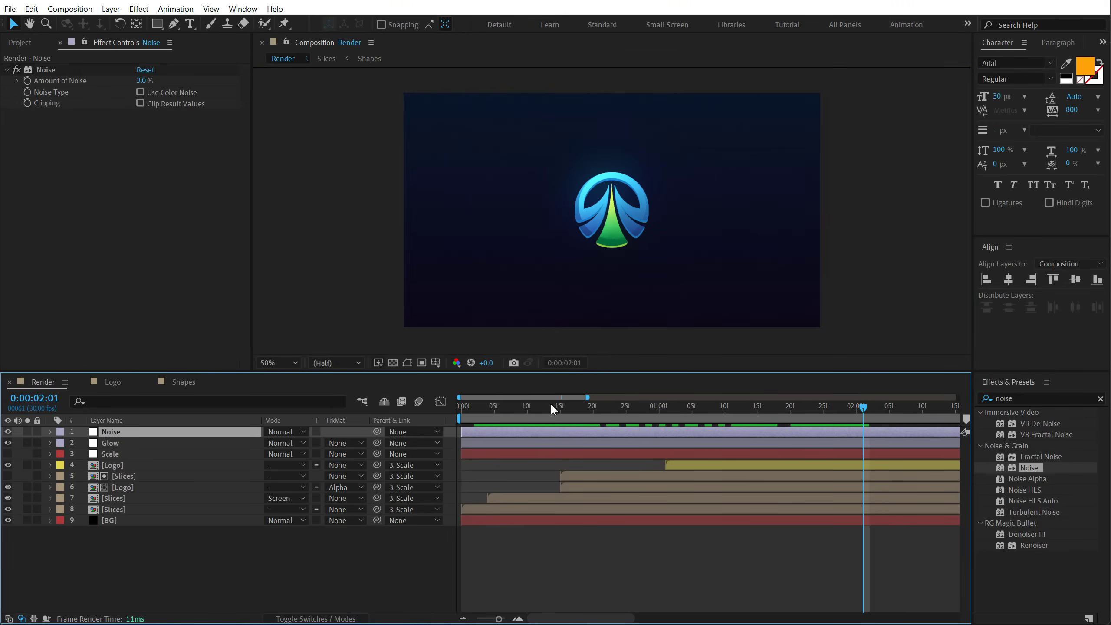
Set the viewer to Full resolution and preview the comp from the start
{"action": "key", "text": "Home"}
{"action": "left_click", "coordinate": [336, 363]}
{"action": "left_click", "coordinate": [336, 362]}
{"action": "left_click", "coordinate": [331, 394]}
{"action": "key", "text": "space"}
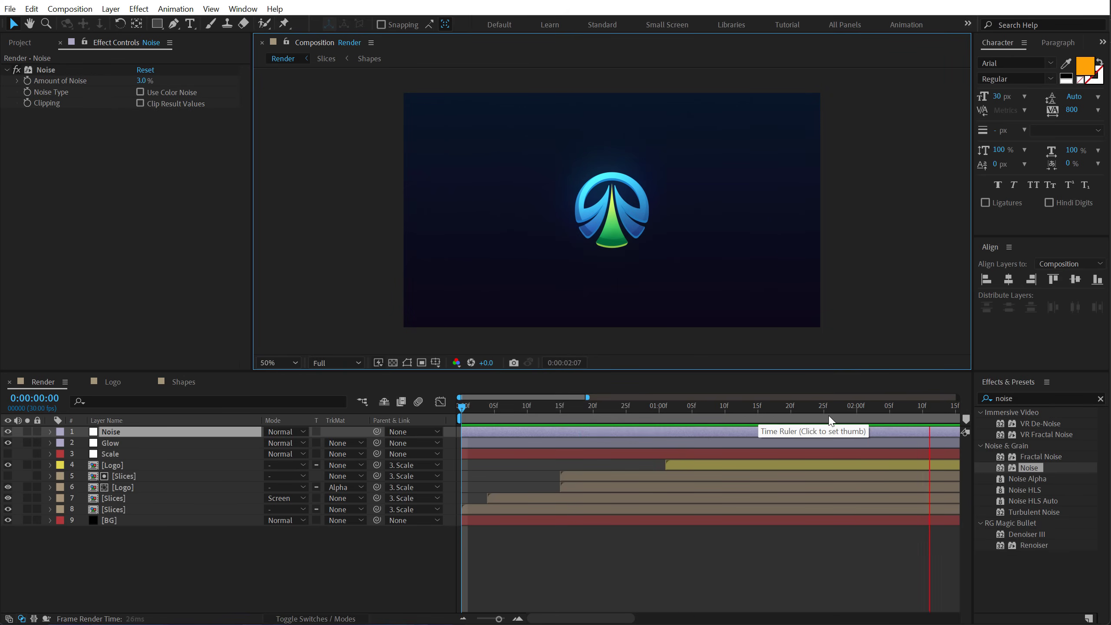
End the work area at 3:00 and preview the reveal again
{"action": "key", "text": "minus"}
{"action": "left_click", "coordinate": [853, 418]}
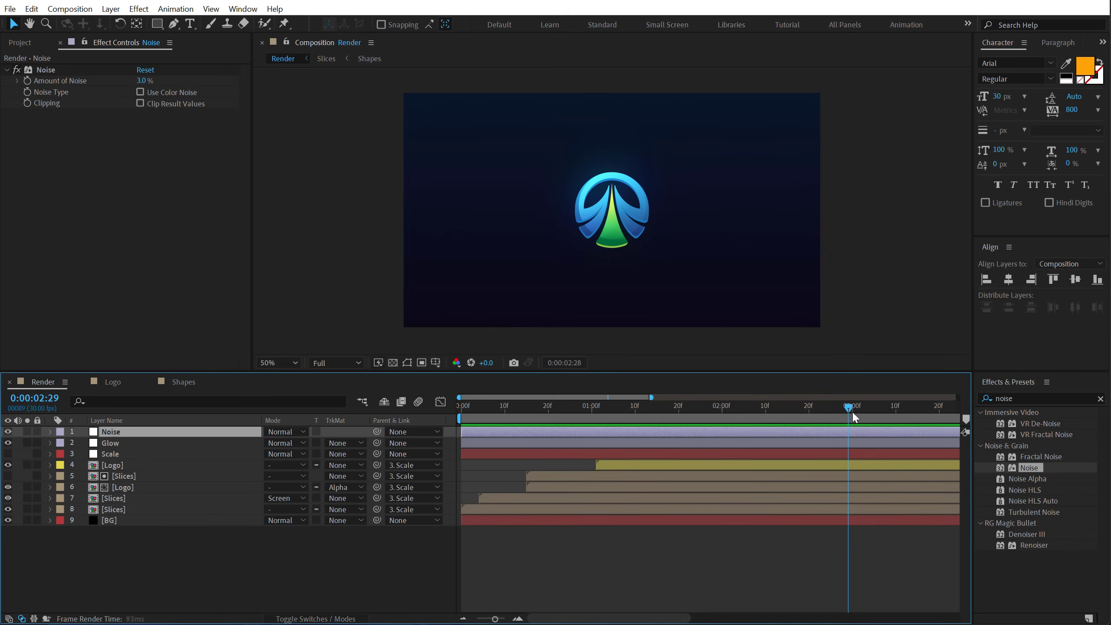
{"action": "key", "text": "n"}
{"action": "key", "text": "space"}
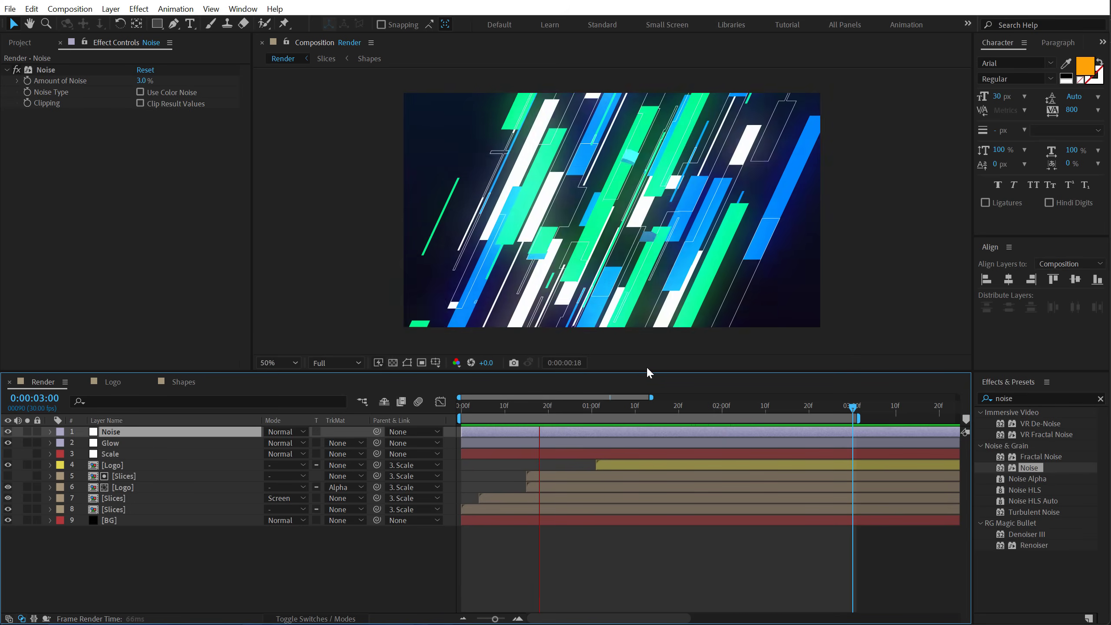
{"action": "left_click", "coordinate": [744, 407]}
Create a text layer reading 'the company' below the logo
{"action": "left_click_drag", "start_coordinate": [747, 410], "coordinate": [753, 410]}
{"action": "key", "text": "ctrl+shift+a"}
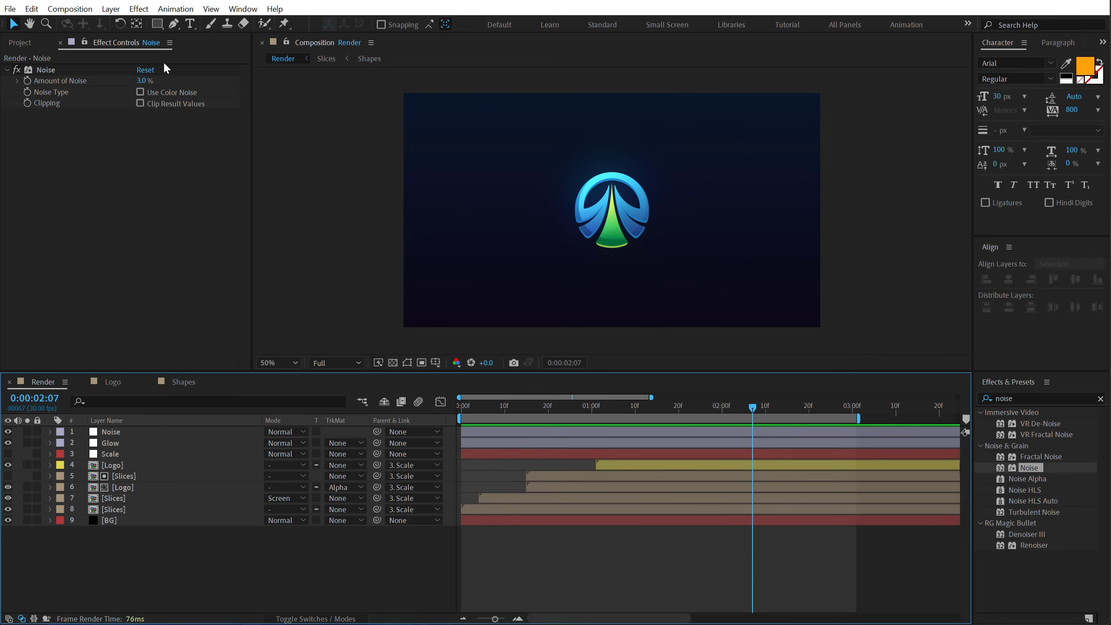
{"action": "left_click", "coordinate": [188, 25]}
{"action": "left_click", "coordinate": [560, 281]}
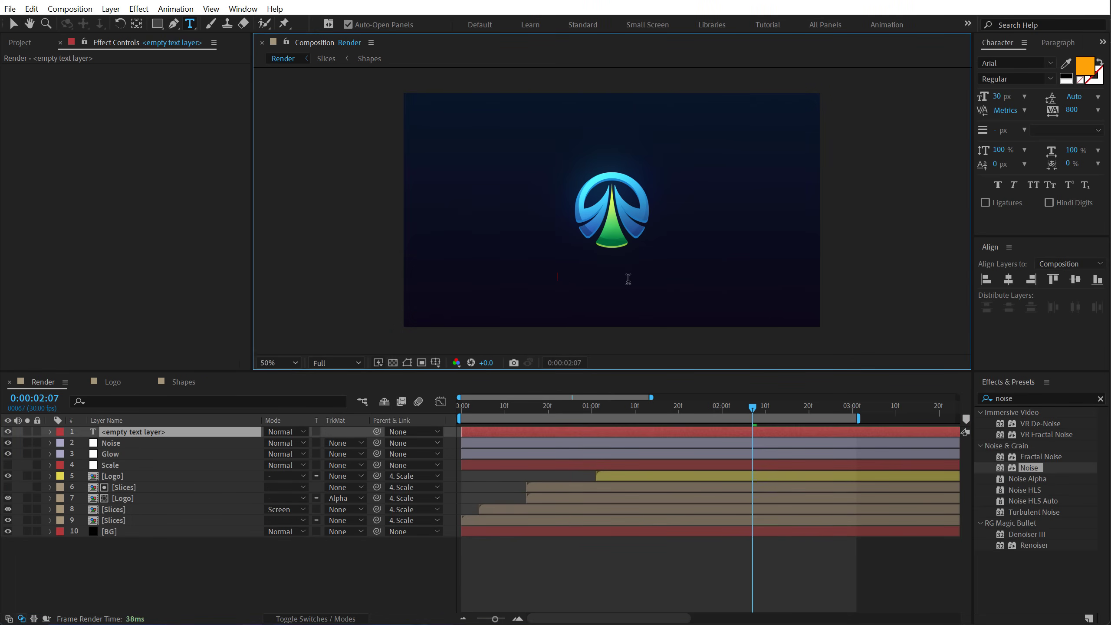
{"action": "type", "text": "the company"}
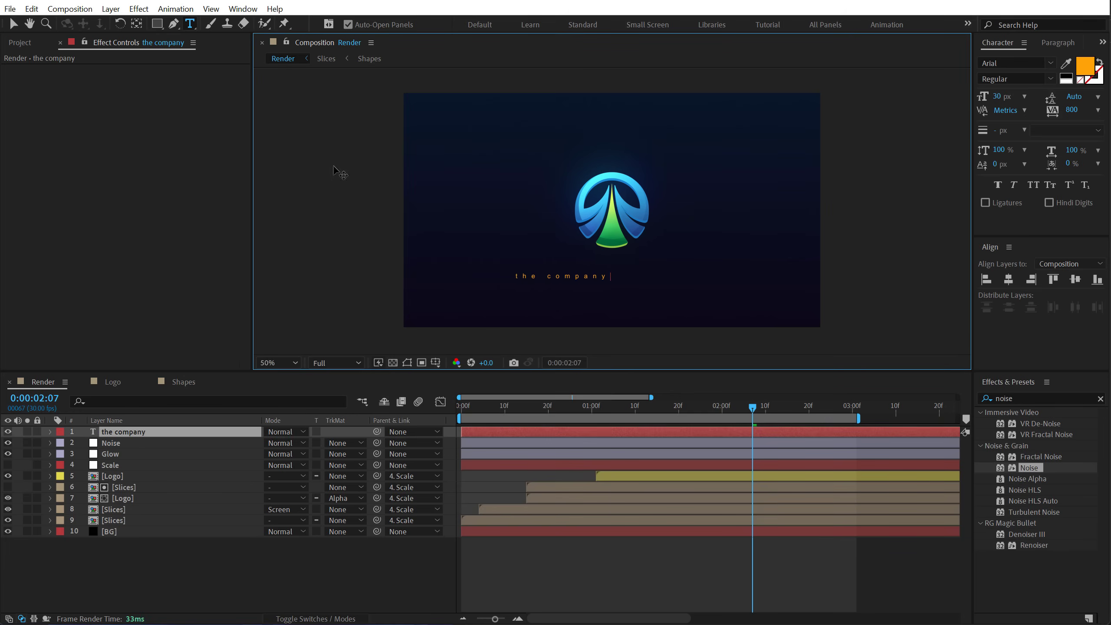
{"action": "left_click", "coordinate": [13, 25]}
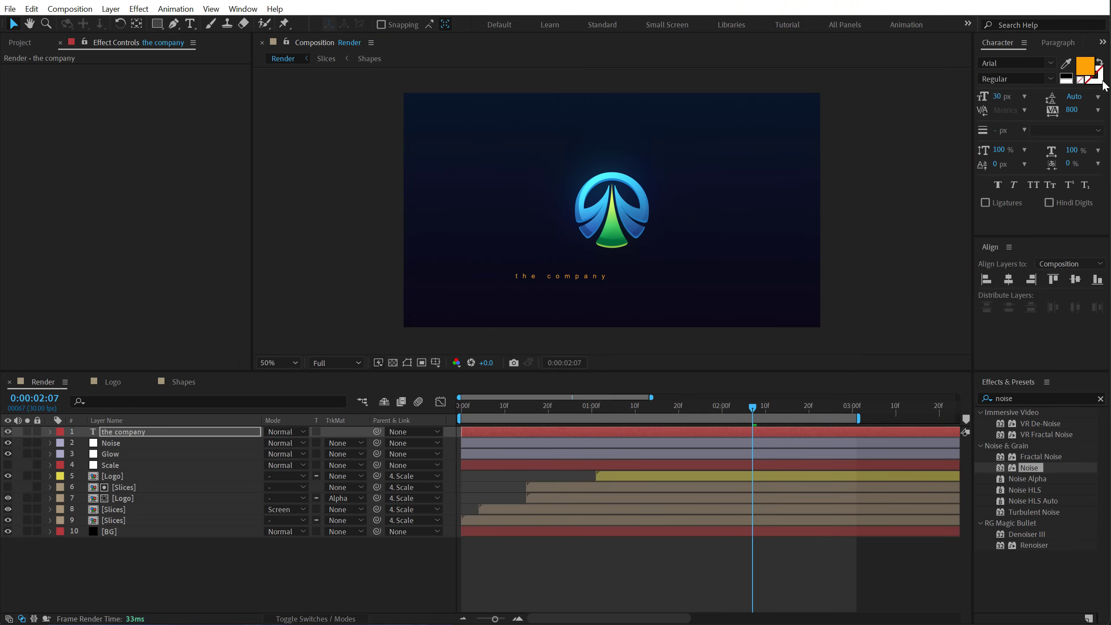
Make the text fill pure white and turn on All Caps
{"action": "left_click", "coordinate": [1087, 65]}
{"action": "left_click_drag", "start_coordinate": [770, 235], "coordinate": [712, 227]}
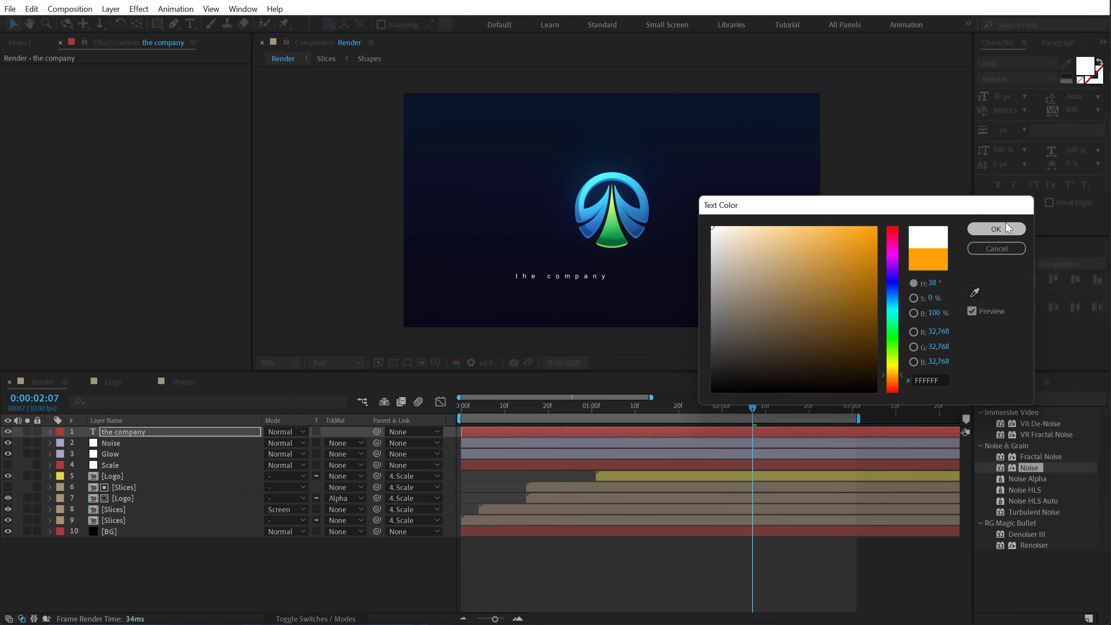
{"action": "left_click", "coordinate": [996, 229]}
{"action": "left_click", "coordinate": [1033, 185]}
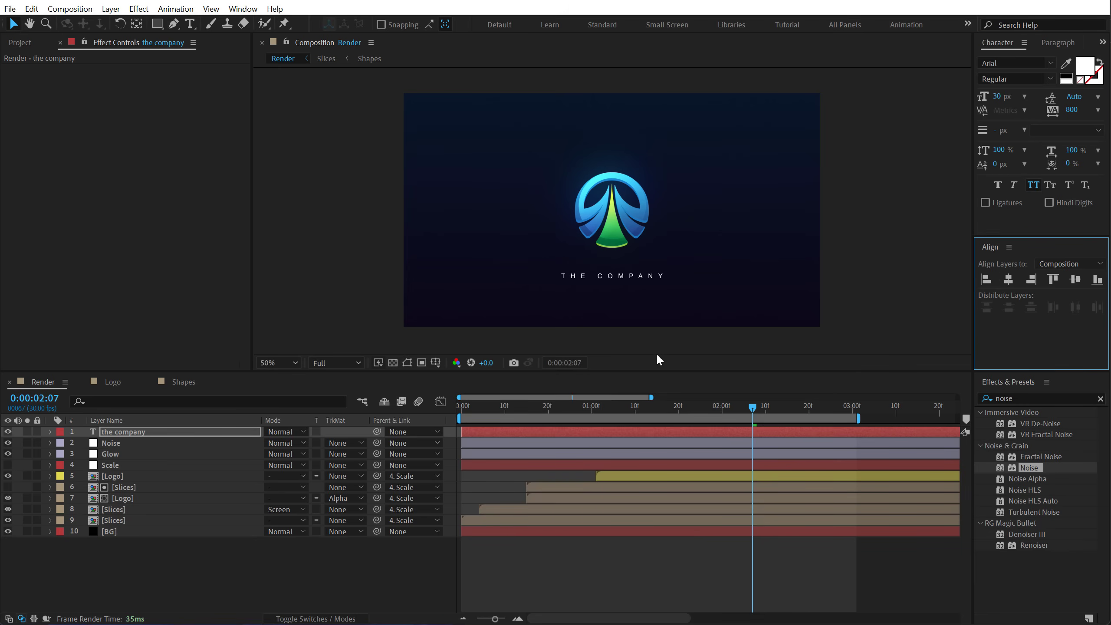
{"action": "left_click_drag", "start_coordinate": [631, 407], "coordinate": [722, 419]}
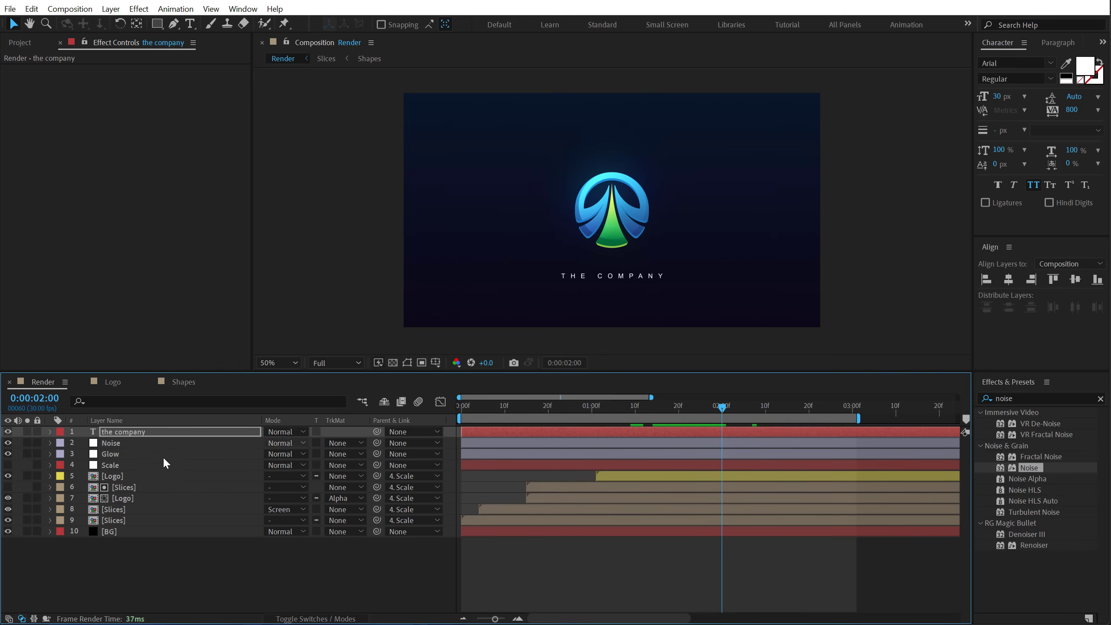
Keyframe THE COMPANY's Position and Opacity at 2:00, then lower the text to Y 896 at 1:10
{"action": "left_click", "coordinate": [135, 434]}
{"action": "key", "text": "p"}
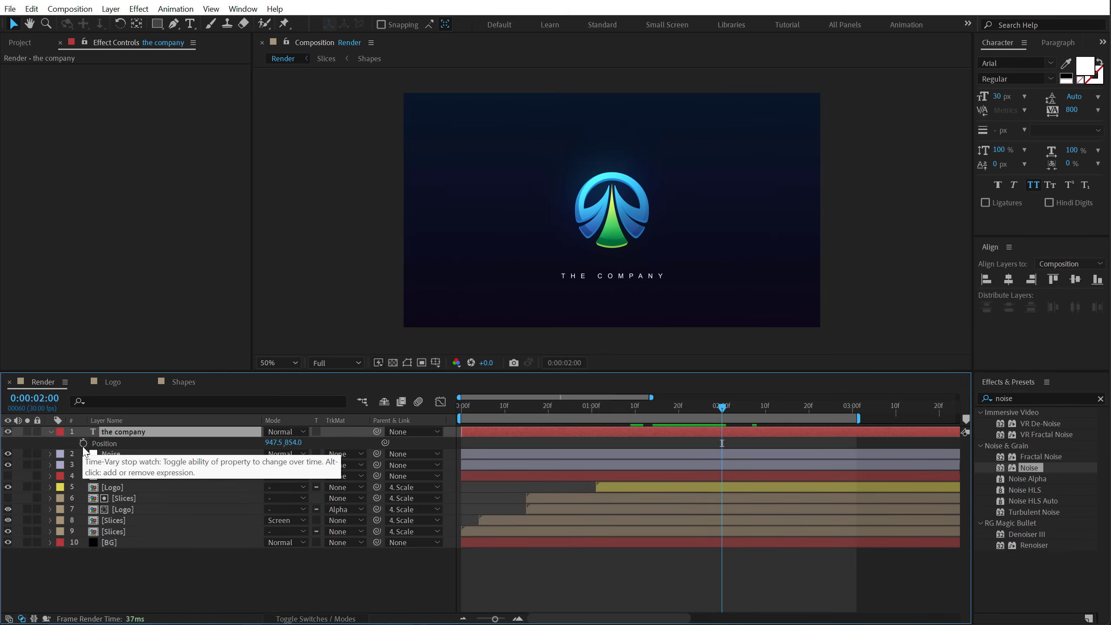
{"action": "left_click", "coordinate": [83, 443]}
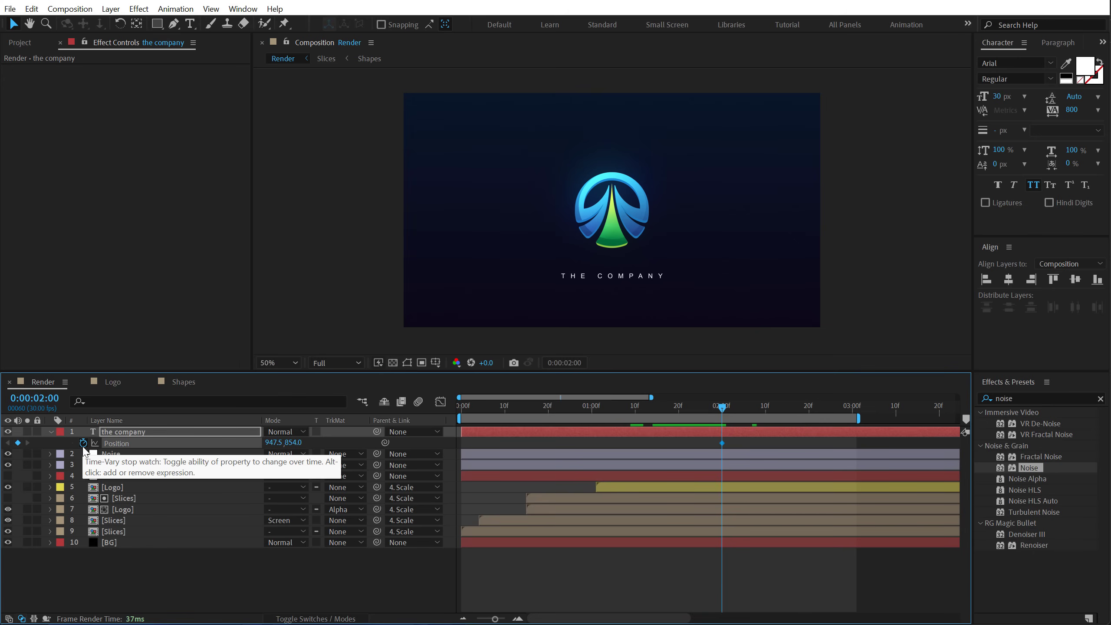
{"action": "key", "text": "t"}
{"action": "left_click", "coordinate": [83, 443]}
{"action": "key", "text": "u"}
{"action": "left_click_drag", "start_coordinate": [712, 410], "coordinate": [636, 413]}
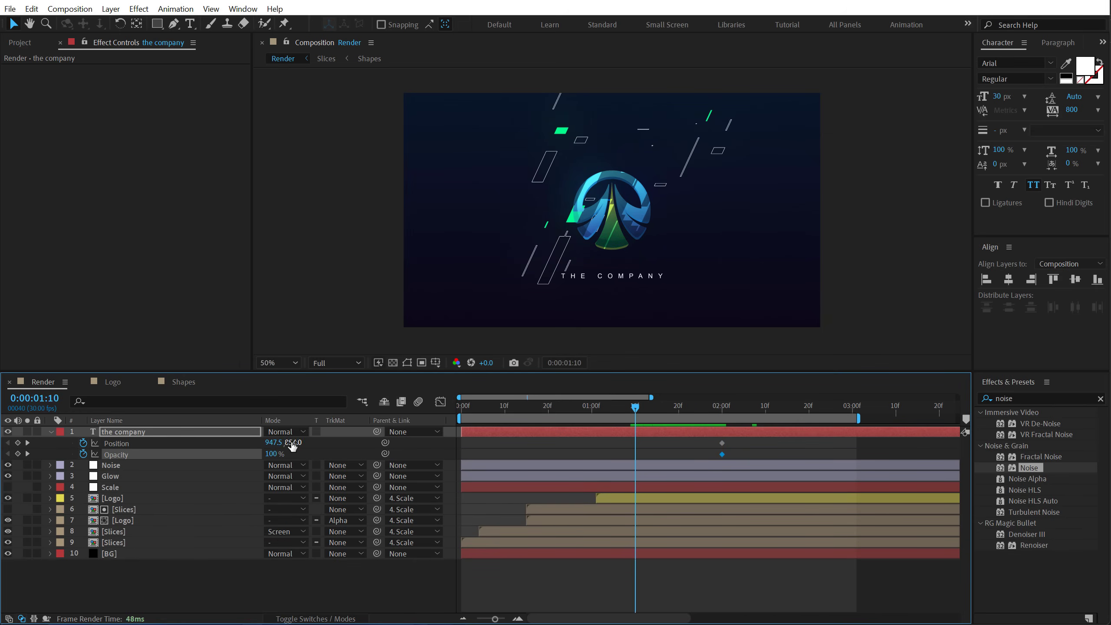
{"action": "mouse_move", "coordinate": [292, 443]}
{"action": "left_mouse_down"}
{"action": "mouse_move", "coordinate": [320, 440]}
{"action": "mouse_move", "coordinate": [236, 456]}
{"action": "left_mouse_up"}
Apply Easy Ease to all four keyframes, adjust them in the Graph Editor, and preview playback
{"action": "left_click_drag", "start_coordinate": [624, 446], "coordinate": [743, 458]}
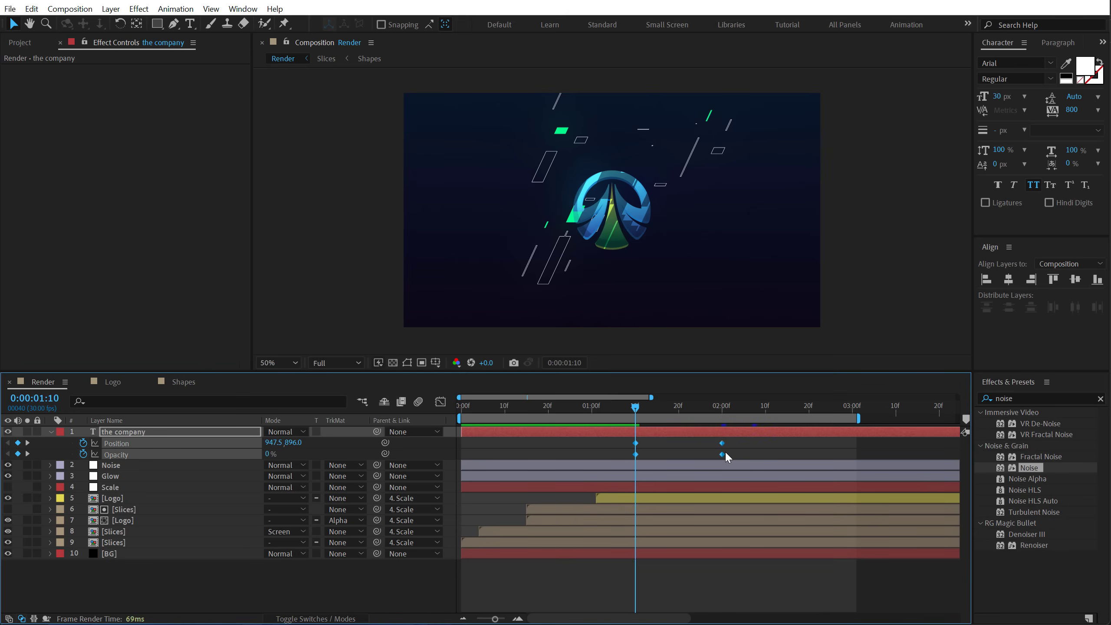
{"action": "right_click", "coordinate": [722, 453]}
{"action": "left_click", "coordinate": [892, 489]}
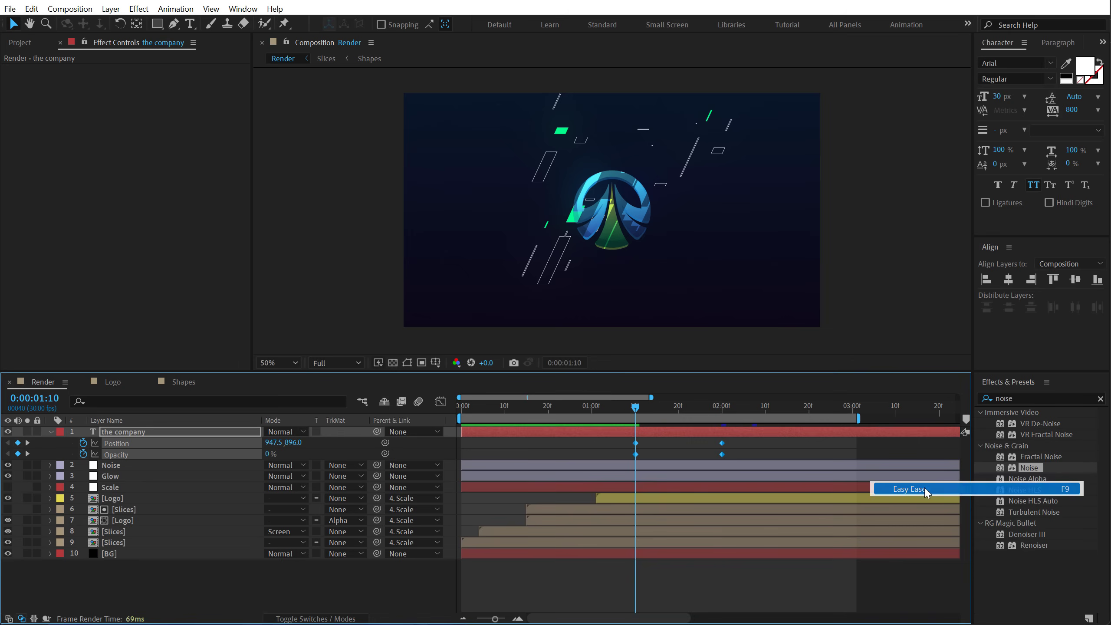
{"action": "left_click", "coordinate": [441, 401]}
{"action": "mouse_move", "coordinate": [777, 503]}
{"action": "left_mouse_down"}
{"action": "mouse_move", "coordinate": [706, 581]}
{"action": "mouse_move", "coordinate": [679, 577]}
{"action": "left_mouse_up"}
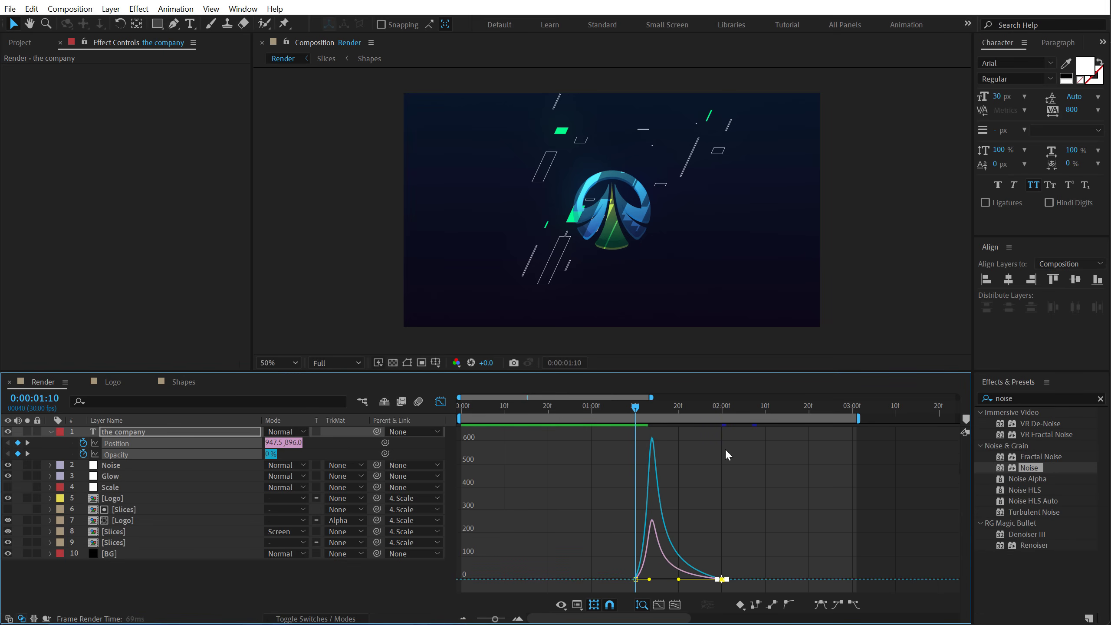
{"action": "key", "text": "space"}
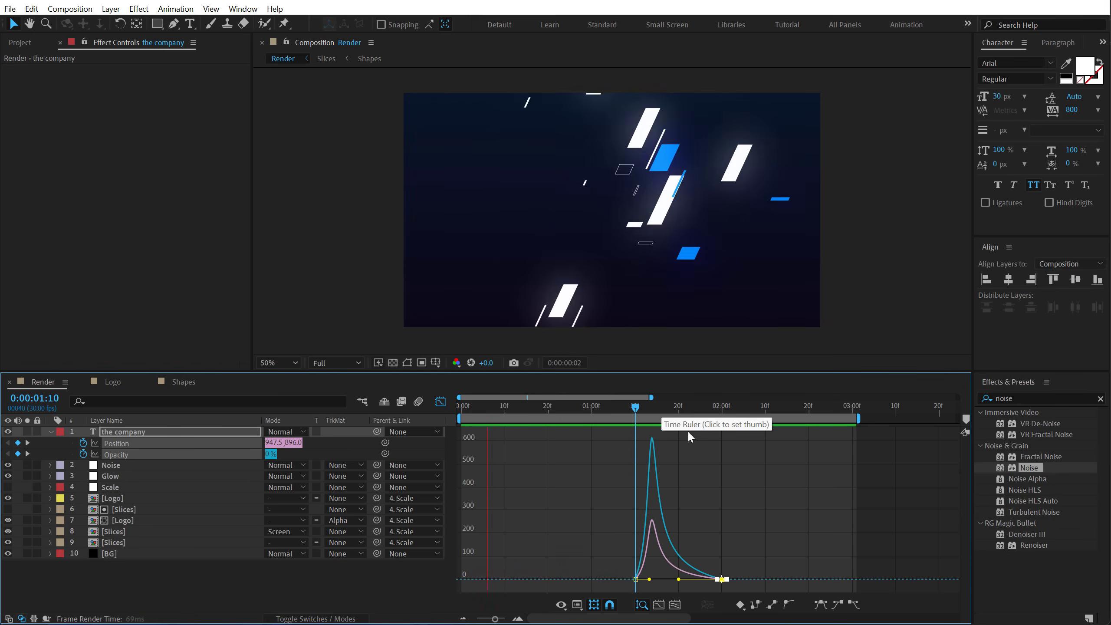